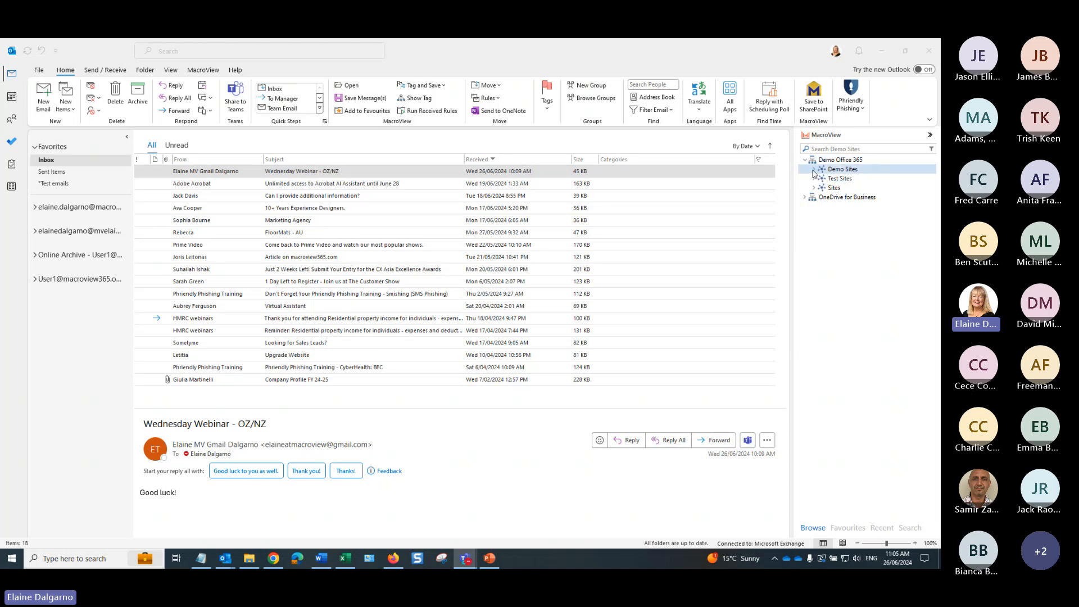
File the "Company Profile FY 24-25" email into the Emails library of MacroView under Demo Sites > MacroView Documents and Emails
click(813, 170)
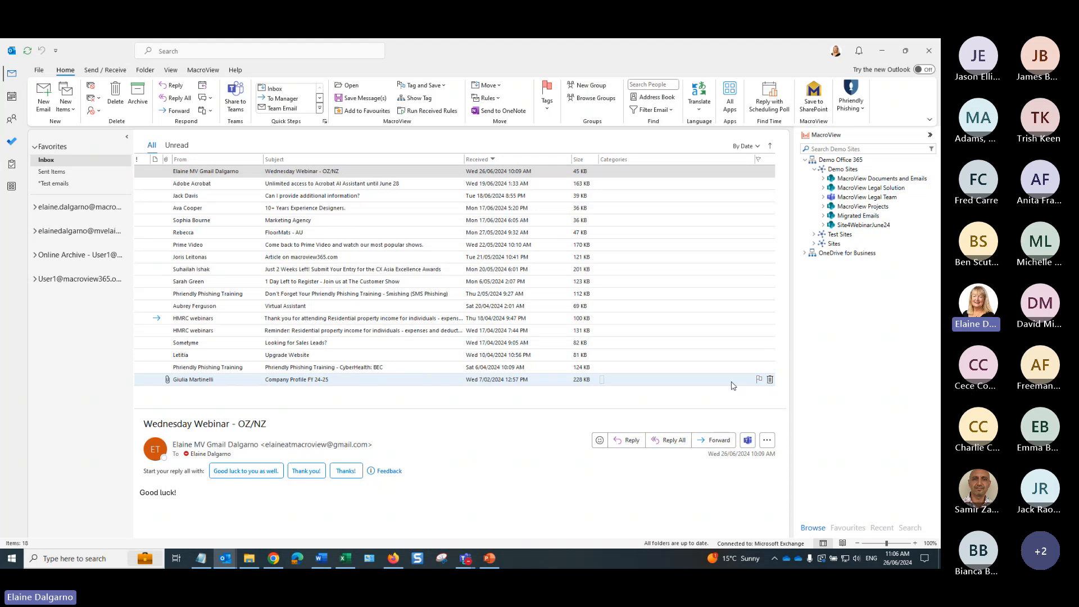
click(823, 178)
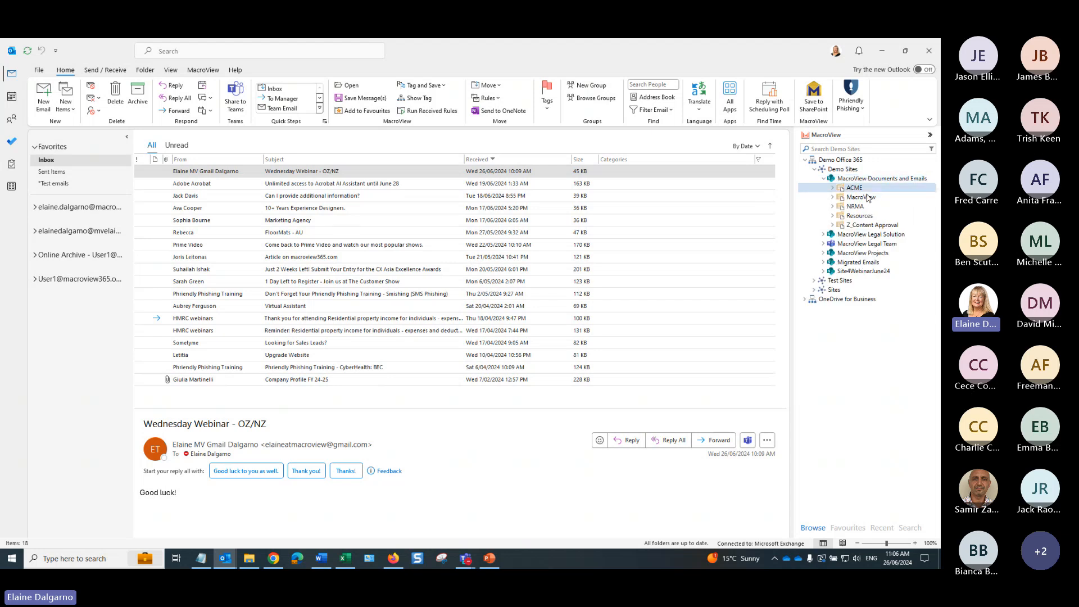
click(832, 197)
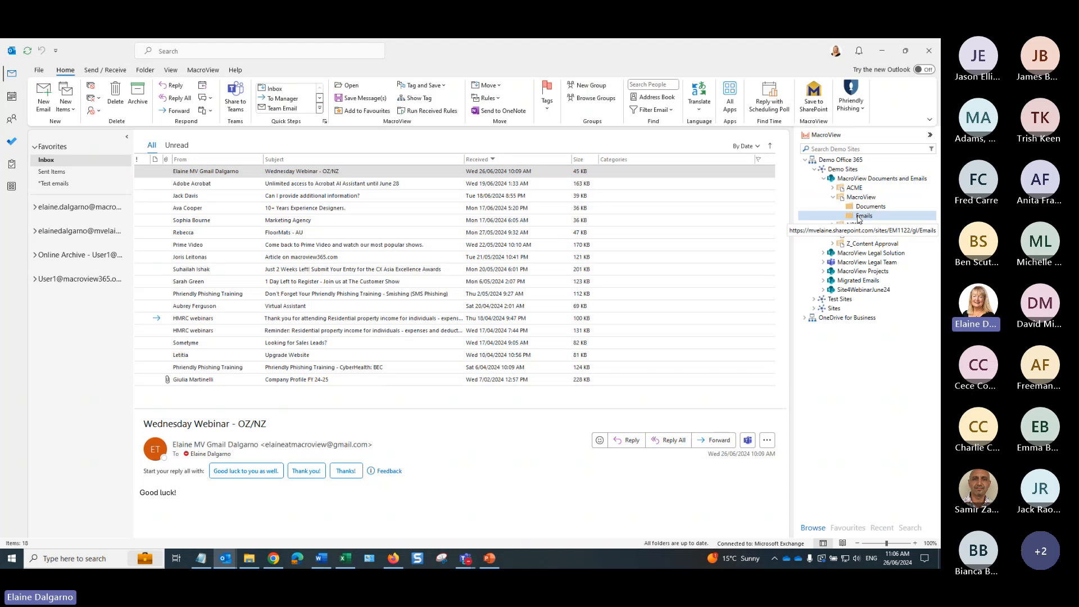
click(394, 384)
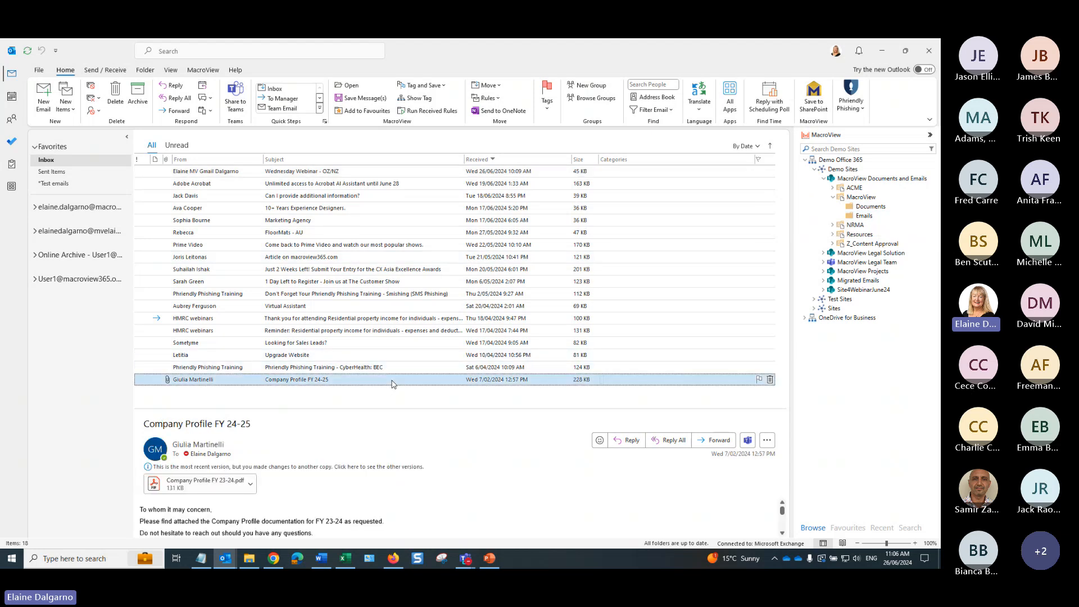
drag(394, 384, 855, 220)
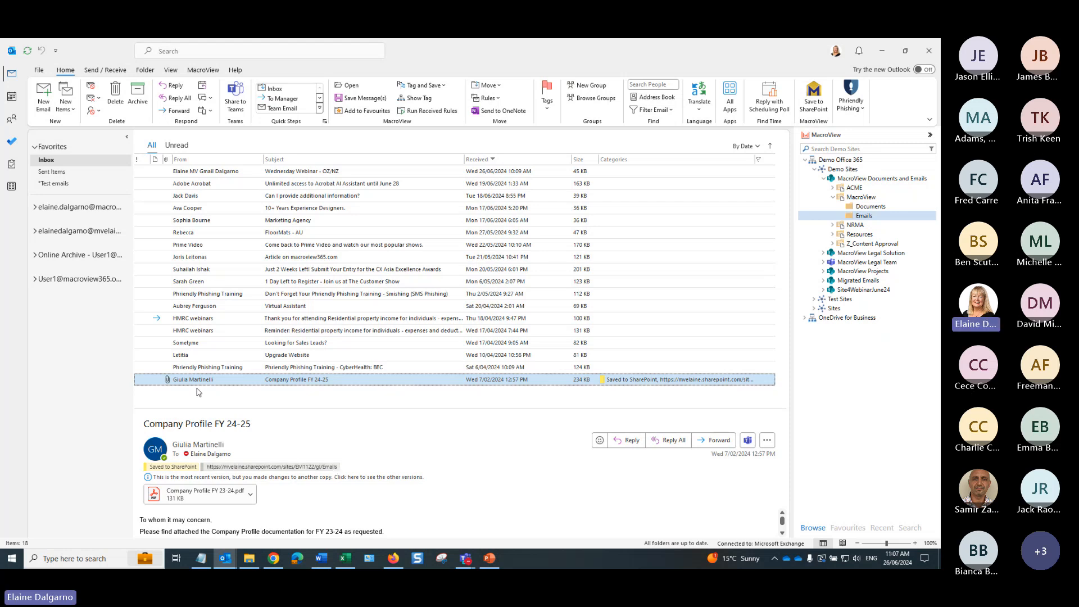
File the "Upgrade Website" and "Phriendly Phishing Training - CyberHealth: BEC" emails together into the MacroView Emails library
click(191, 372)
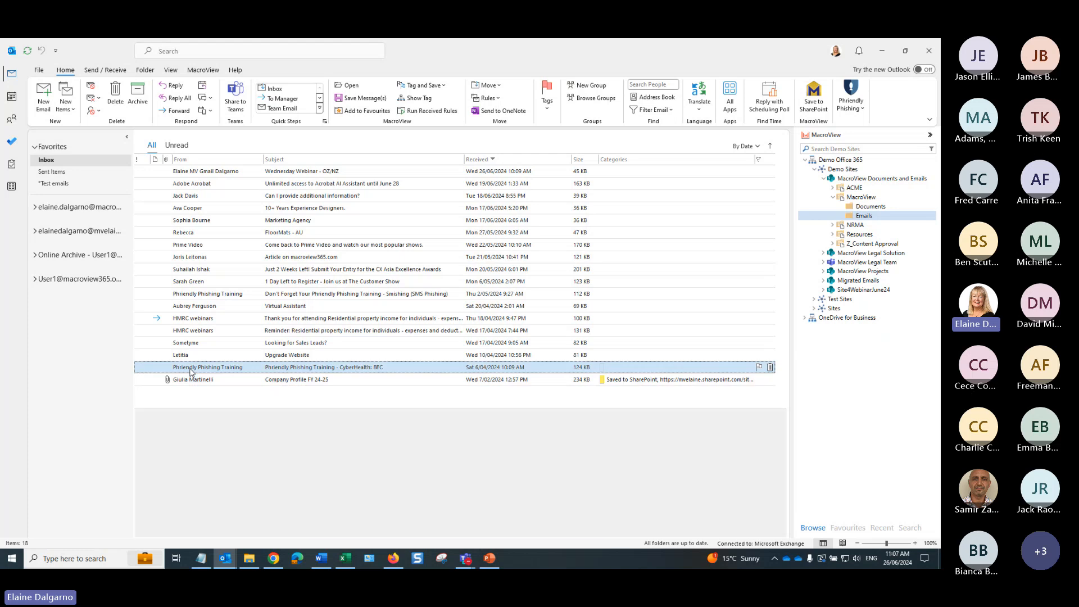
shift+click(192, 358)
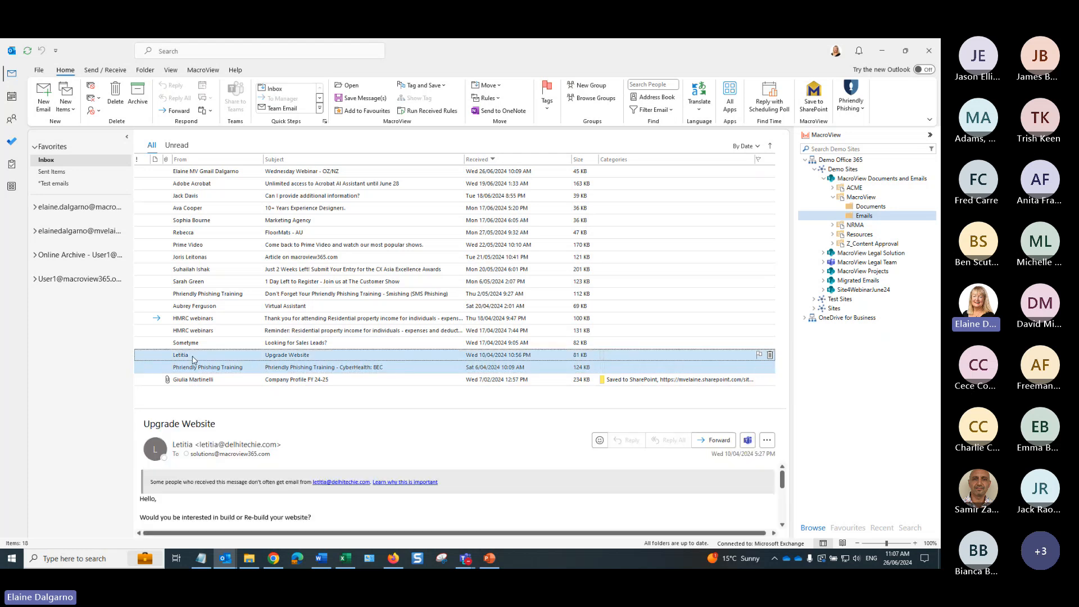
drag(192, 360, 880, 220)
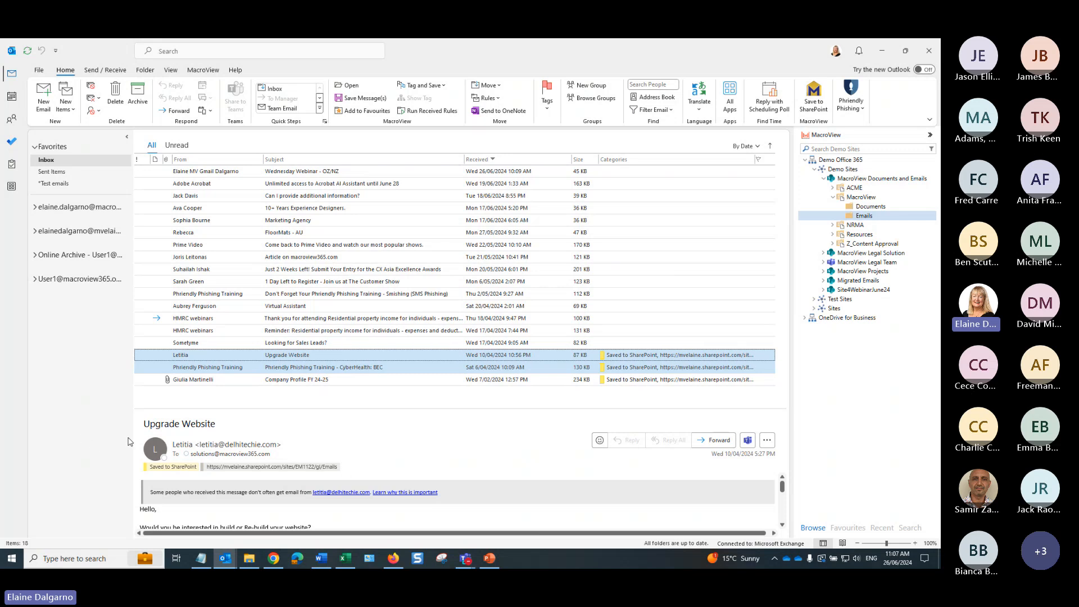
Save the HMRC webinars reminder on residential property income as .eml to Demo Sites > MacroView Documents and Emails > MacroView > Emails
click(194, 334)
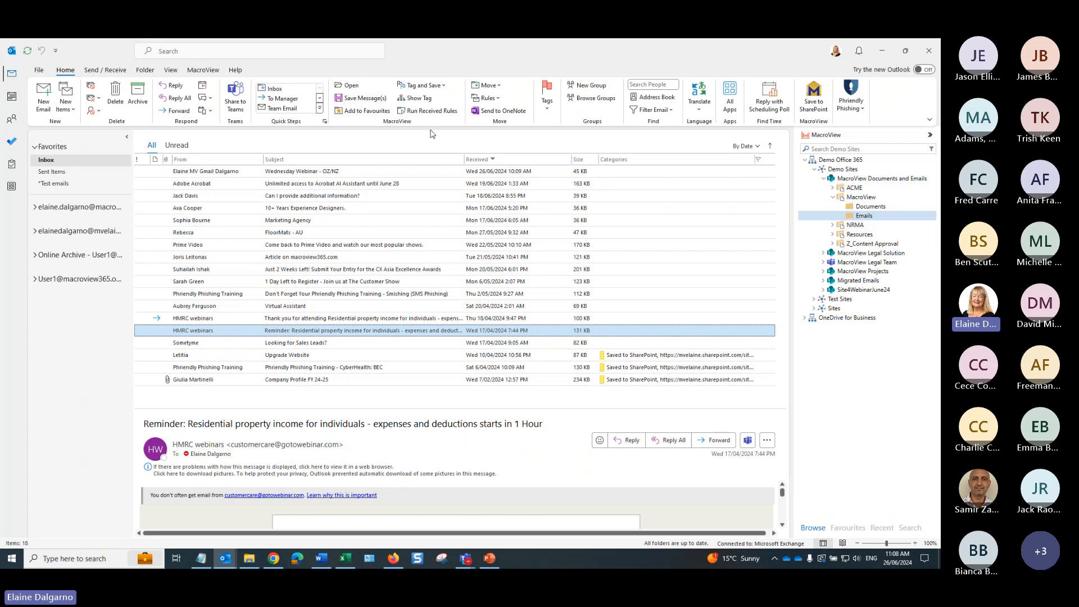
click(350, 100)
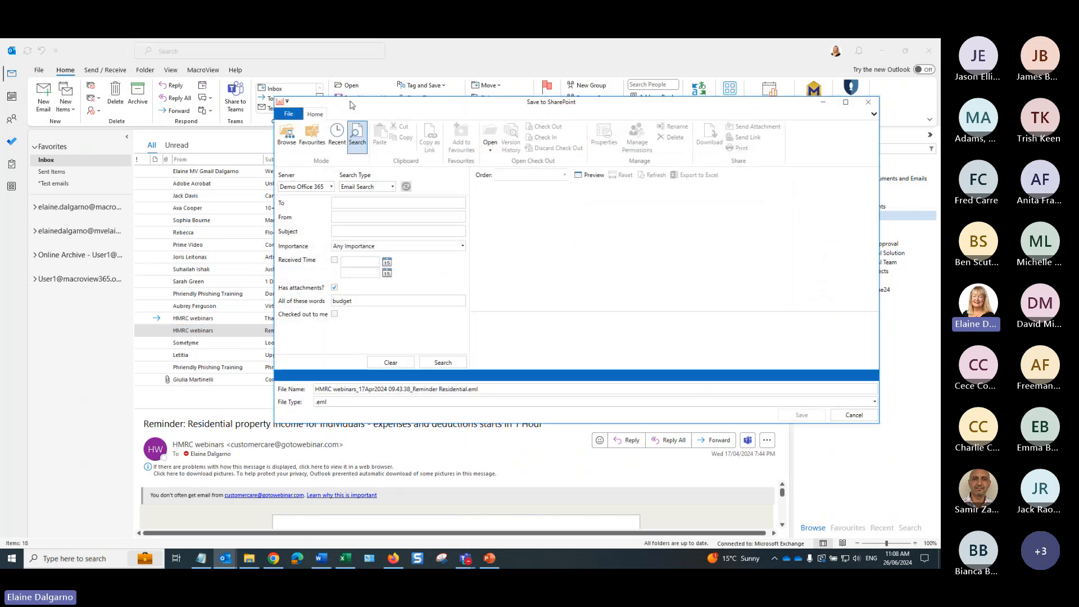
drag(351, 104, 343, 115)
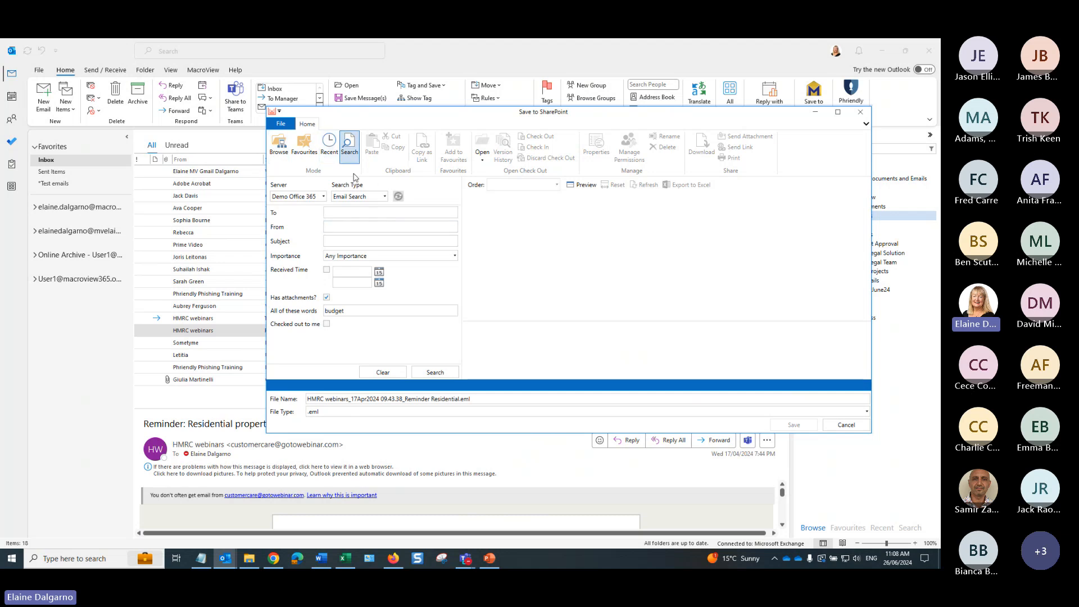
click(280, 147)
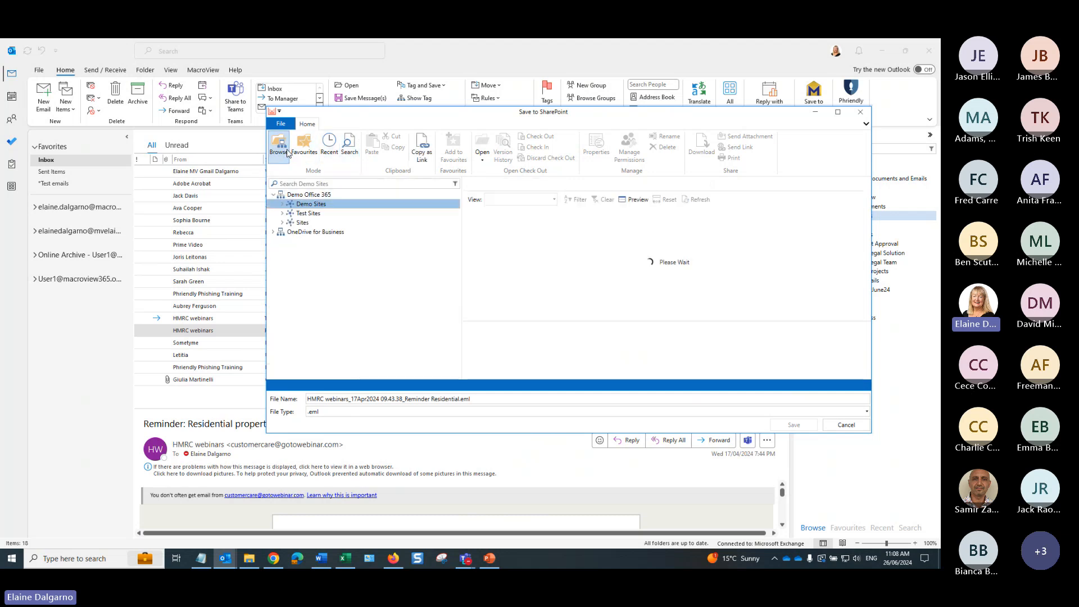
click(278, 206)
click(278, 206)
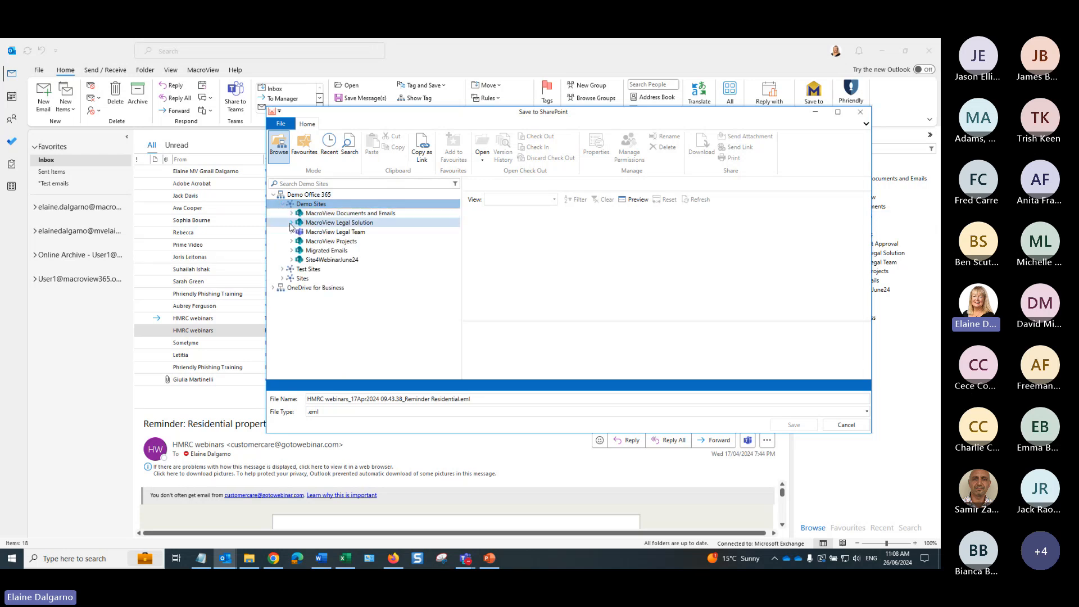
click(292, 214)
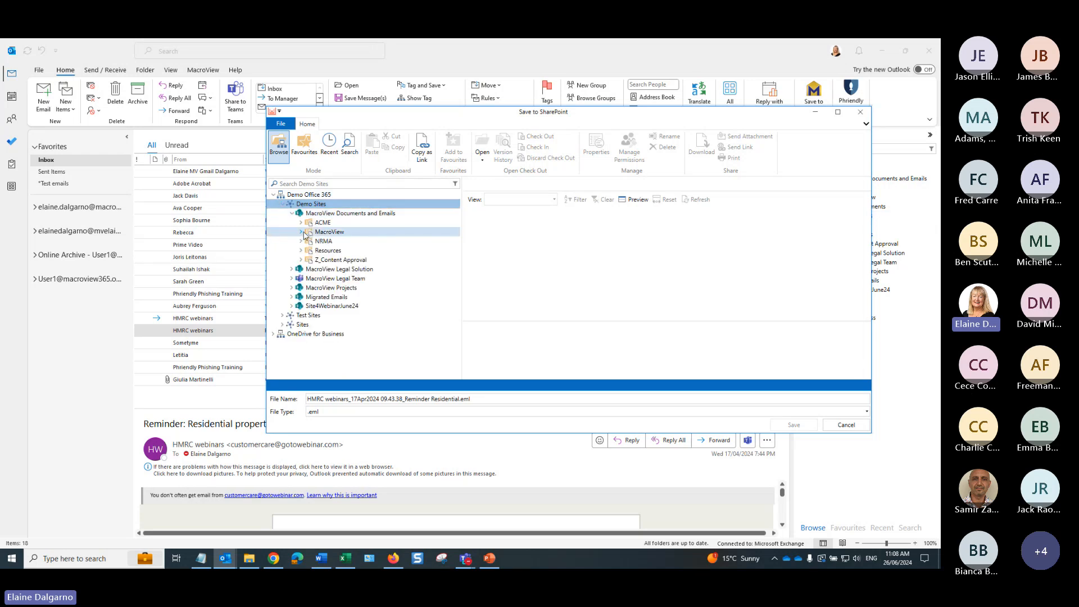
click(302, 232)
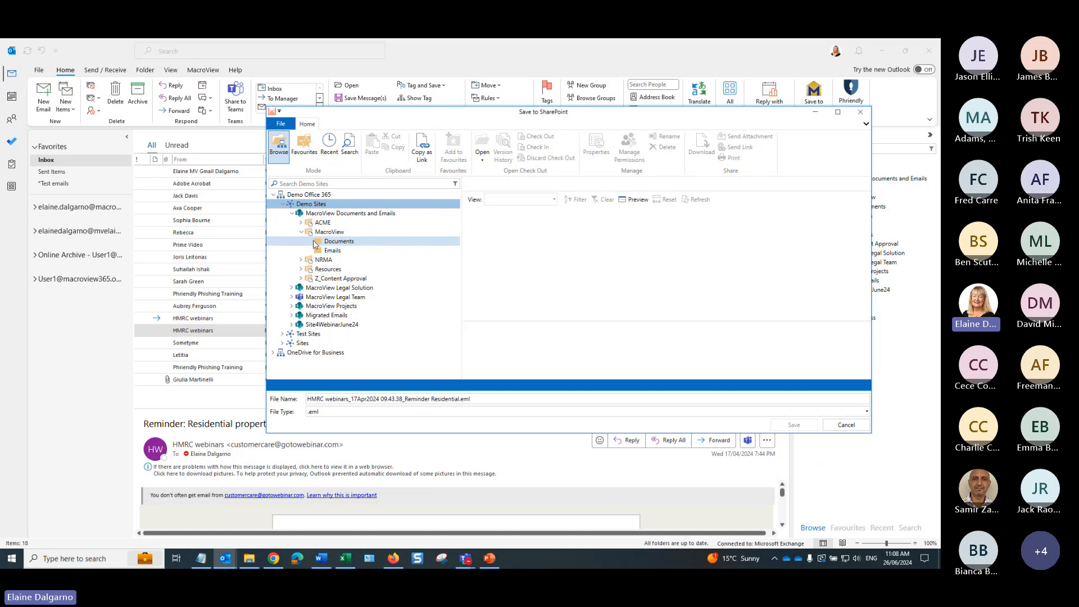
click(331, 251)
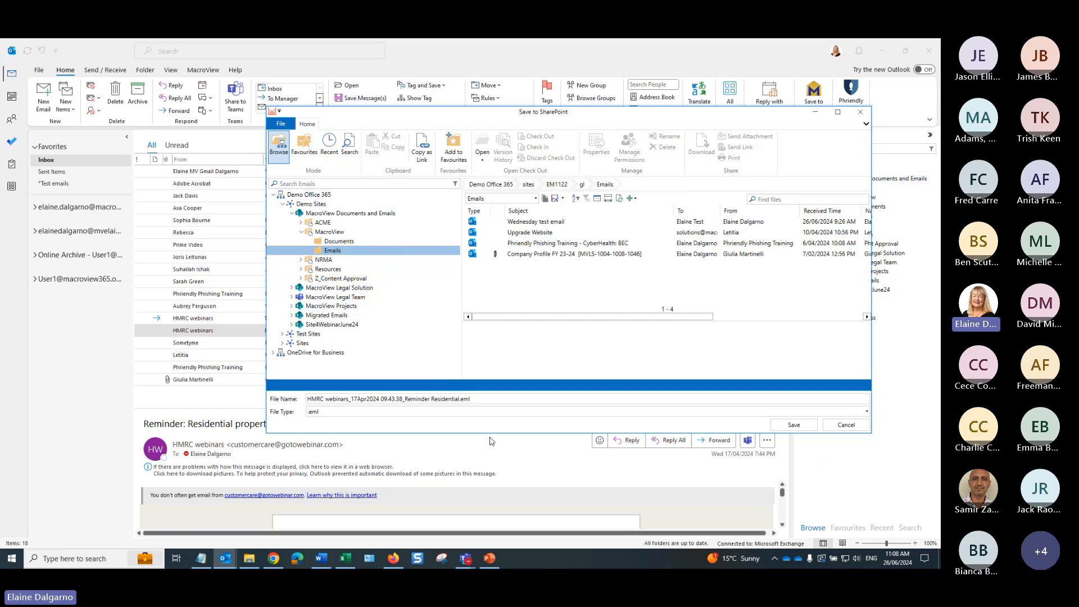
click(780, 425)
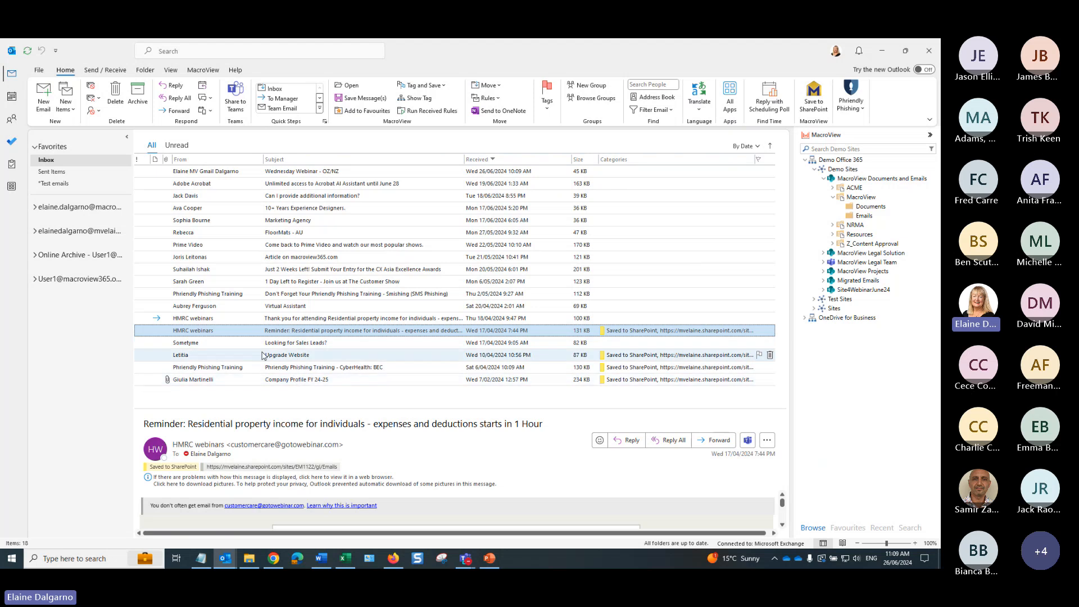
Save the "Don't Forget Your Phriendly Phishing Training - Smishing (SMS Phishing)" message to SharePoint in the Emails library as .eml
right_click(206, 297)
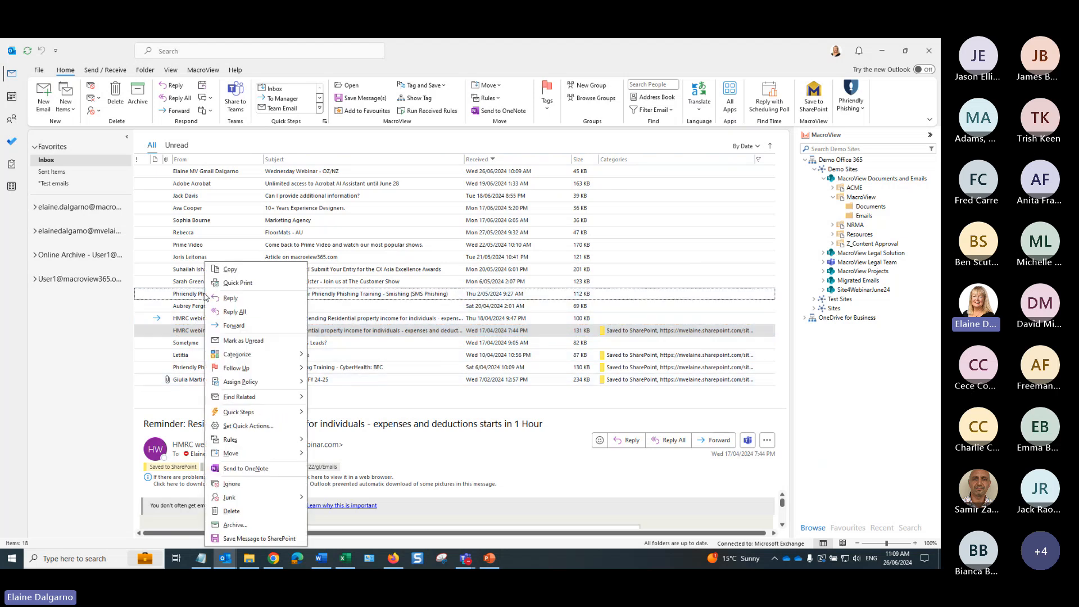
click(247, 540)
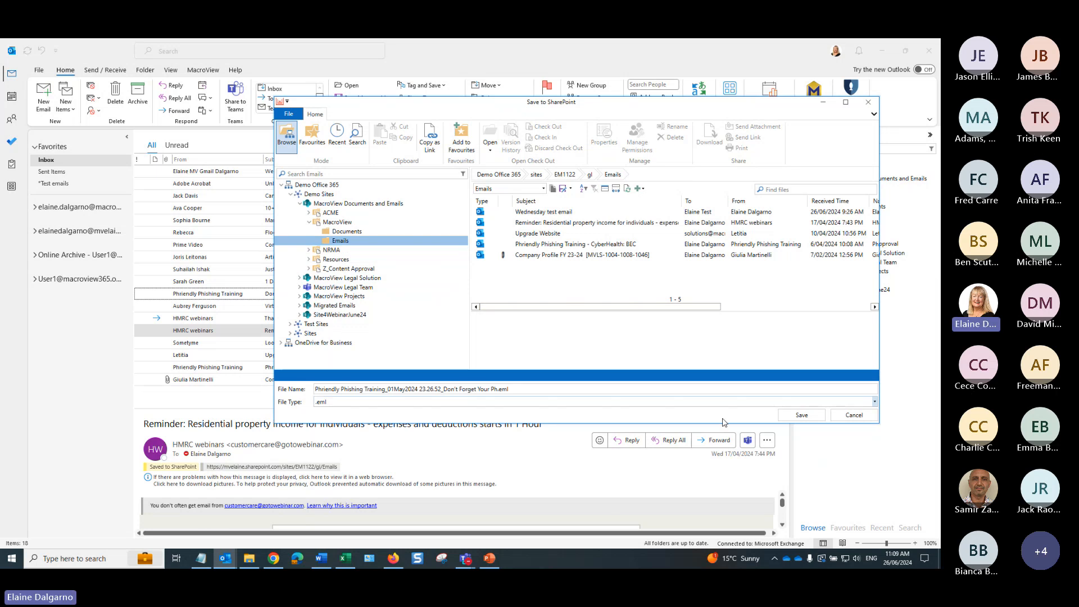
click(800, 416)
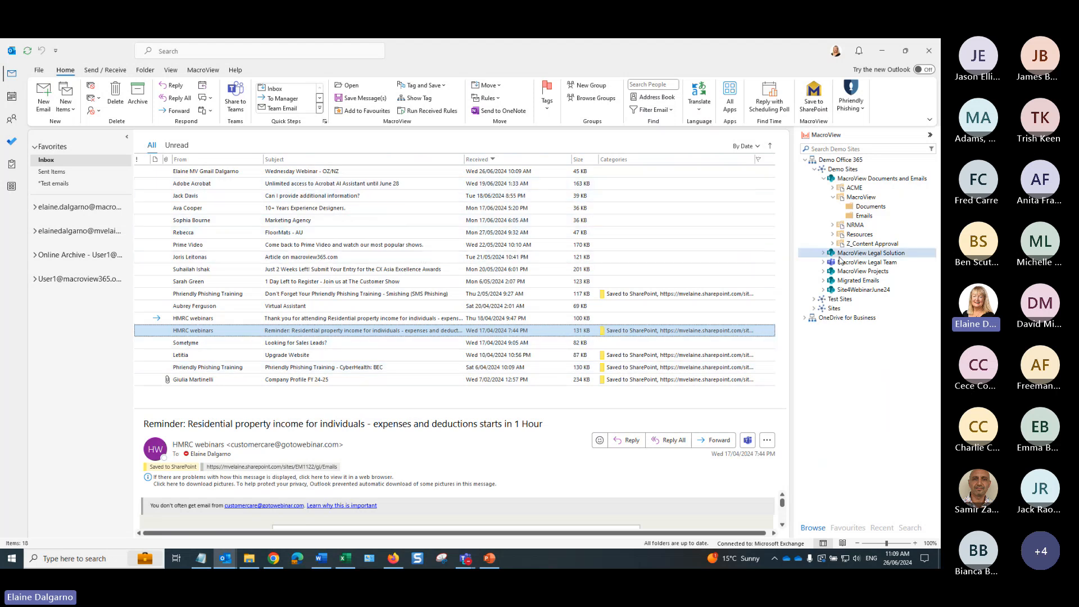
Display the MacroView Emails library, preview the "Wednesday test email", open it in its own window and close it again
click(874, 218)
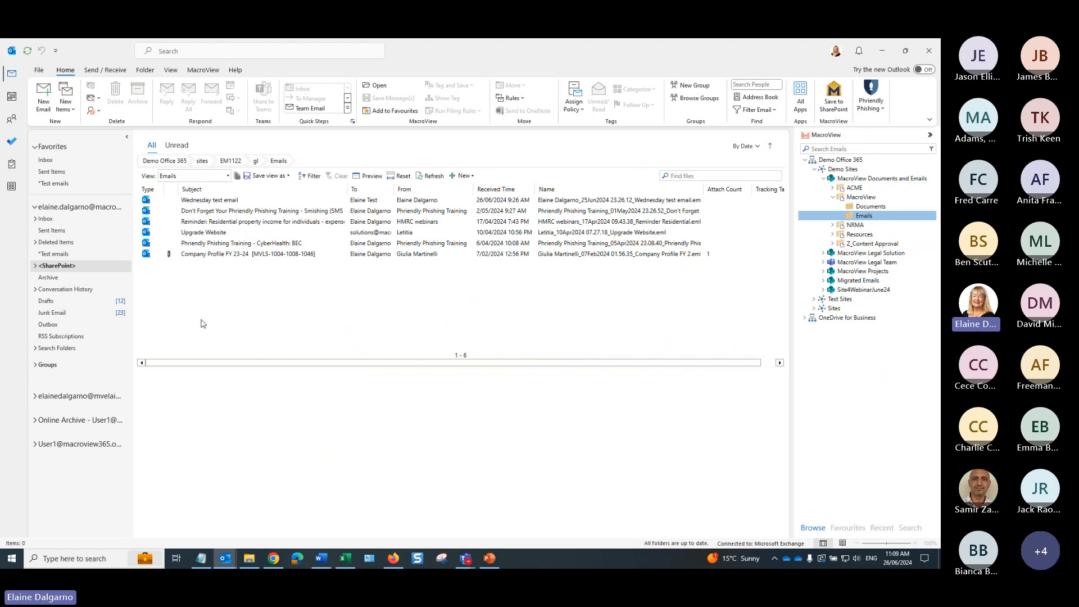
click(209, 201)
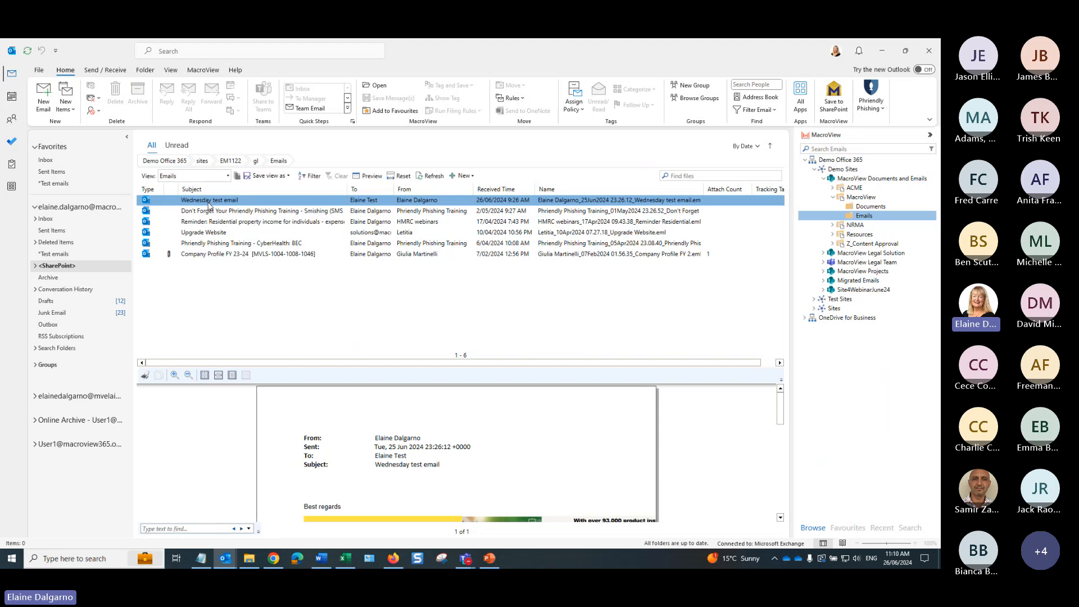
double_click(209, 205)
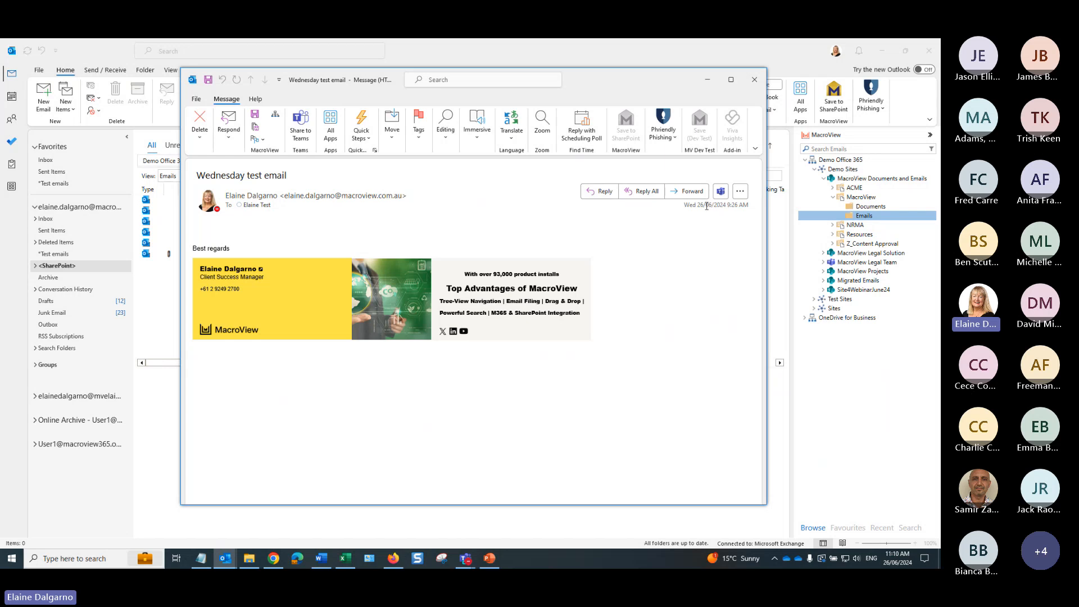
click(754, 80)
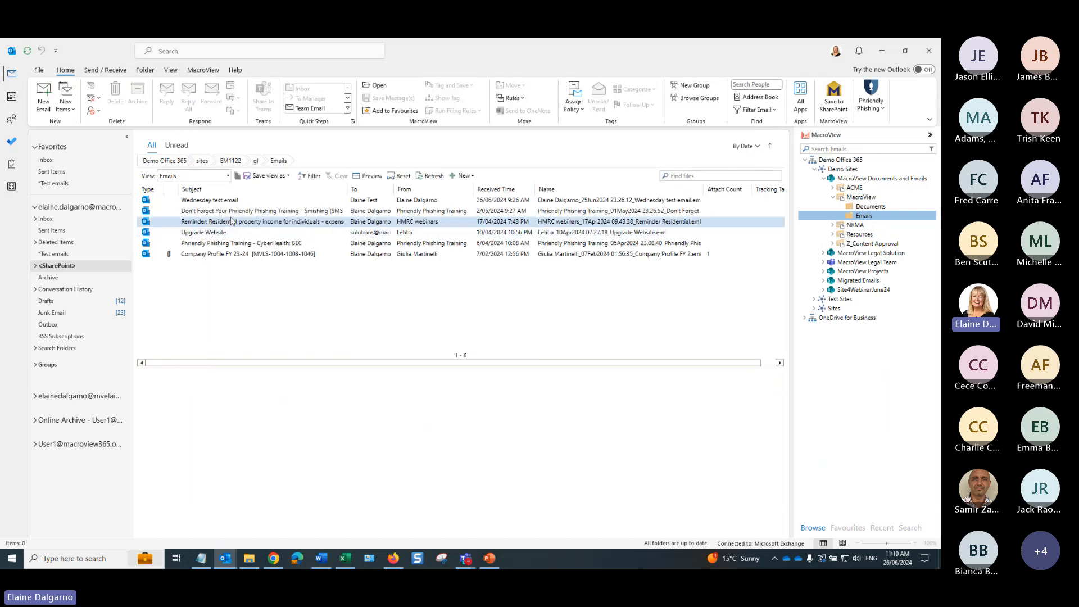
Preview the other saved emails in the library one after another, revisiting "Wednesday test email" and ending on "Company Profile FY 23-24"
click(223, 213)
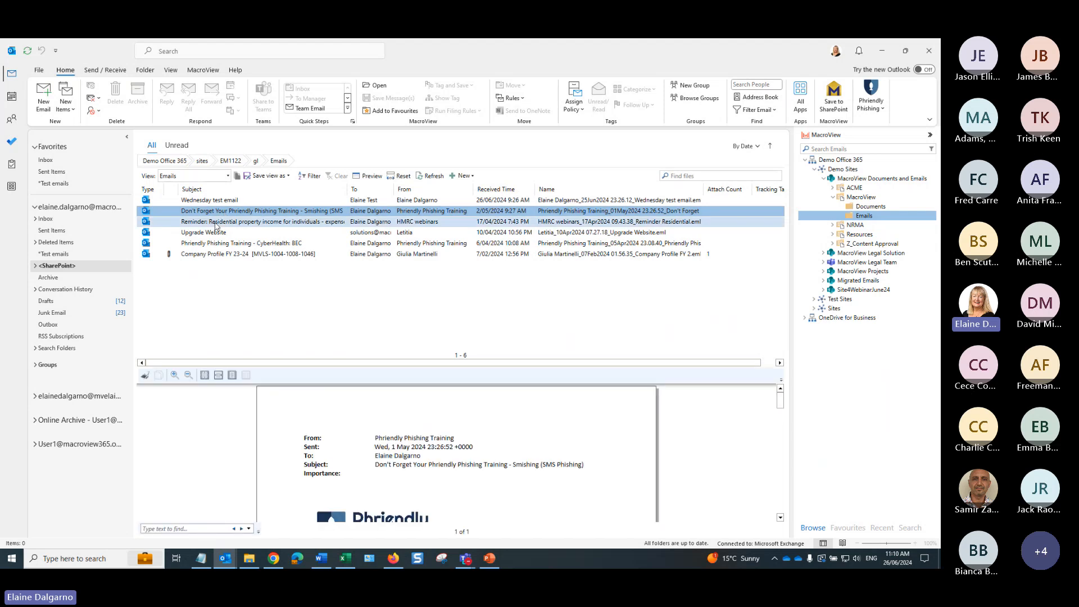
click(216, 222)
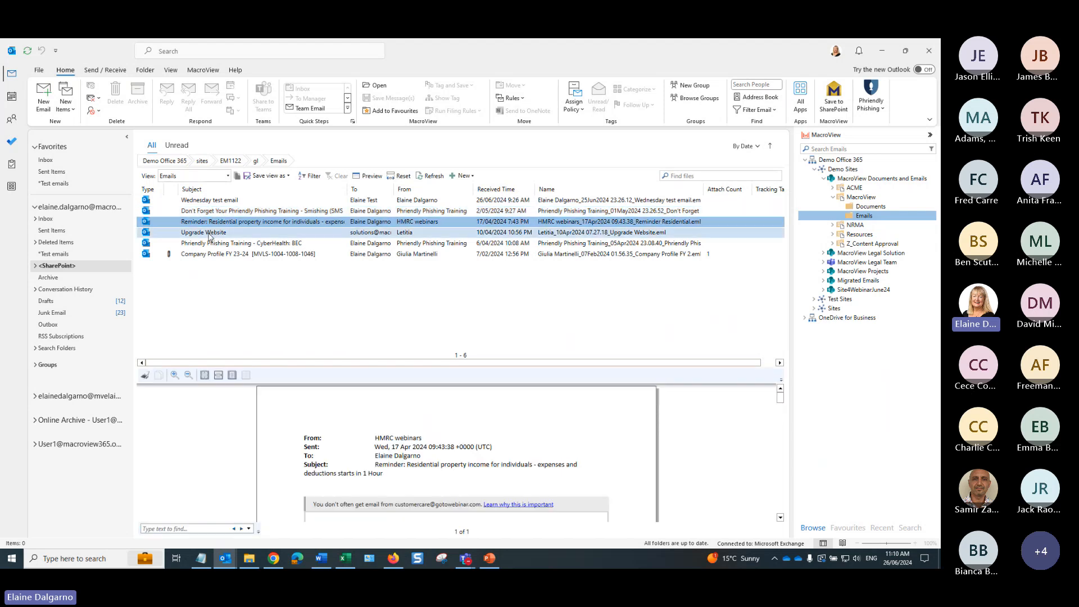
click(209, 235)
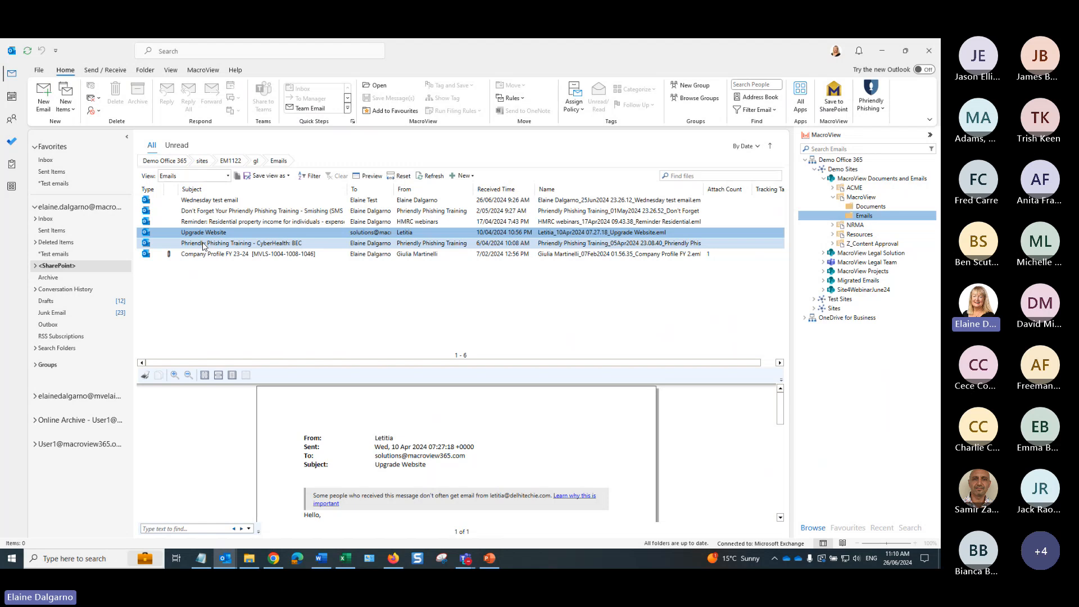
click(203, 245)
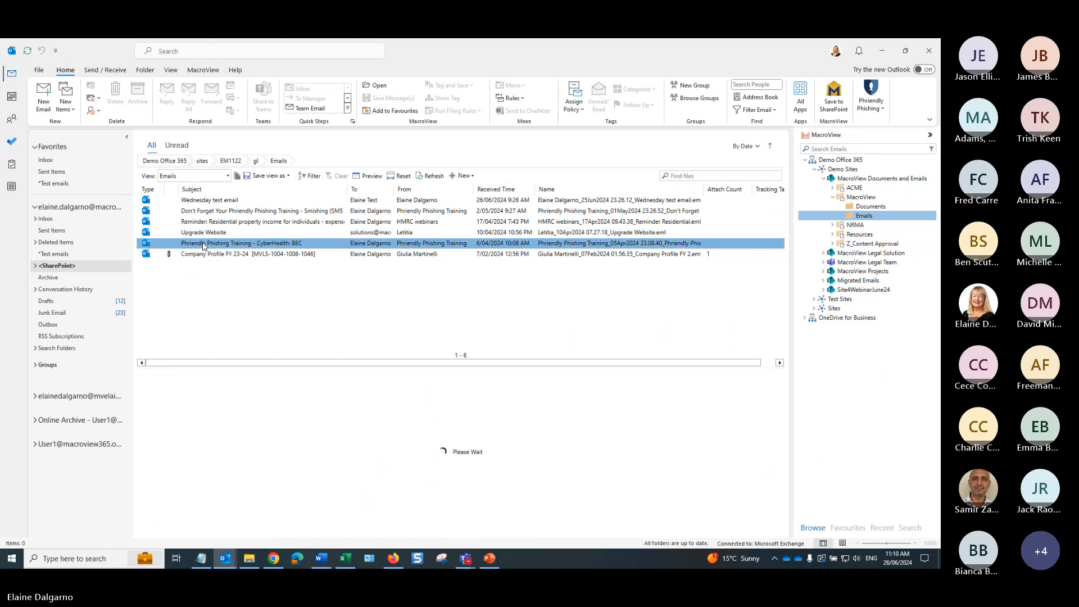
click(195, 202)
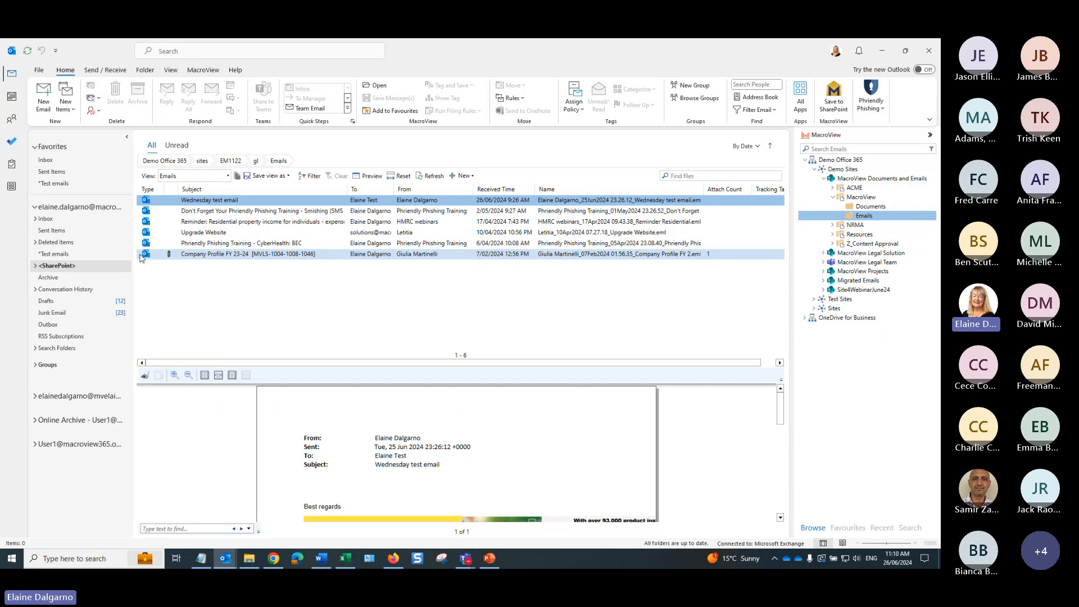
click(192, 256)
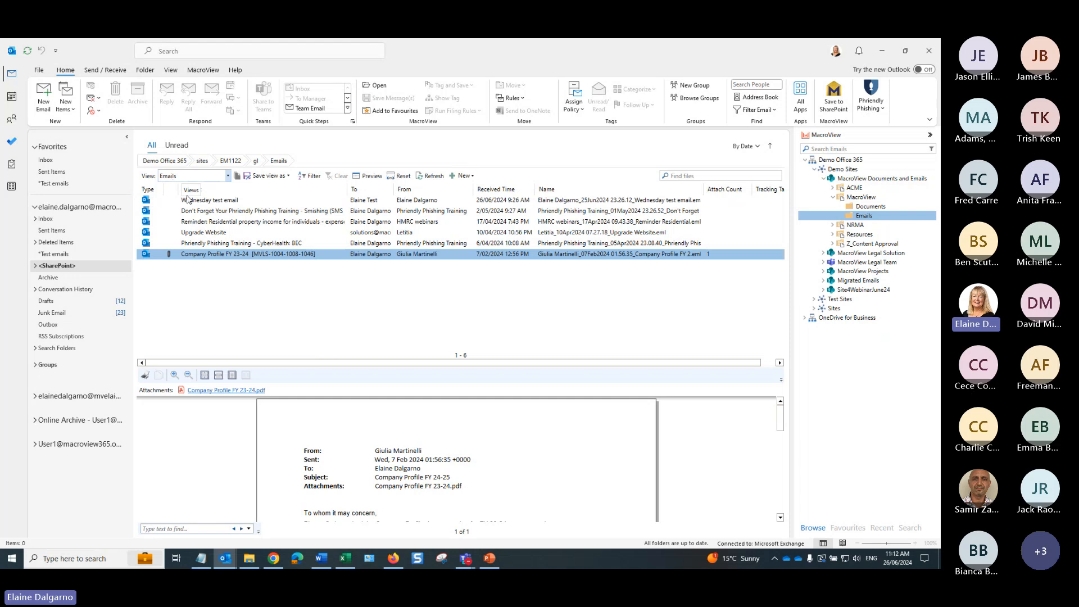
Review the custom and system details in the properties of the saved "Company Profile FY 23-24" email, leaving them without changes
right_click(274, 256)
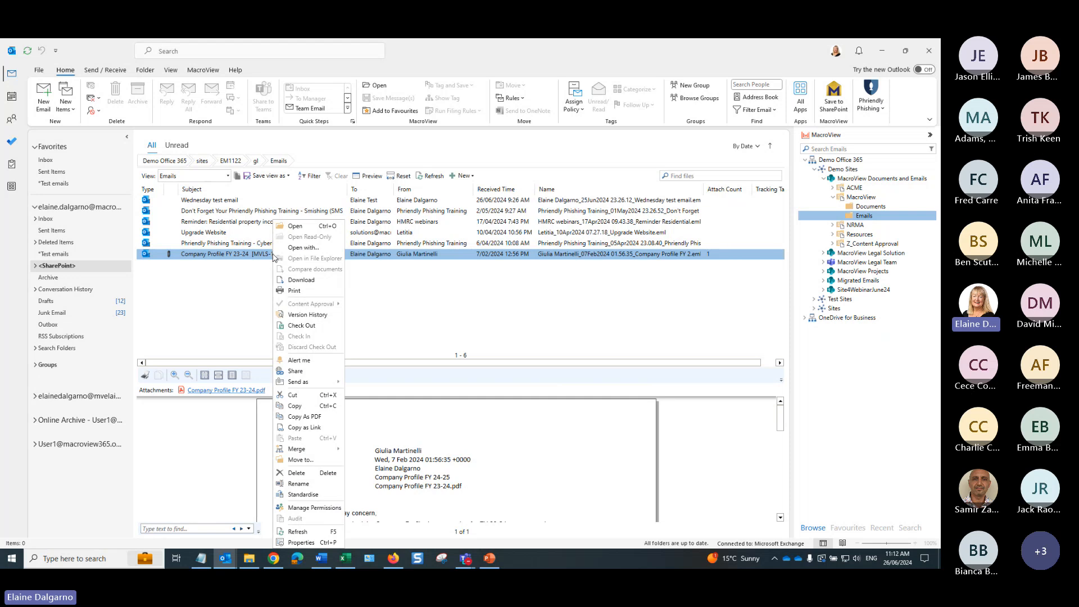
click(302, 544)
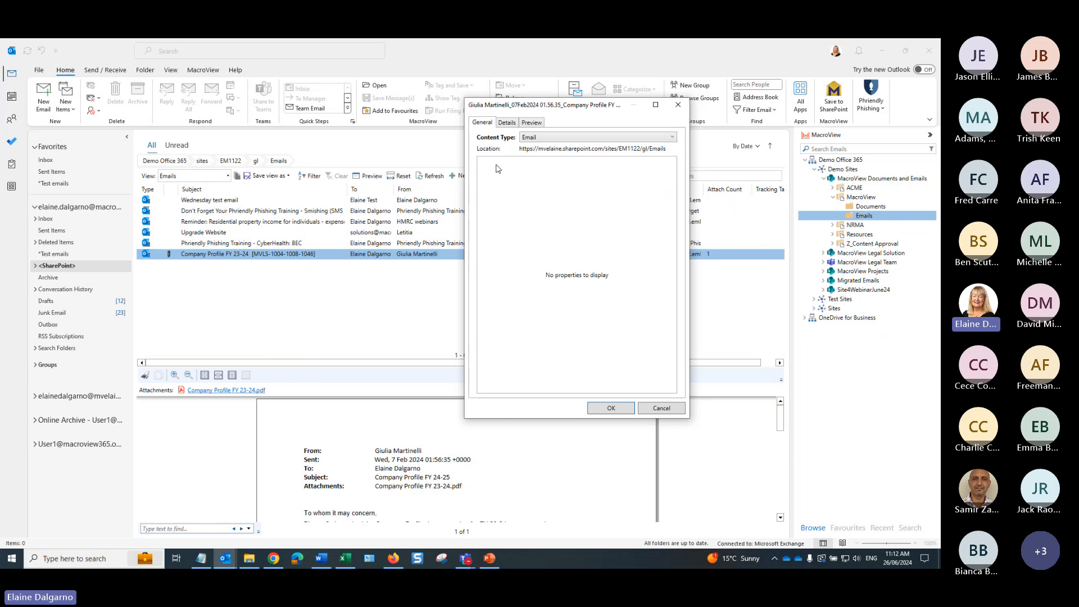
click(504, 125)
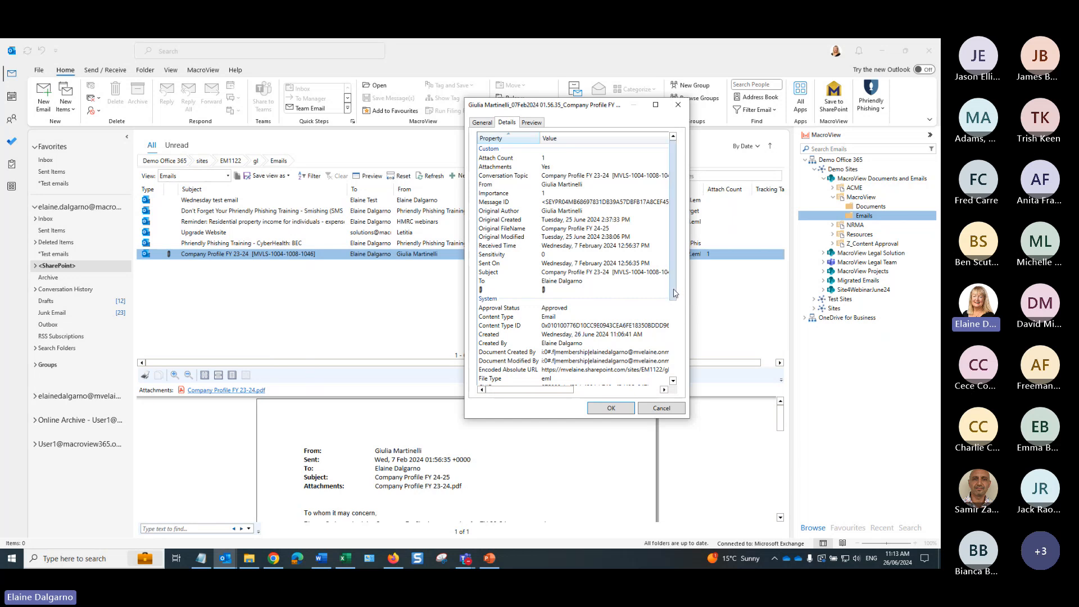
scroll(674, 295, down, 2)
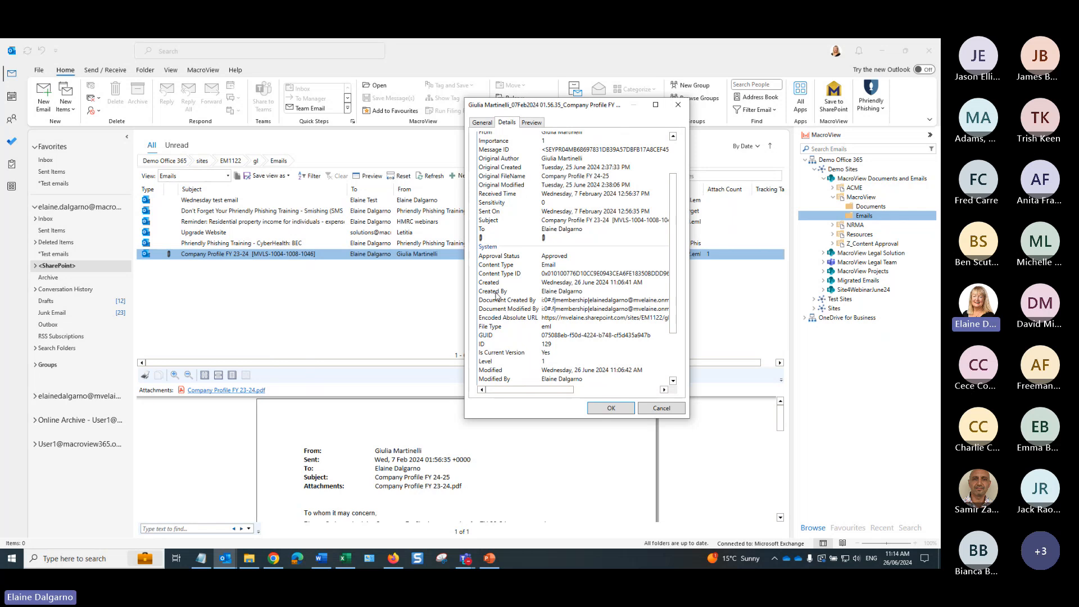
click(658, 412)
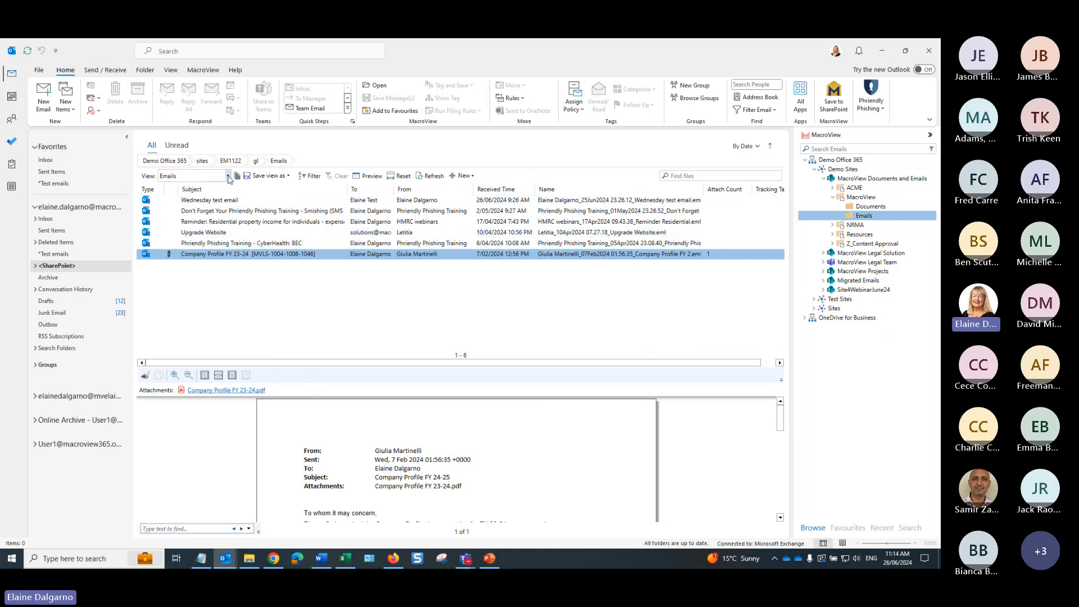
Review the saved emails in the All Documents view, previewing the 1 May Phriendly Phishing Training email, and return to the Emails view
click(229, 178)
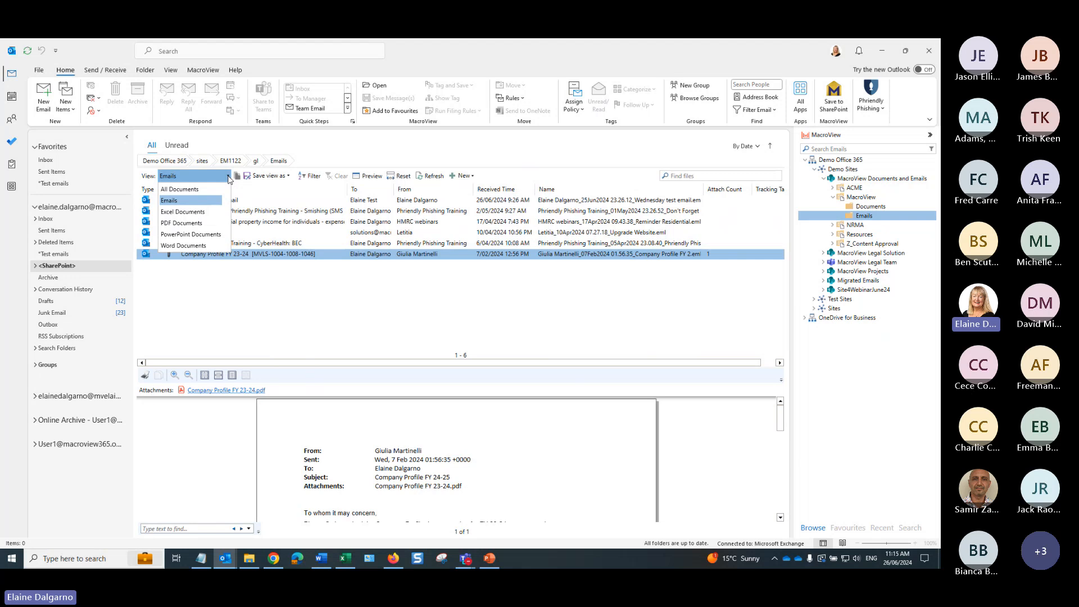
click(178, 190)
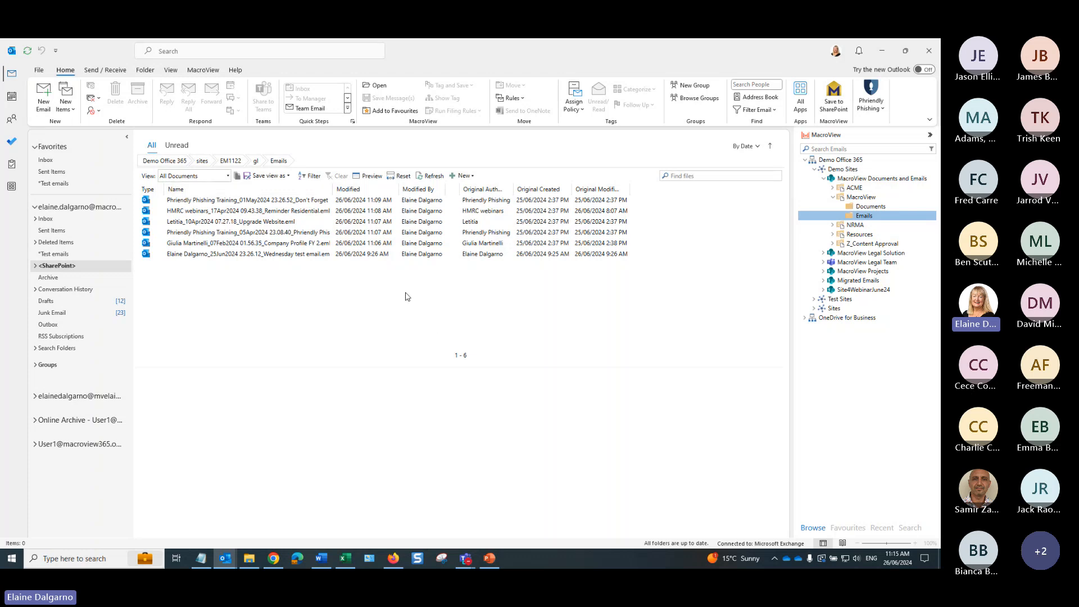
click(370, 230)
click(385, 254)
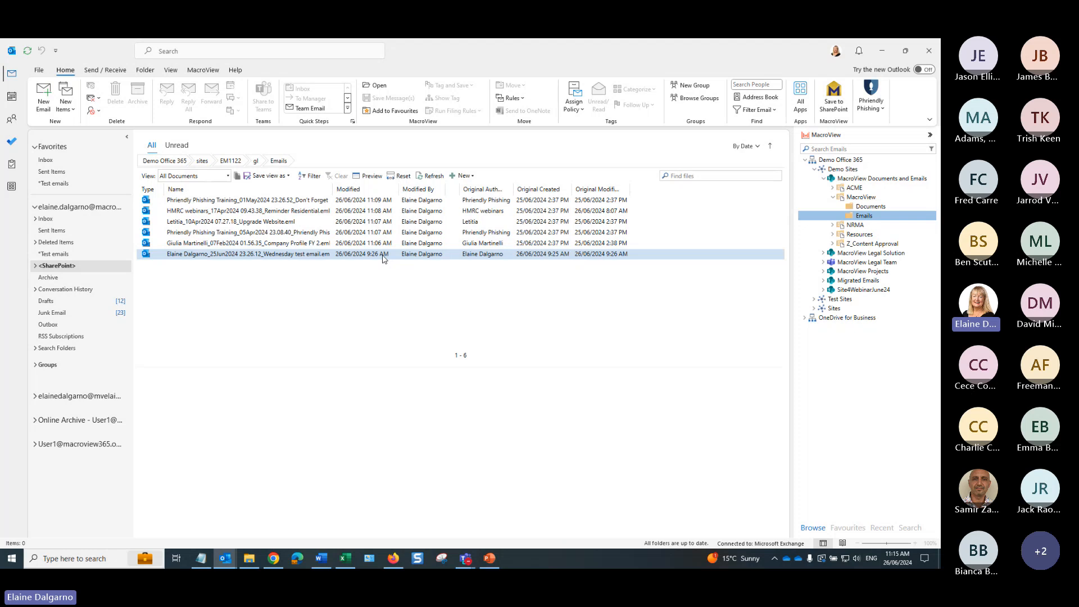
click(362, 220)
click(362, 212)
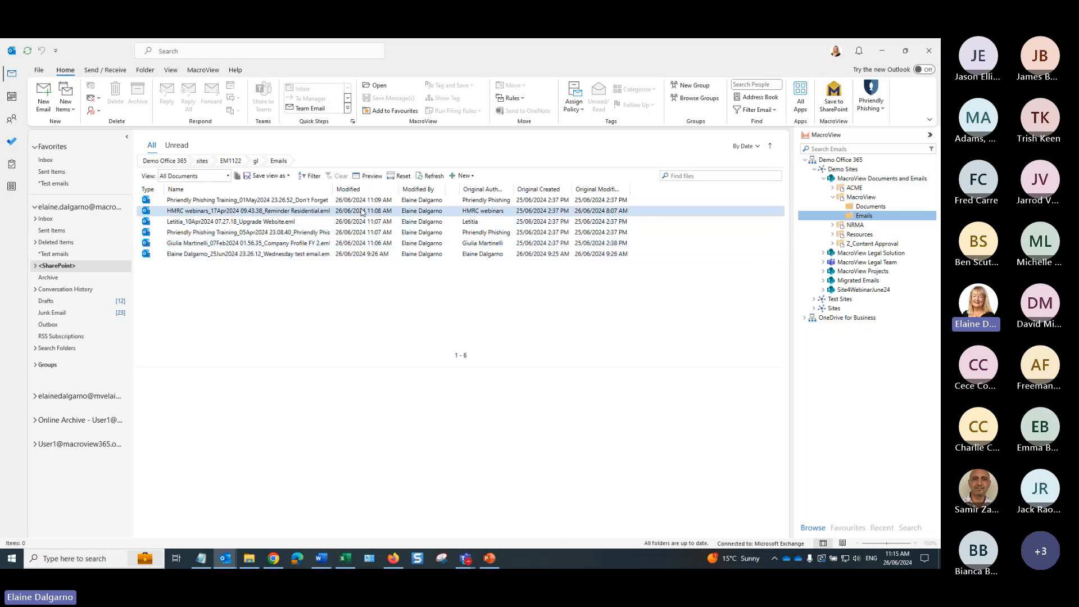
click(360, 202)
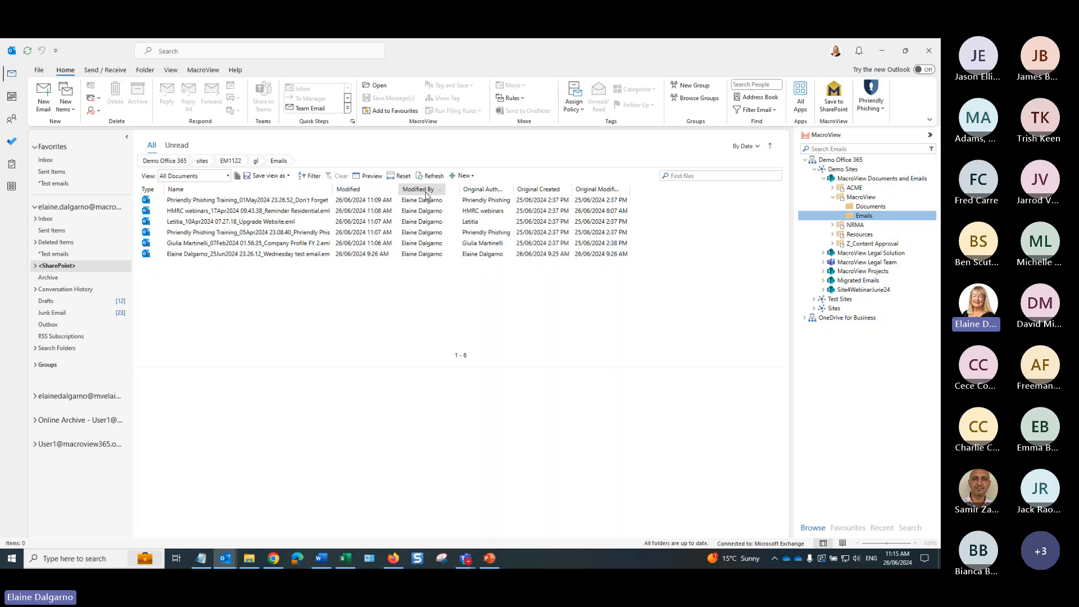
click(325, 201)
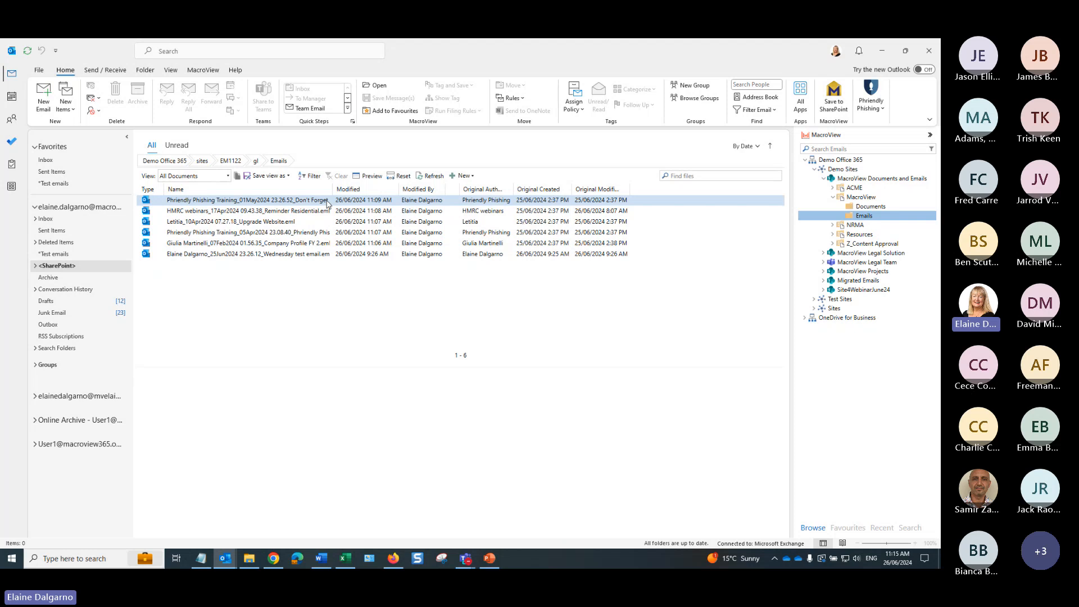
click(326, 201)
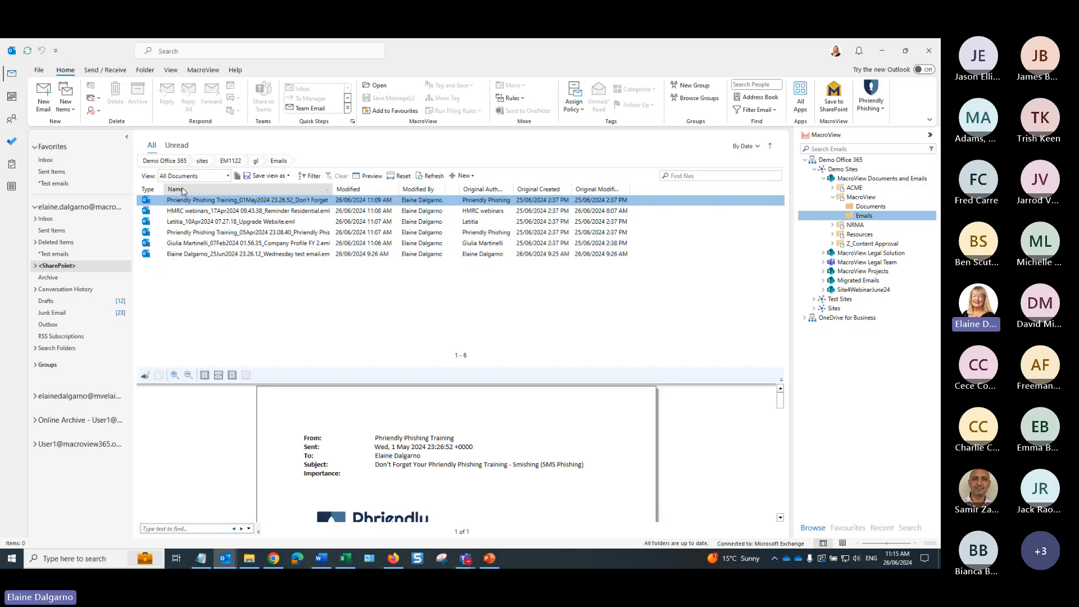
click(227, 176)
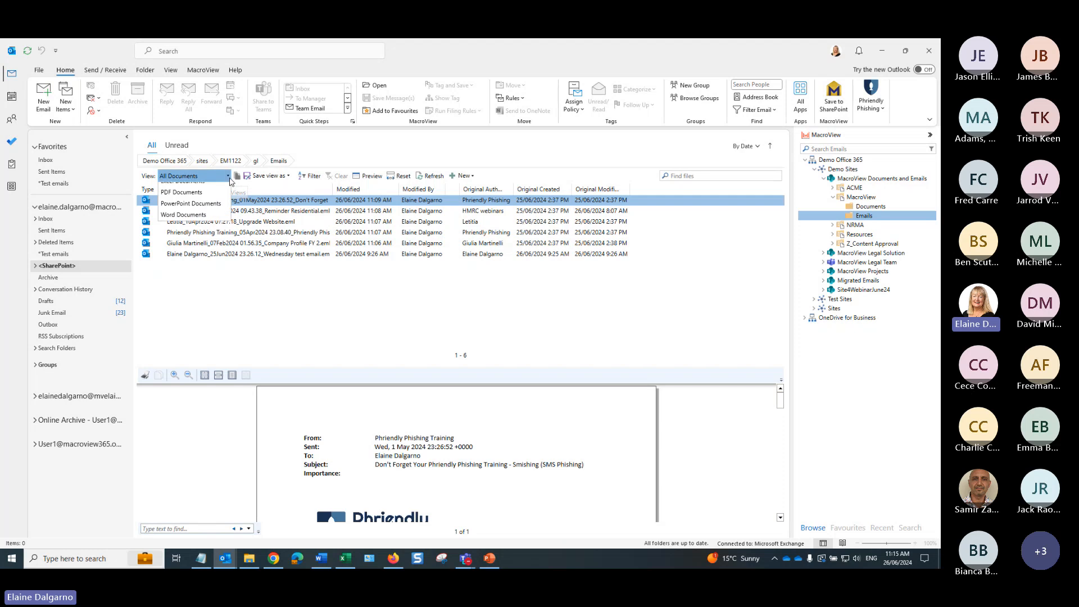
click(201, 201)
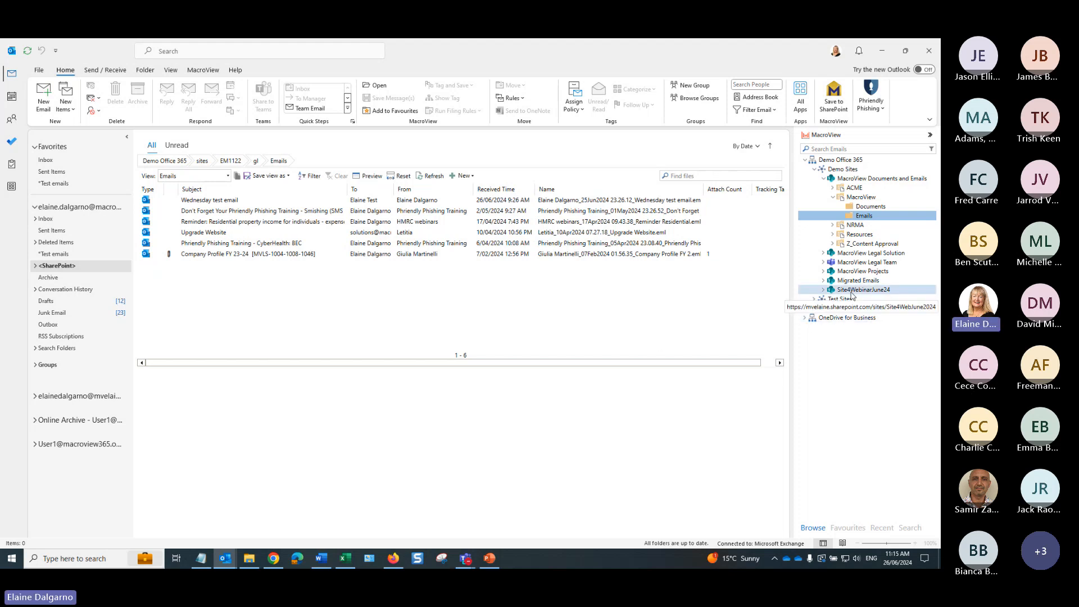
Open the Emails folder of the MacroView library in Site4WebinarJune24 and check which views it offers
click(823, 290)
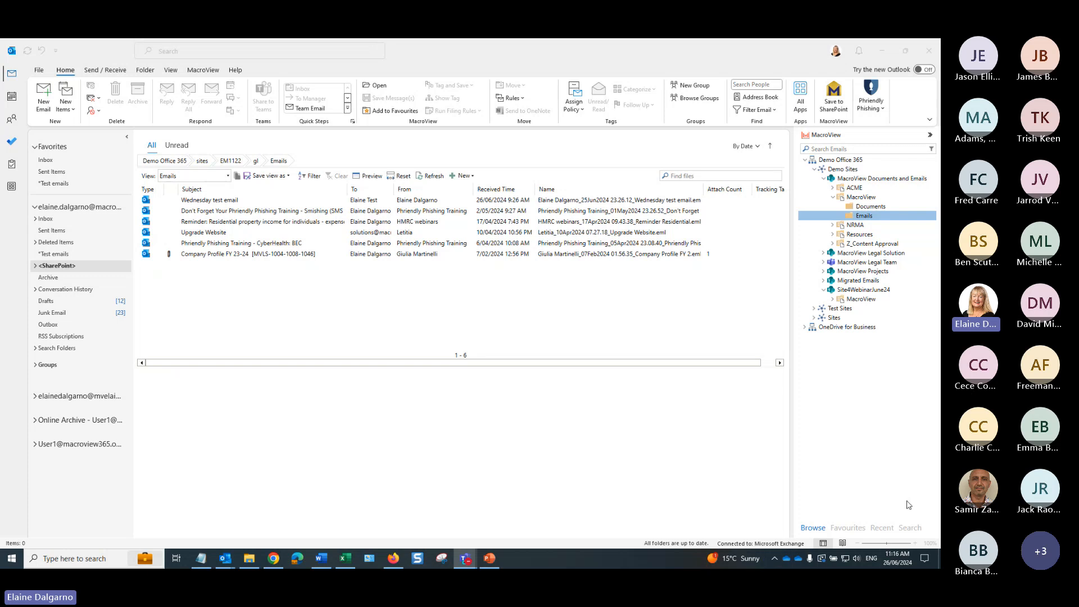
click(833, 301)
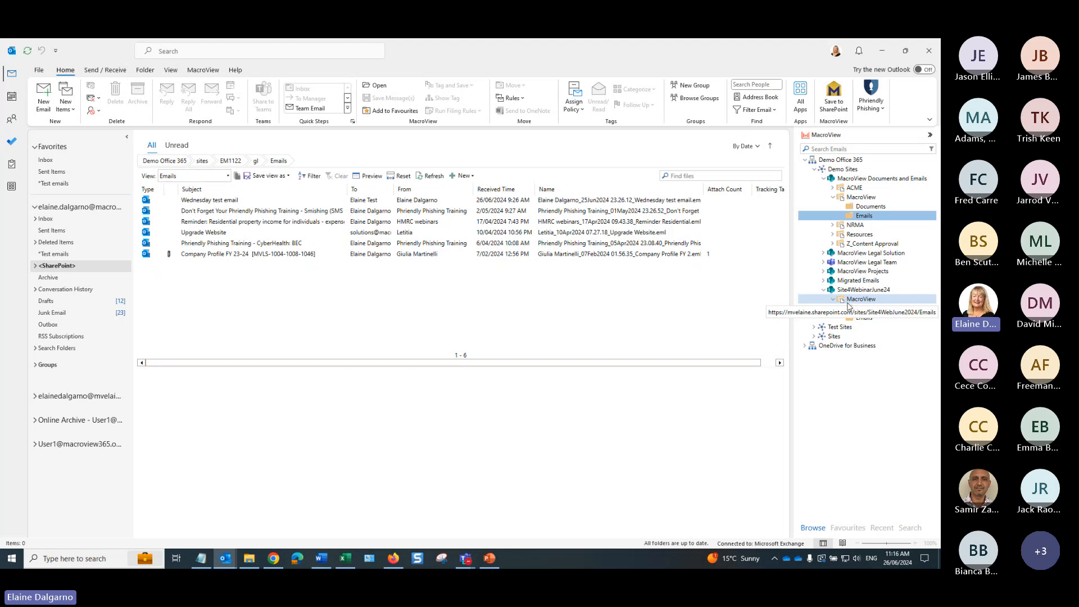
click(863, 318)
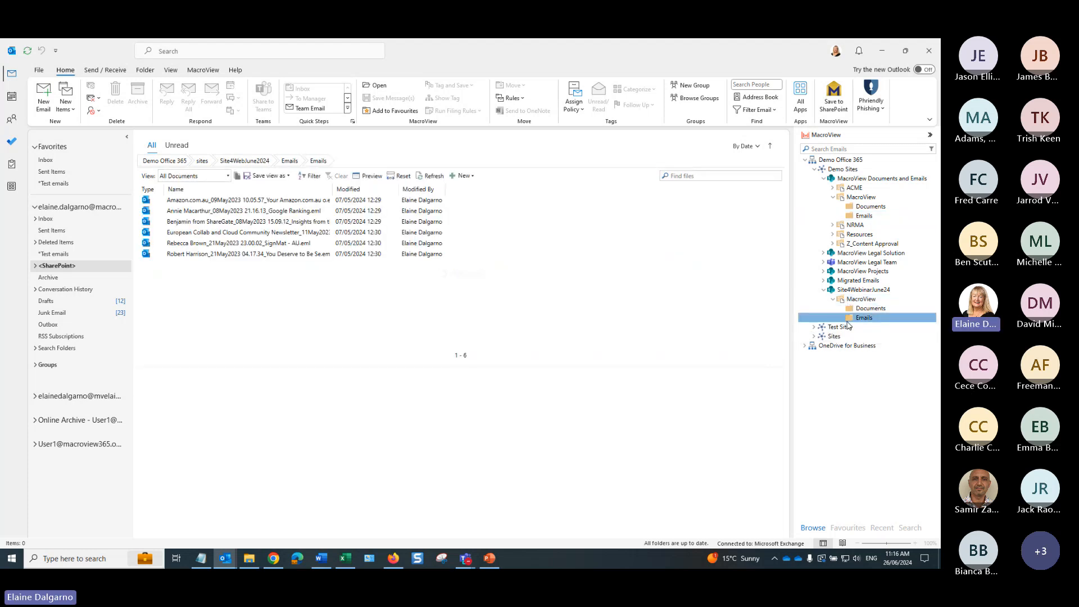
click(228, 176)
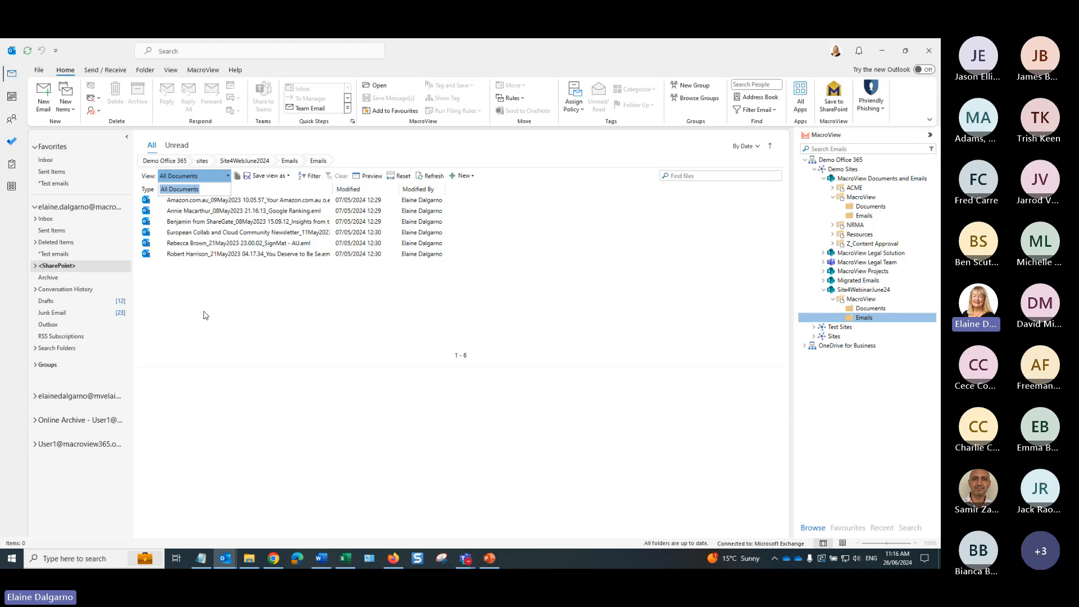
Check the content type in the properties of "Wednesday test email" in the MacroView Documents and Emails site, leaving it without changes
click(861, 217)
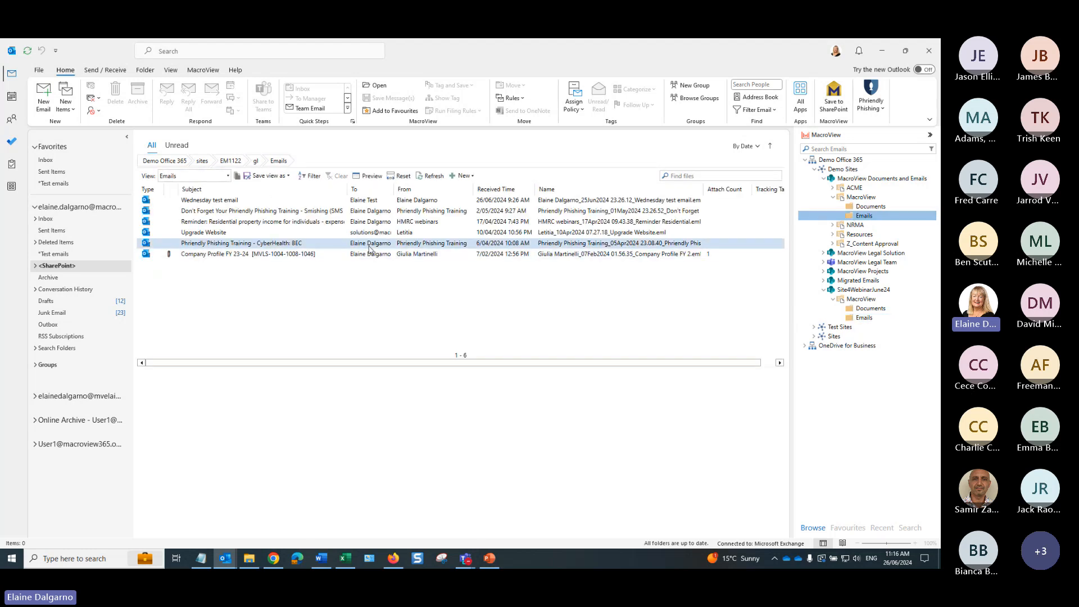
right_click(334, 201)
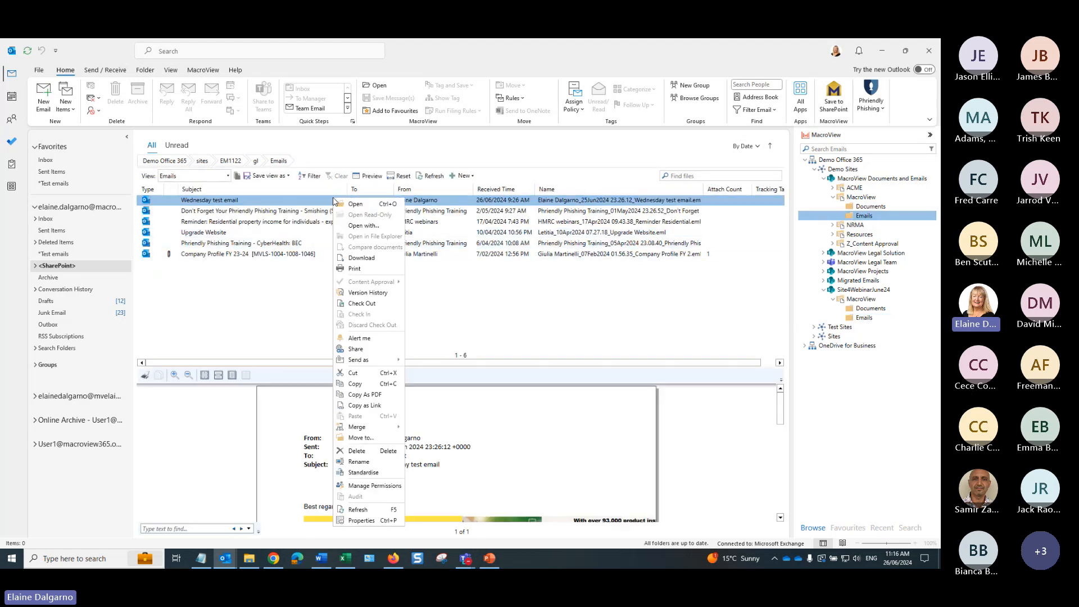
click(433, 424)
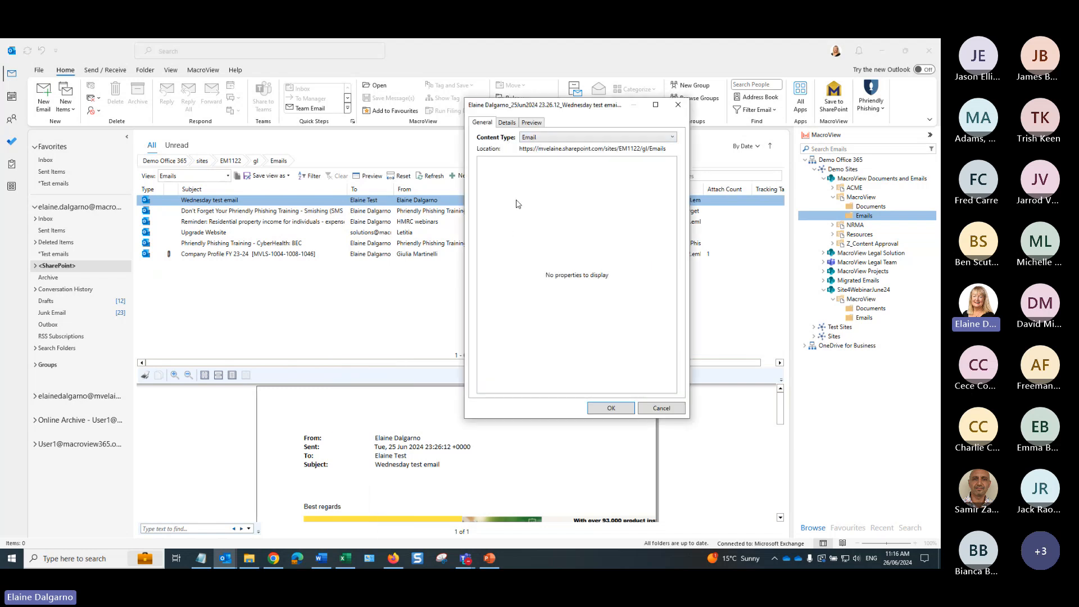
click(669, 411)
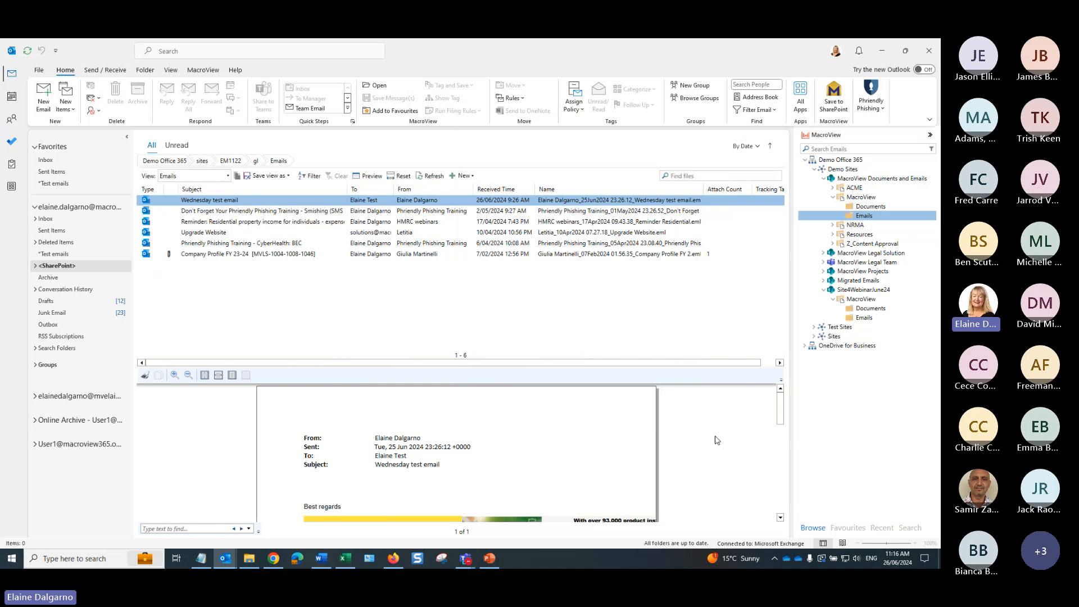
Review the general and detailed properties of the "You Deserve to Be Seen" email in the Site4WebinarJune24 Emails folder, leaving them without changes
click(863, 318)
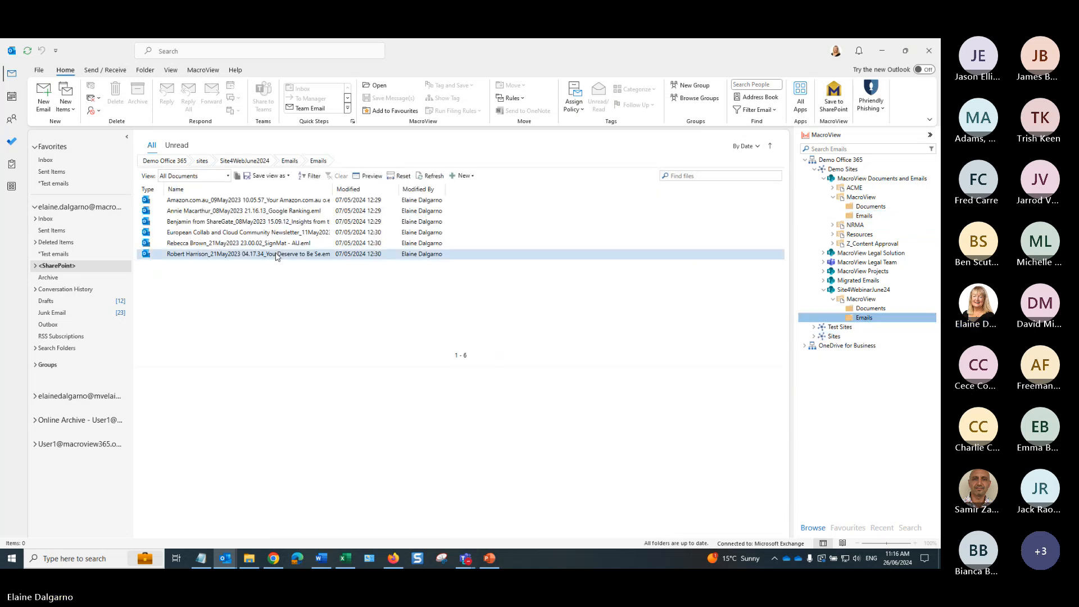
right_click(187, 257)
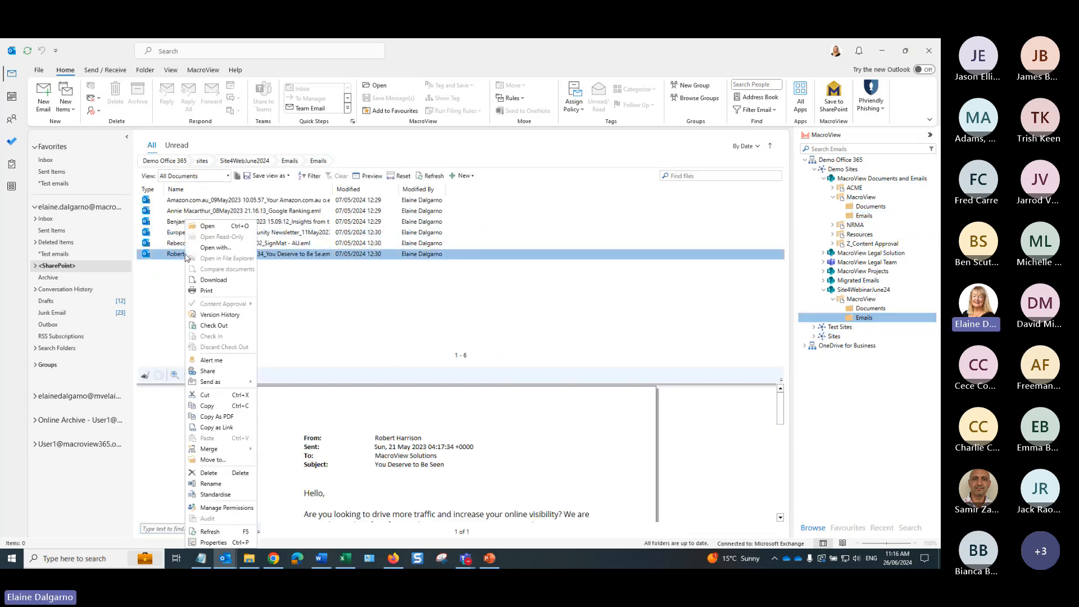
click(352, 359)
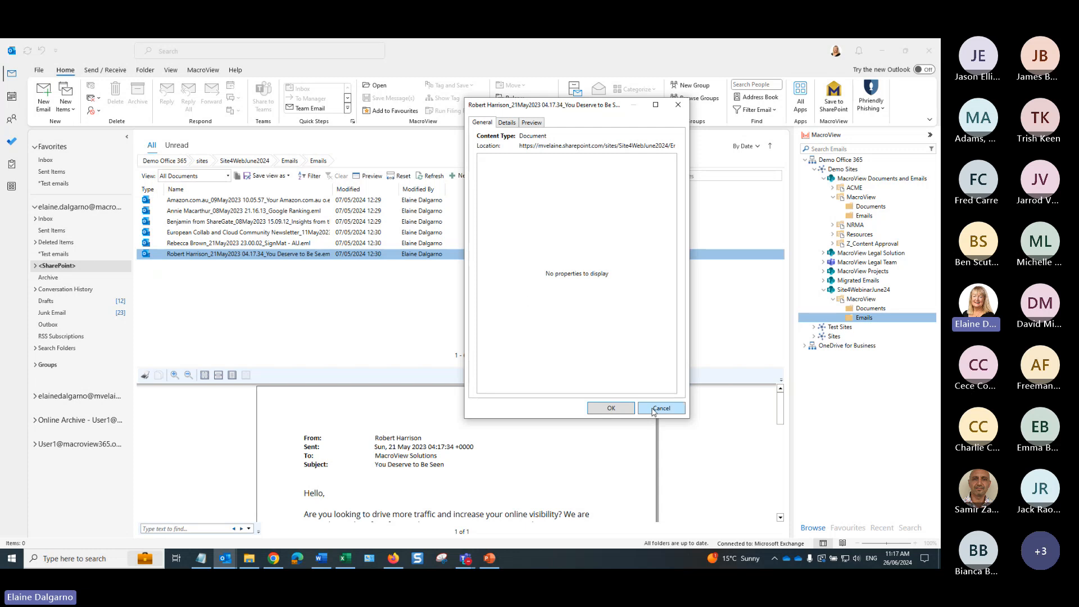
click(511, 126)
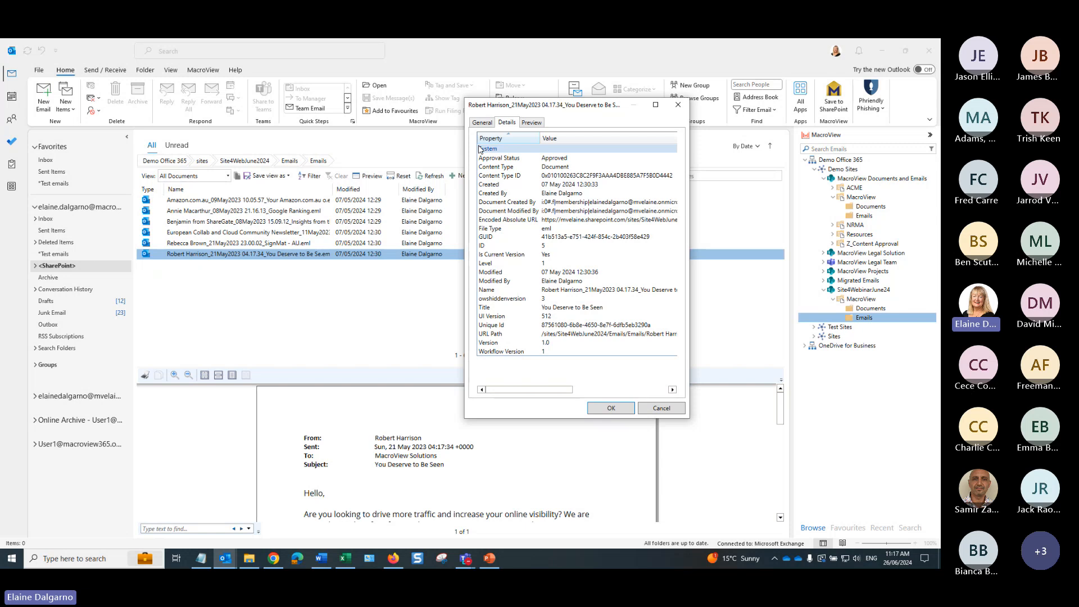
click(665, 409)
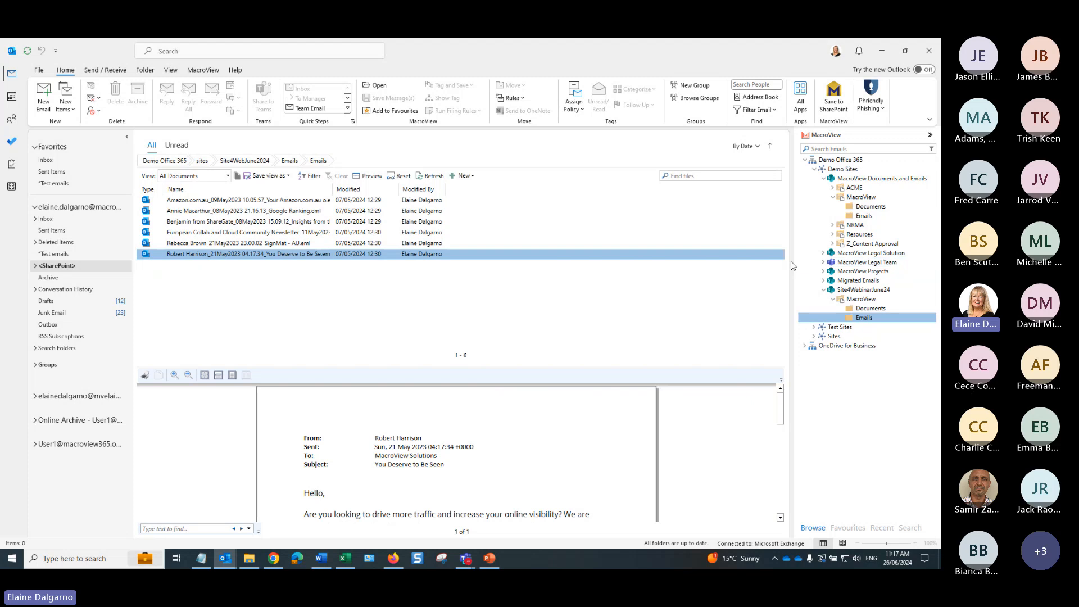
Open the MacroView library of MacroView Documents and Emails in the browser and show its Emails folder in the Emails view
right_click(844, 198)
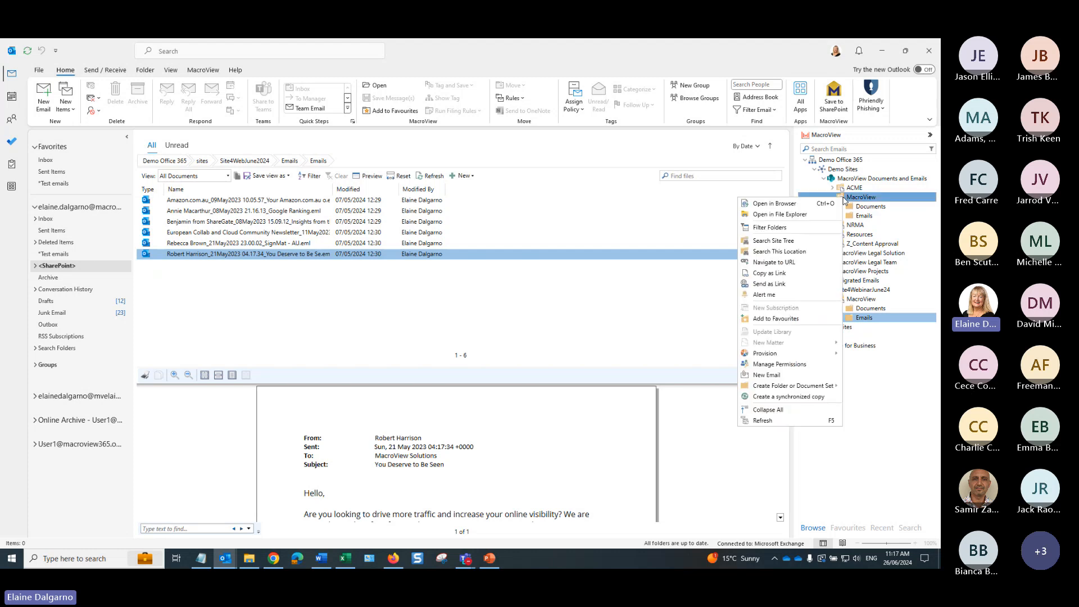
click(786, 204)
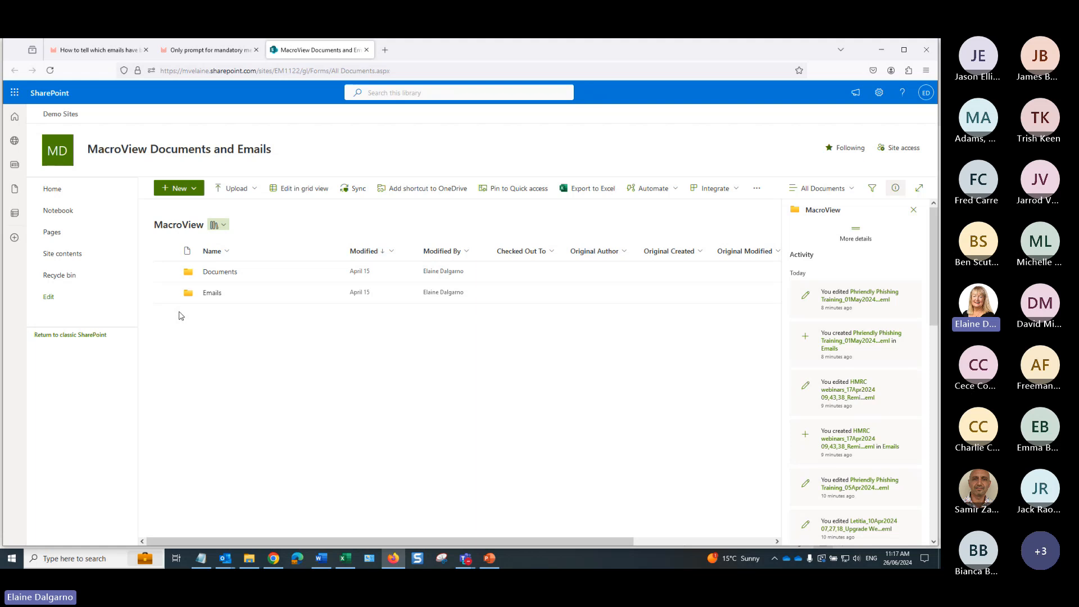
click(211, 296)
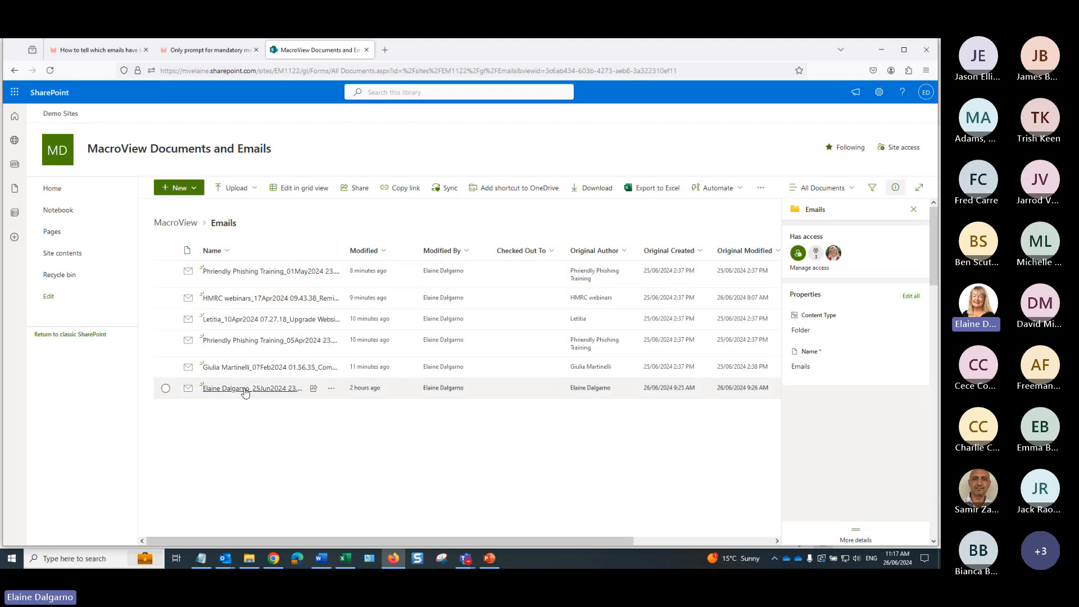
mouse_move(245, 392)
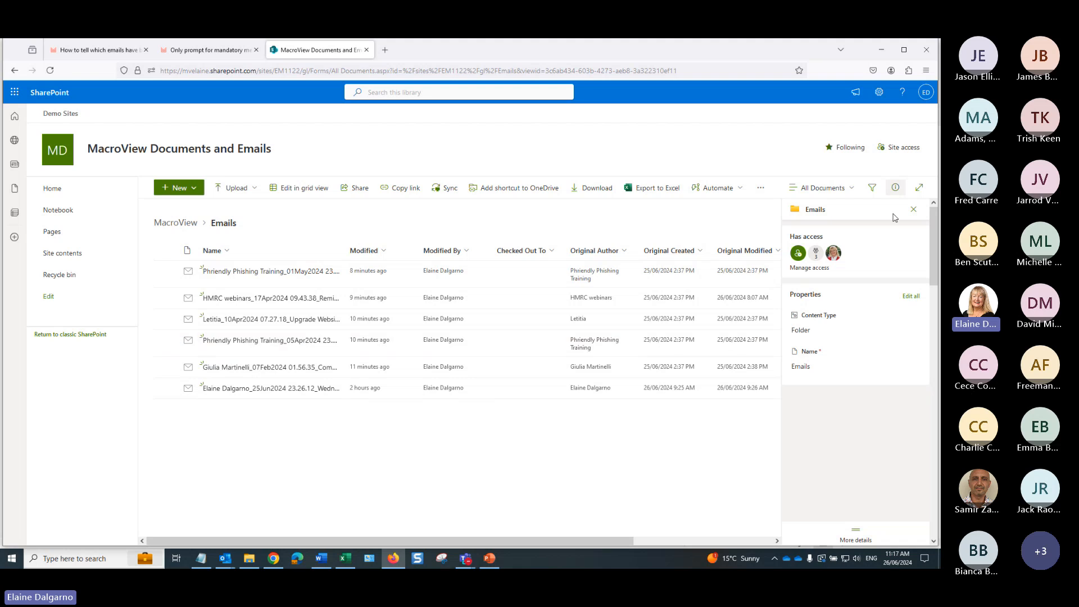
click(852, 189)
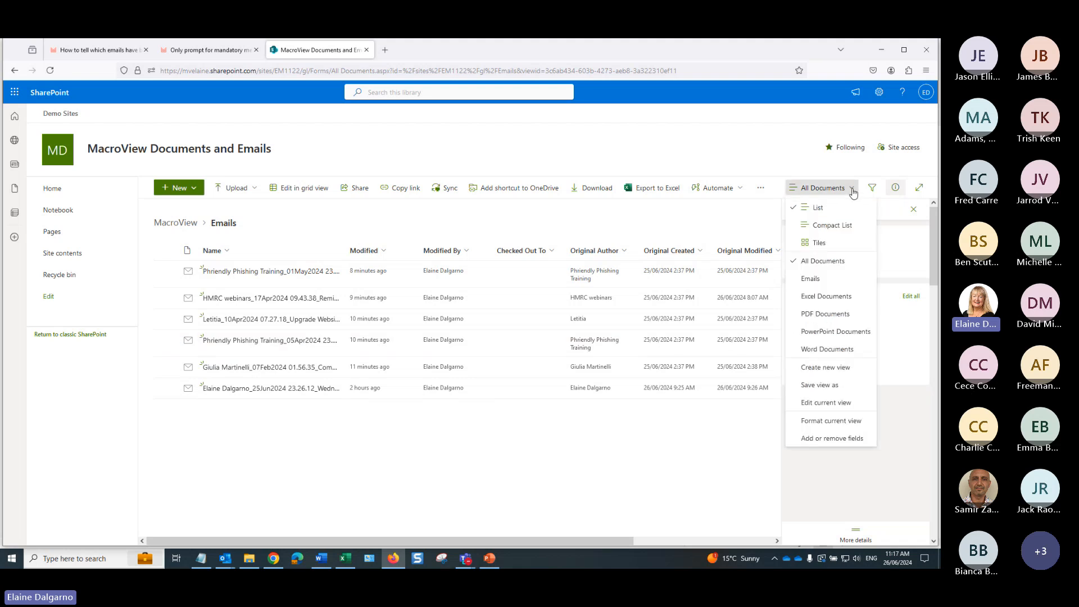
click(809, 279)
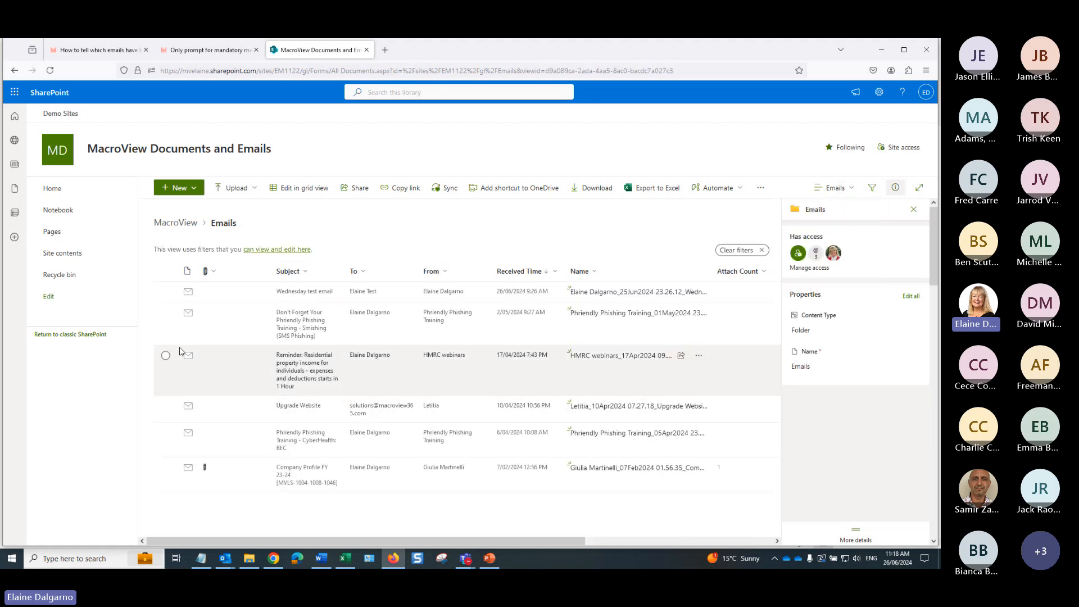
Preview the "Company Profile FY 23-24" email in SharePoint, close the preview and return to Outlook
double_click(253, 473)
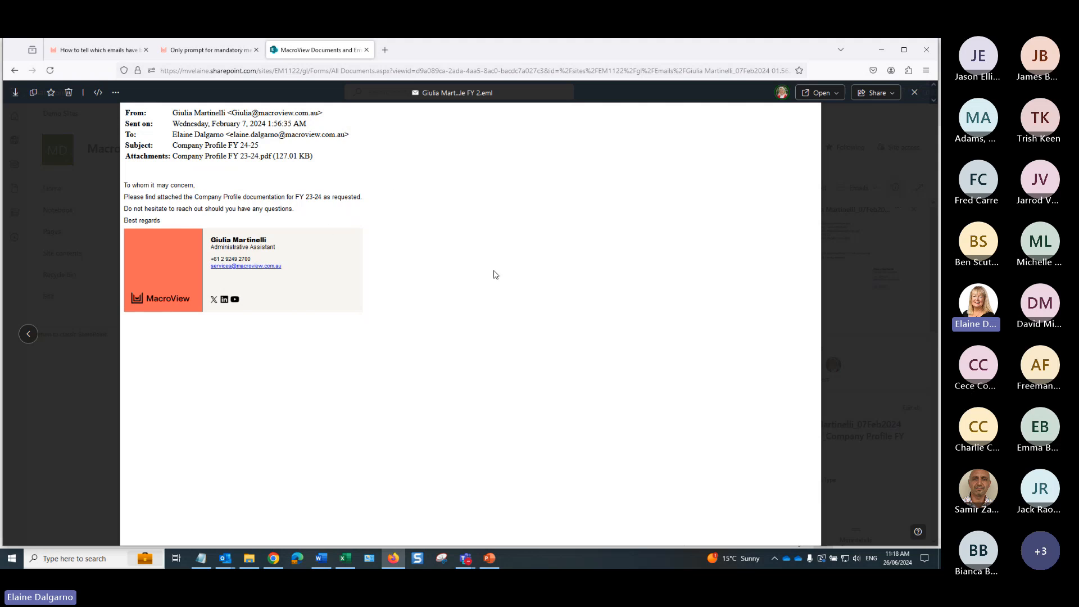
click(914, 93)
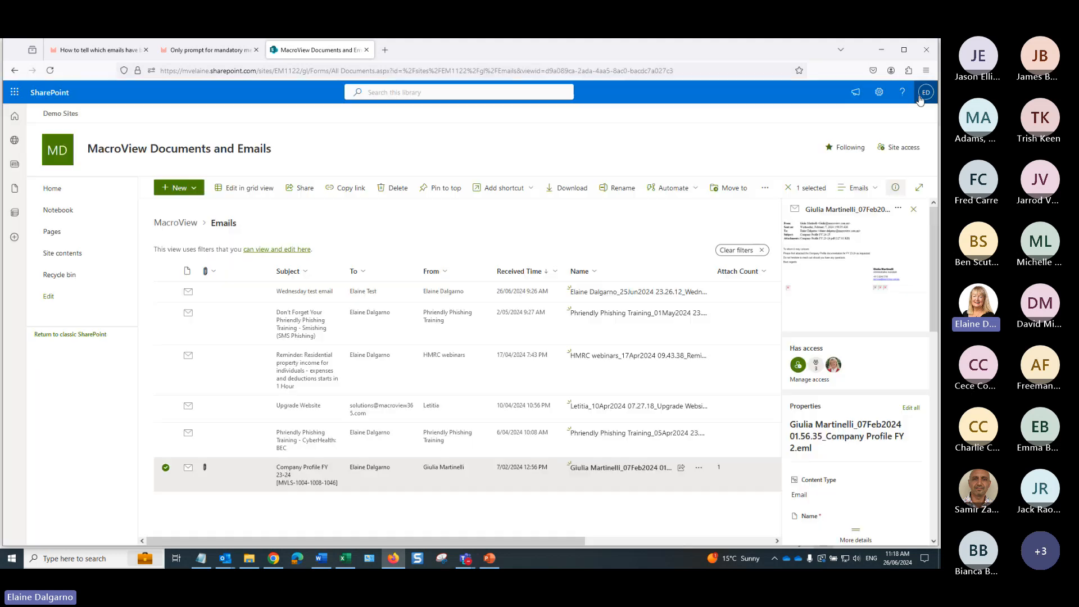
click(885, 52)
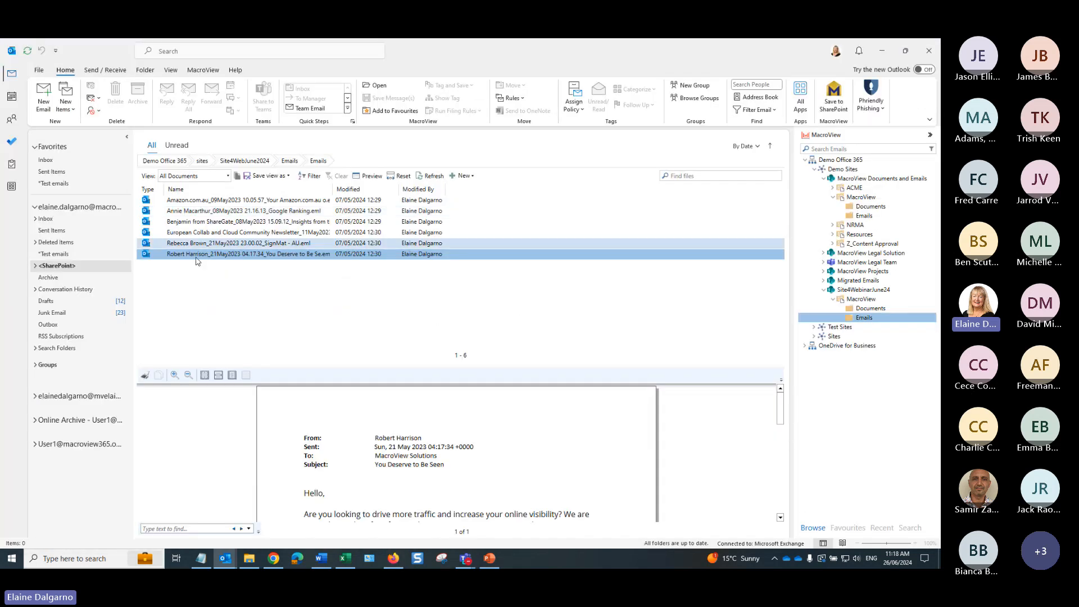
Save the "Company Profile FY 23-24.pdf" attachment from its filed email into the Documents folder of MacroView Documents and Emails, with version comment "v2"
click(864, 215)
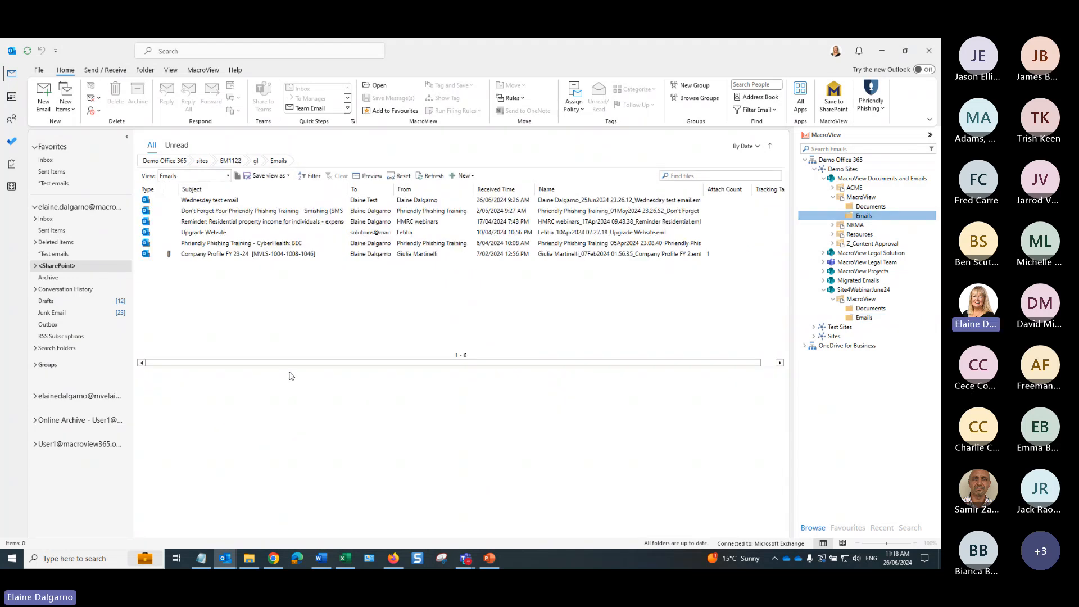
click(221, 254)
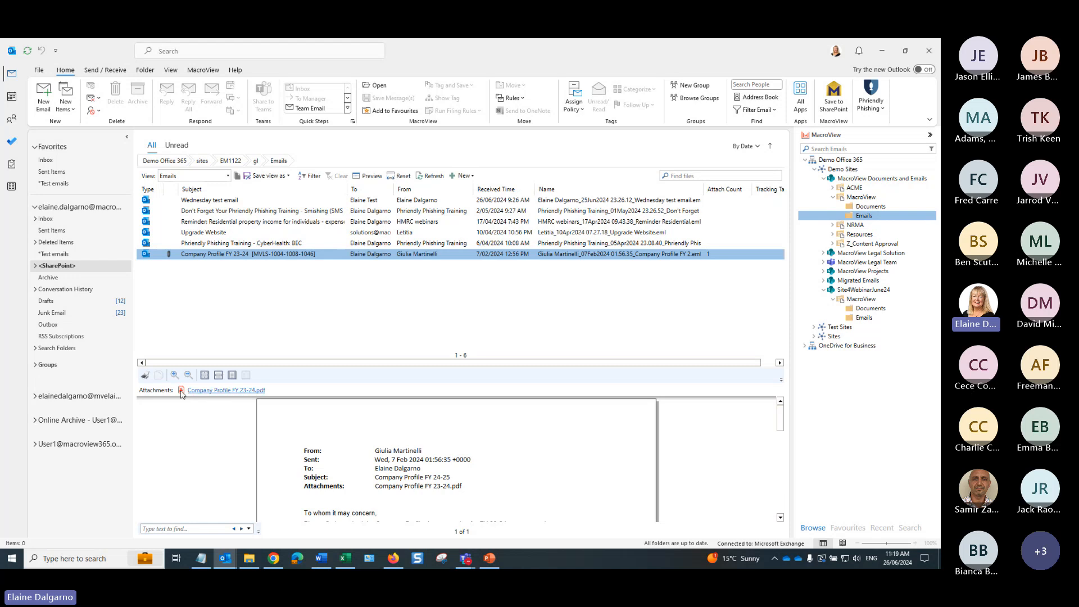
drag(181, 392, 872, 209)
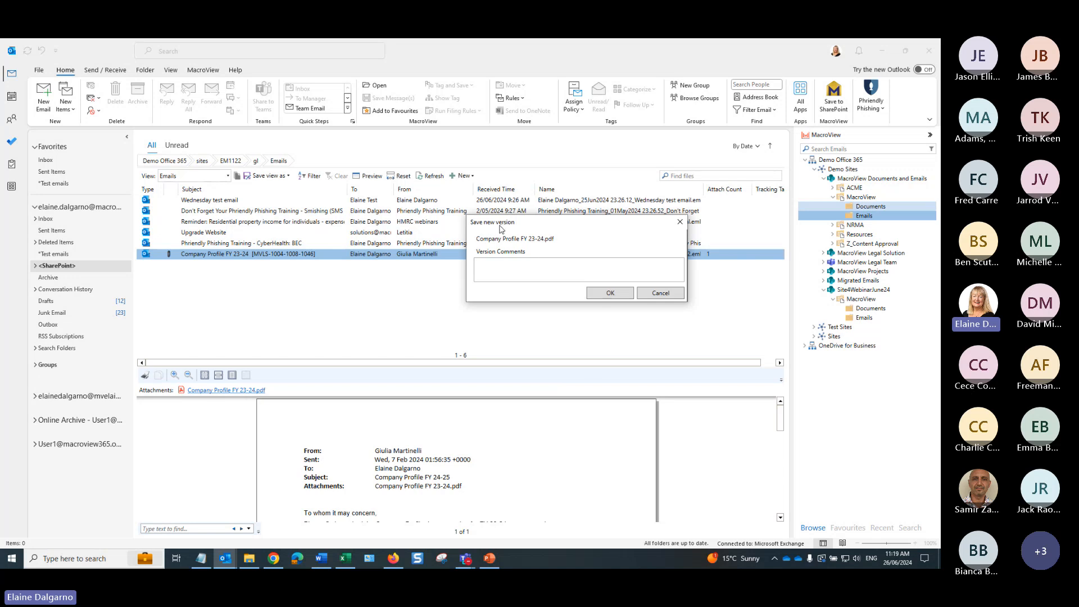
click(507, 265)
text(v2)
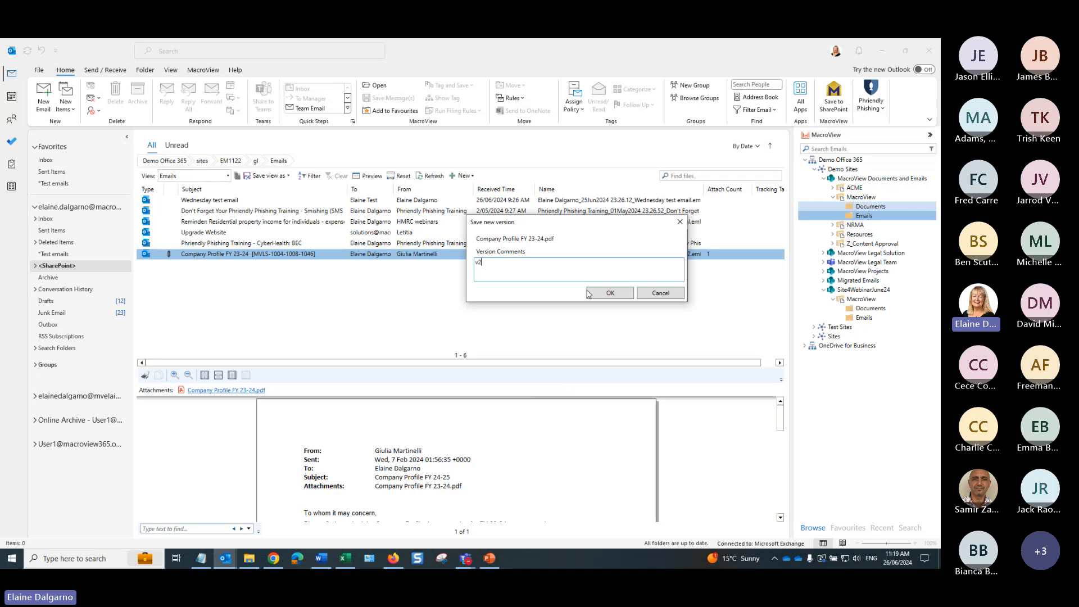
click(610, 293)
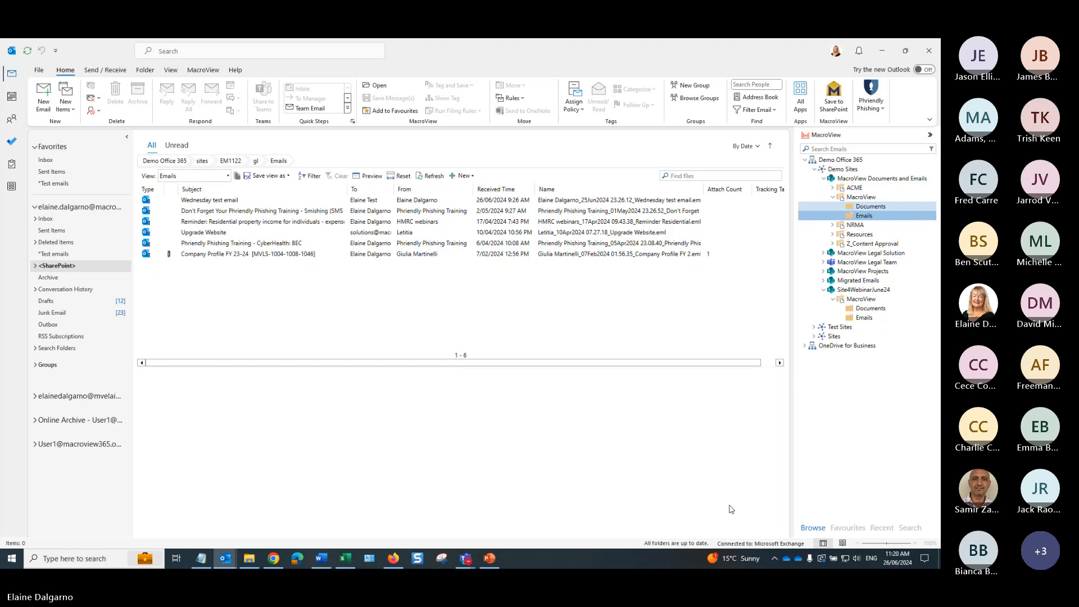
Collapse the MacroView Documents and Emails site, expand MacroView Legal Solution and MacroView Projects, and look over their matters and projects
click(822, 179)
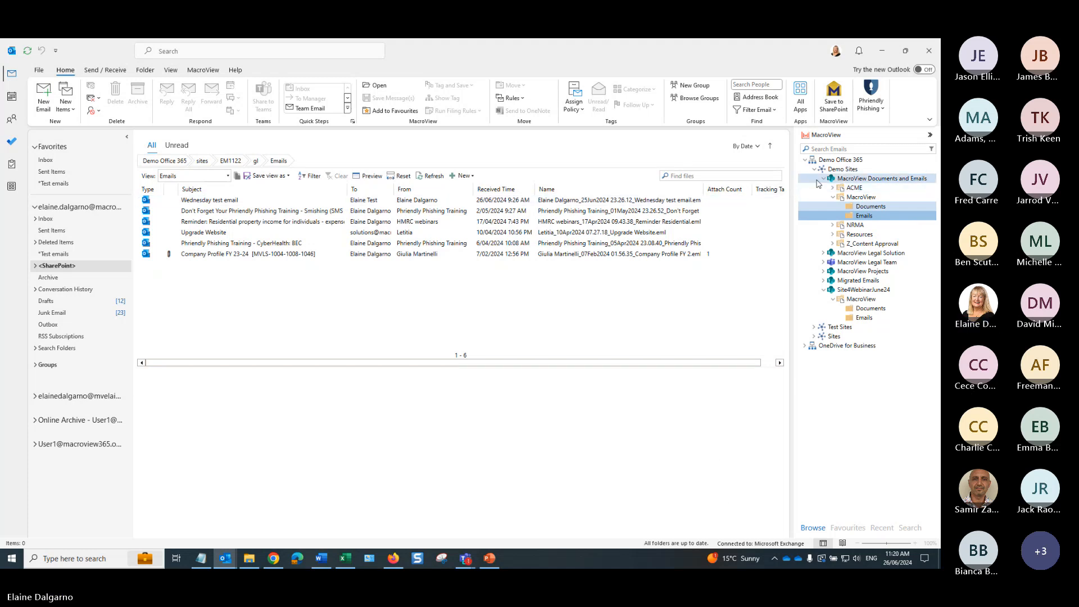
click(822, 178)
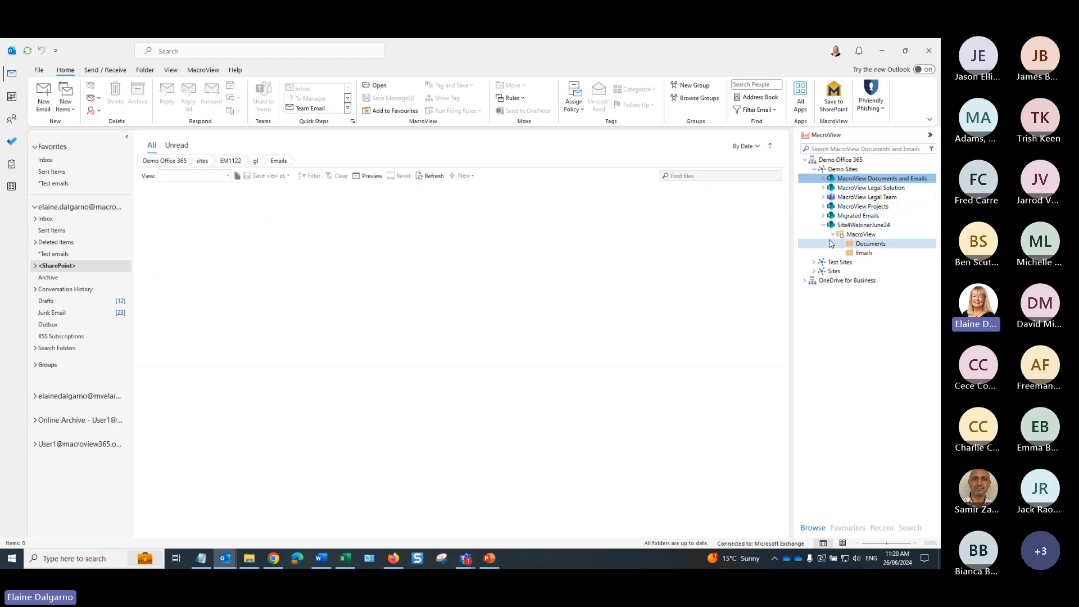
click(823, 187)
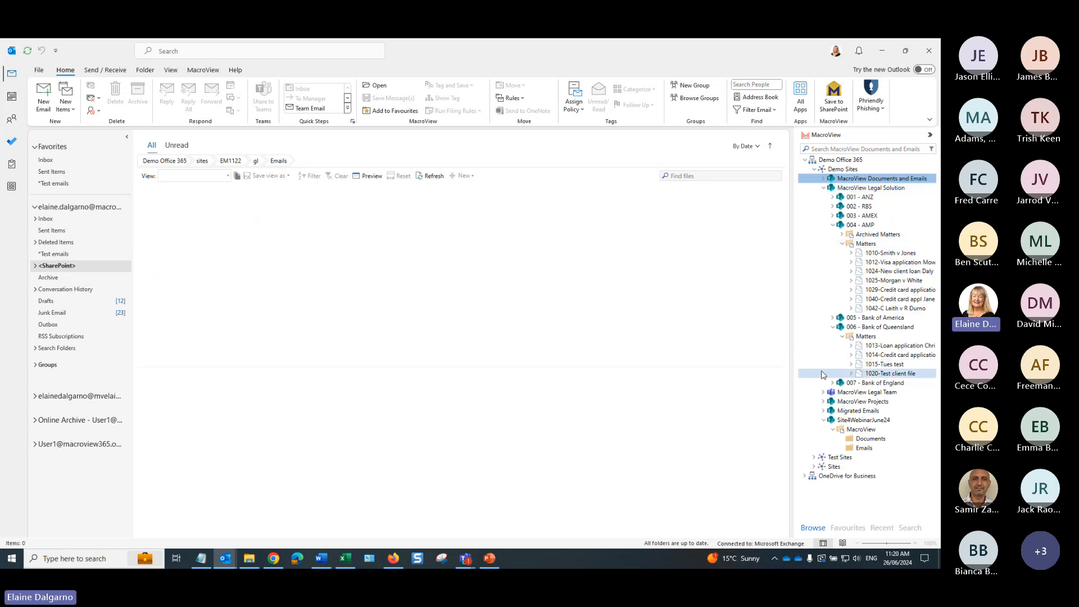
click(824, 402)
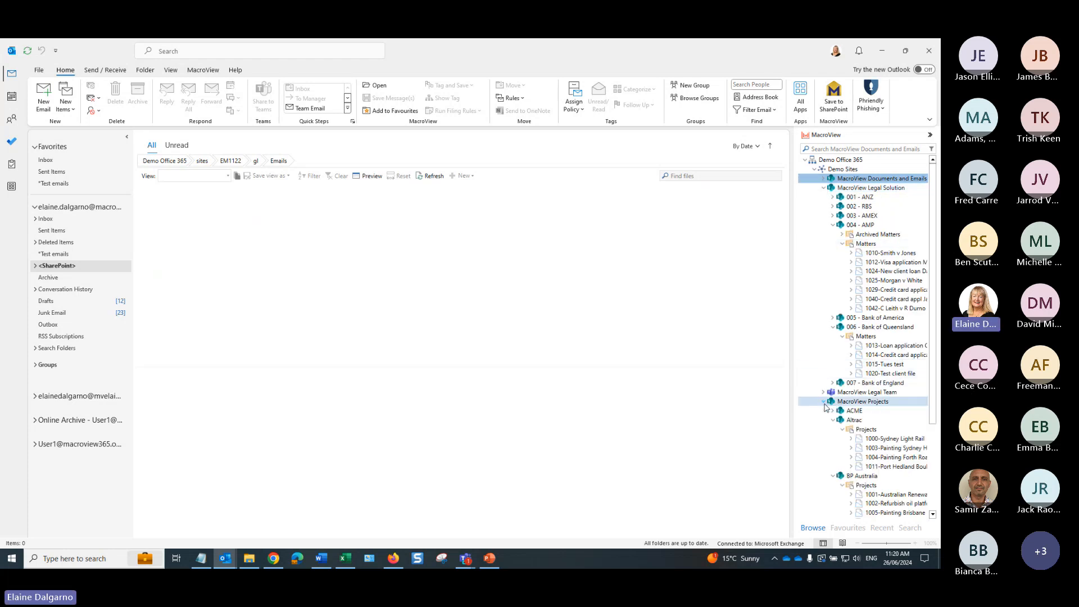
scroll(825, 407, down, 3)
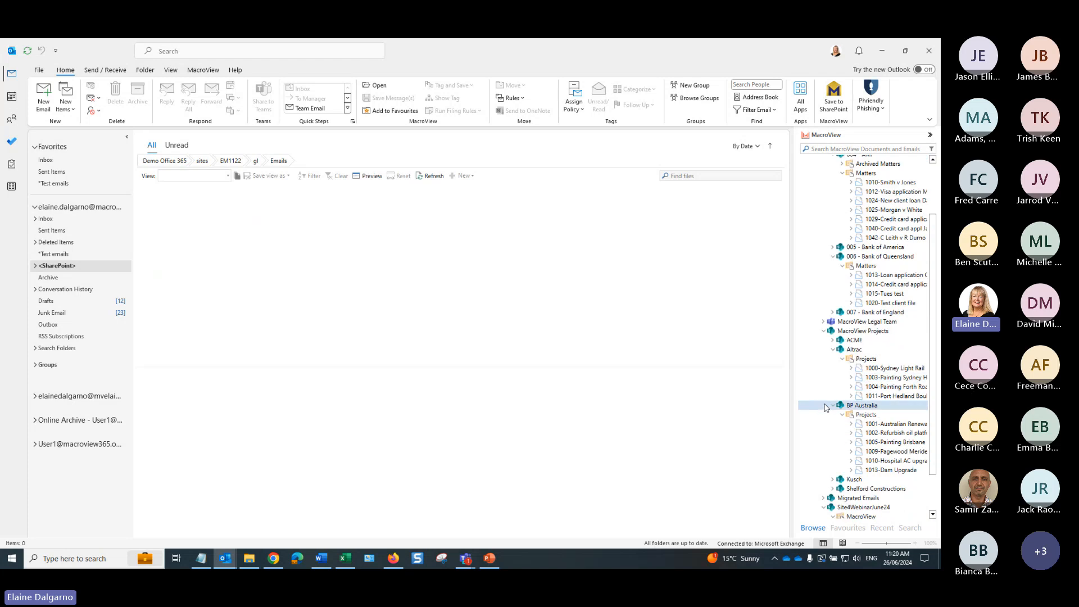
scroll(824, 407, up, 3)
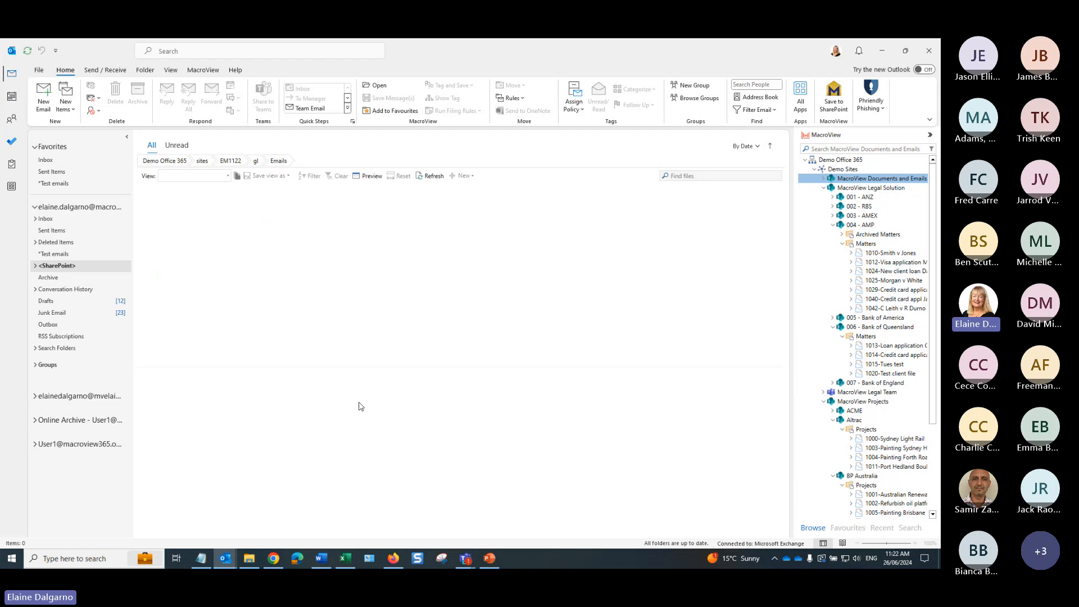
Bring up the open "Wednesday Webinar" draft message and put the cursor in its subject
click(224, 556)
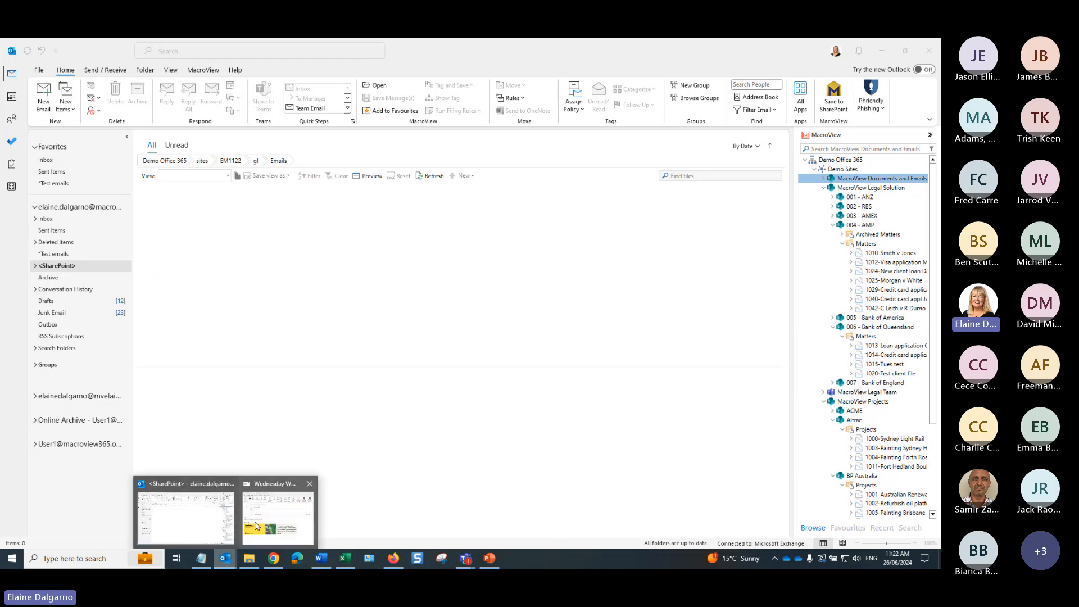
click(260, 523)
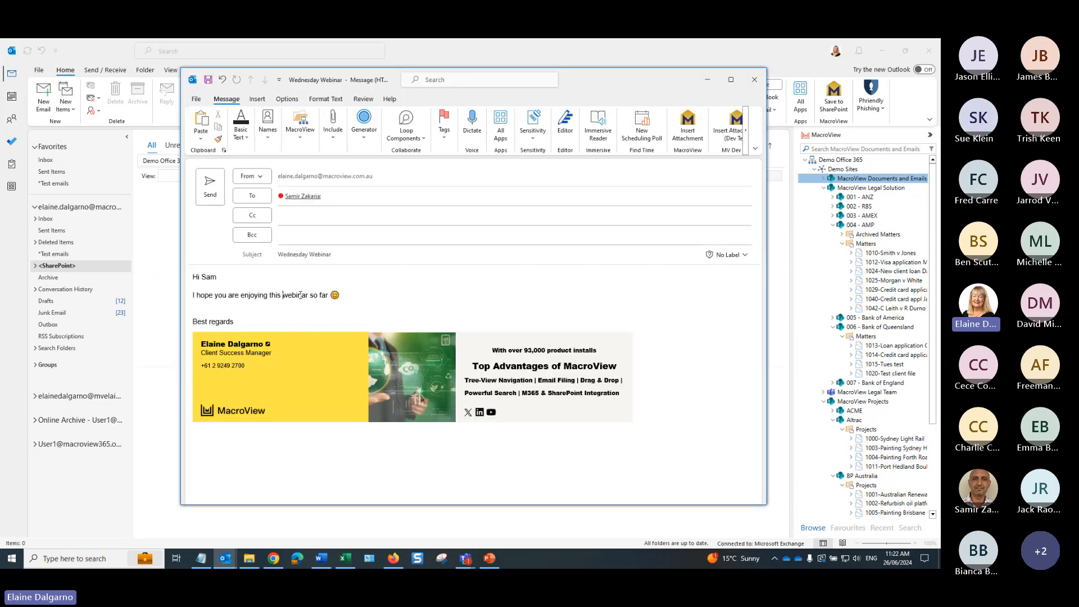
click(340, 254)
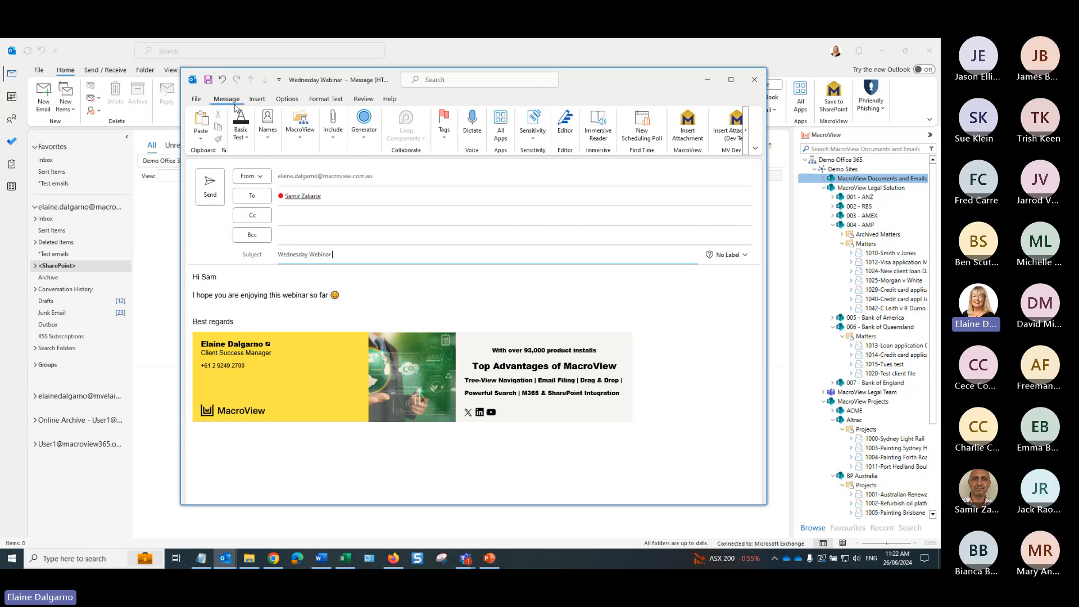
click(302, 139)
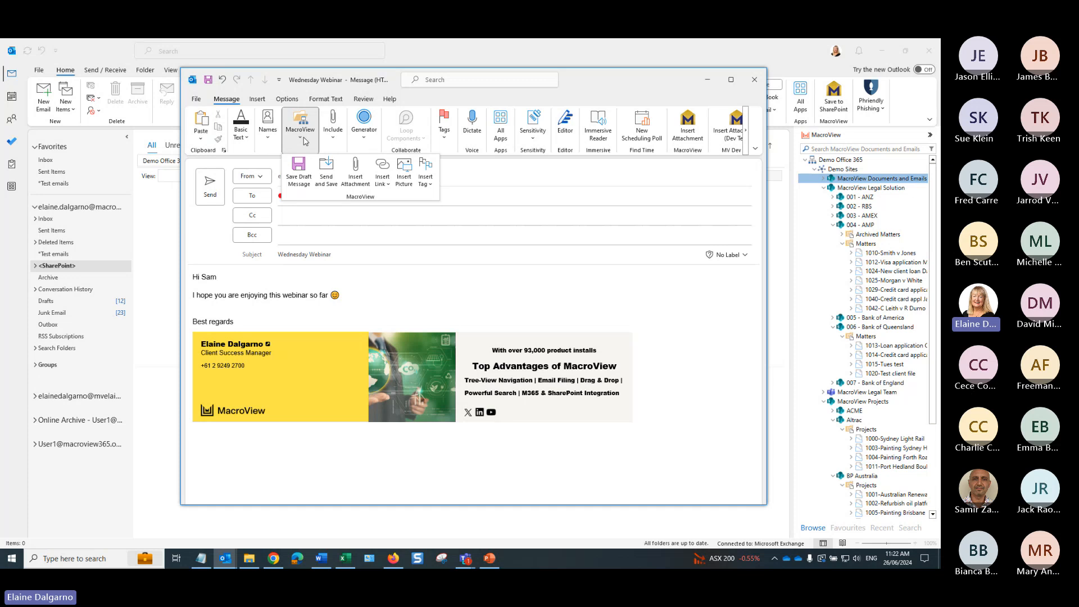
click(425, 178)
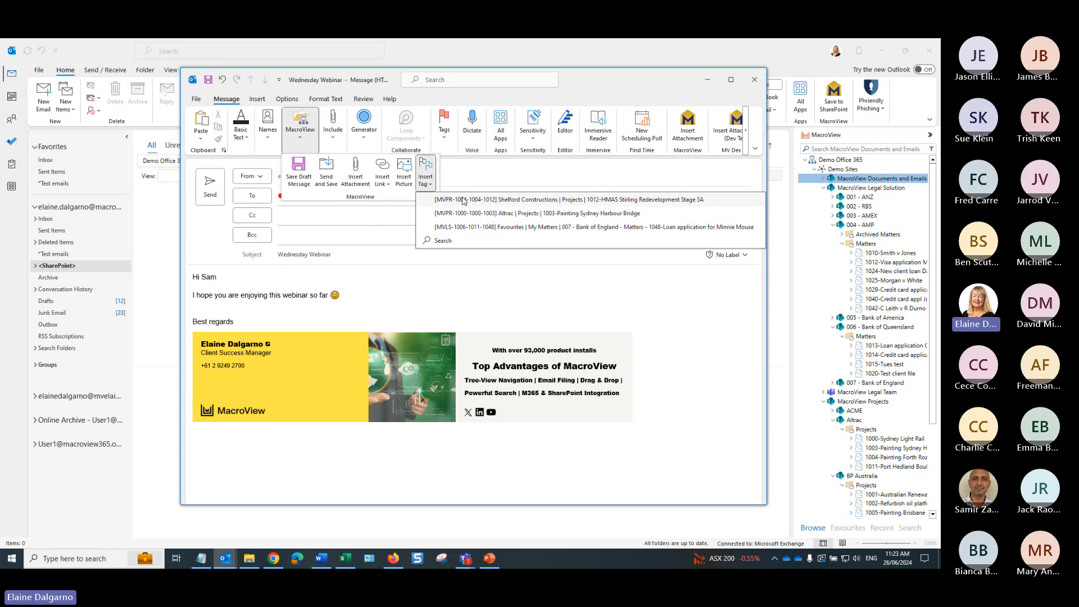
click(443, 241)
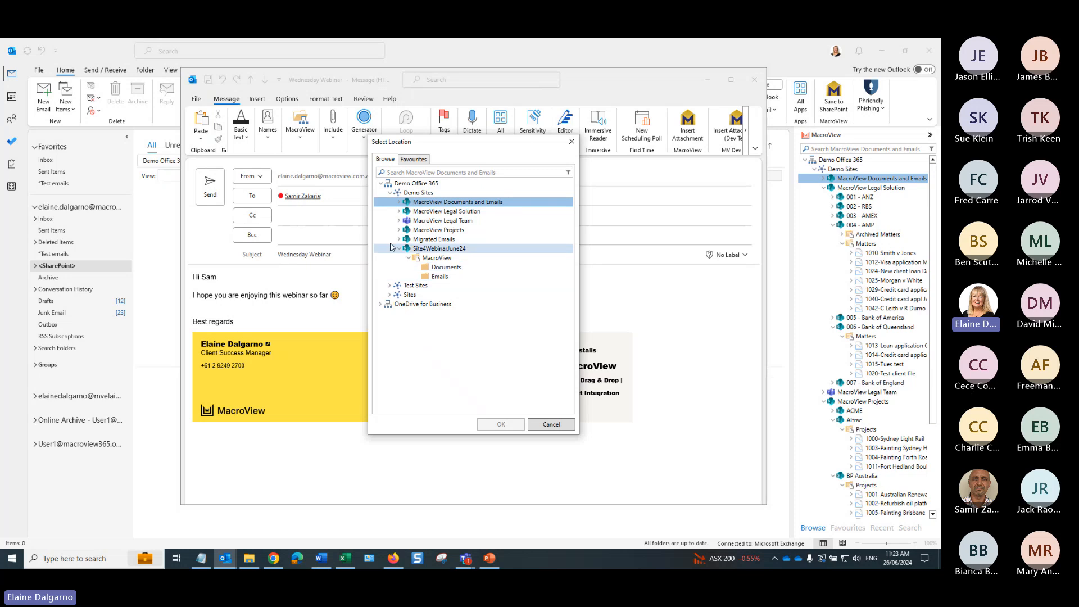
click(399, 212)
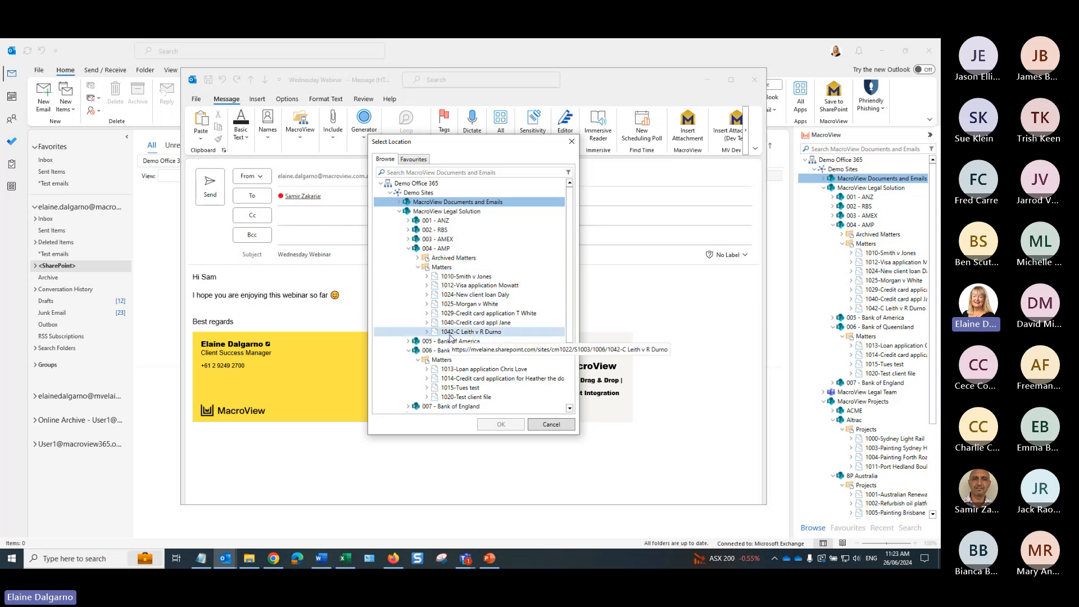
click(427, 331)
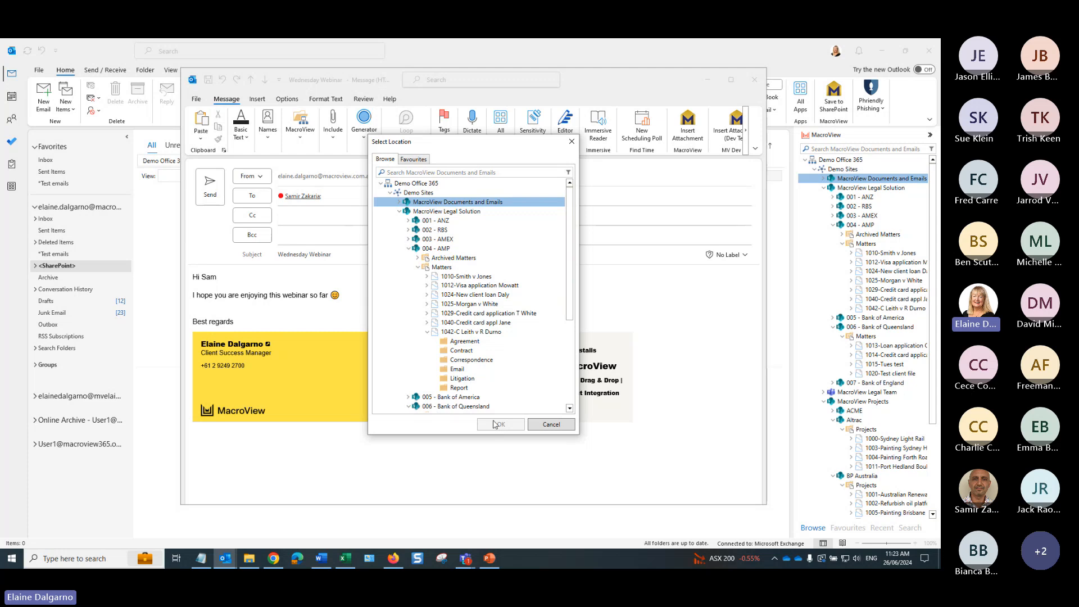
click(455, 370)
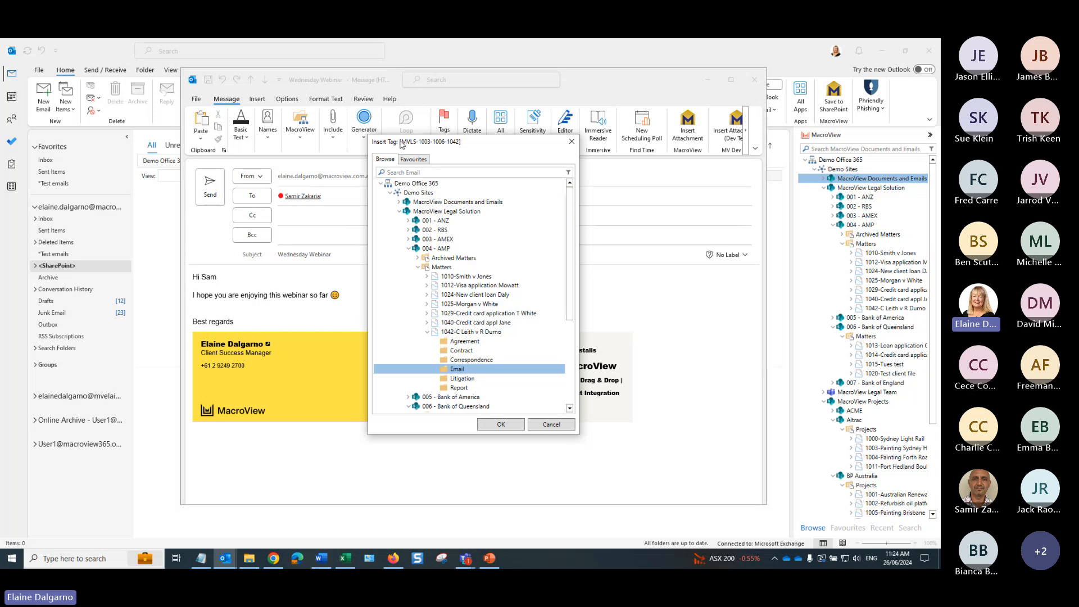
click(500, 424)
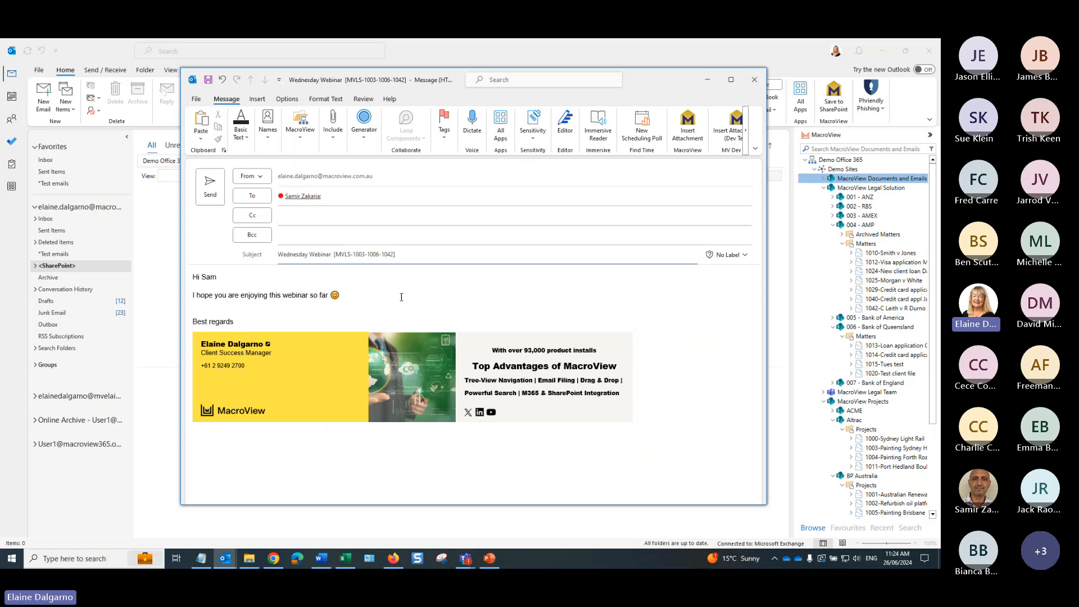
Highlight the "MVLS" and "1003" parts of the subject tag and compare them with the 004 - AMP site and its Matters library
double_click(342, 254)
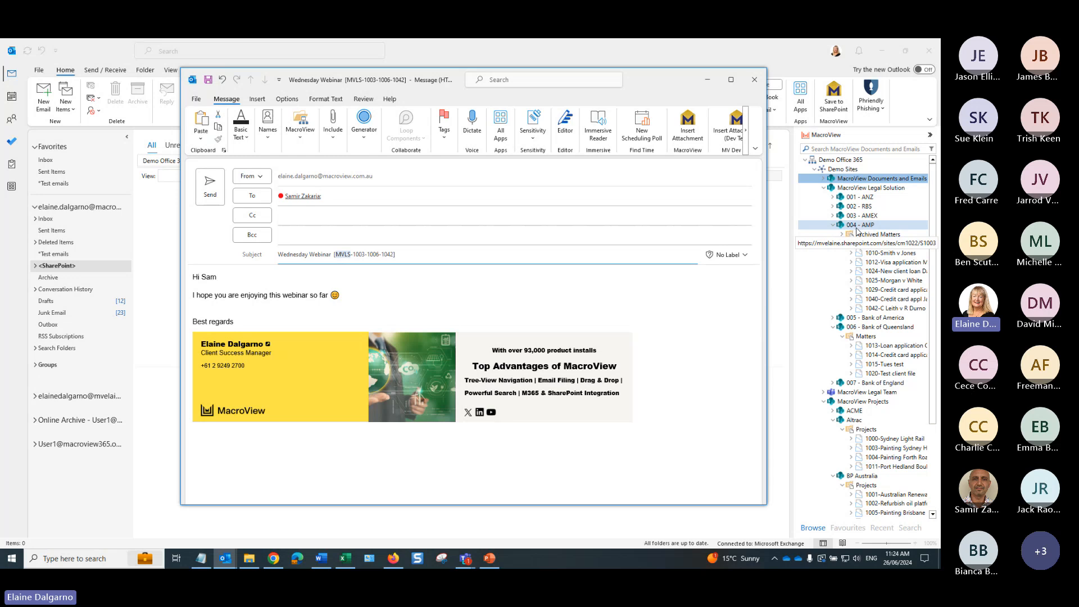
click(361, 254)
double_click(360, 255)
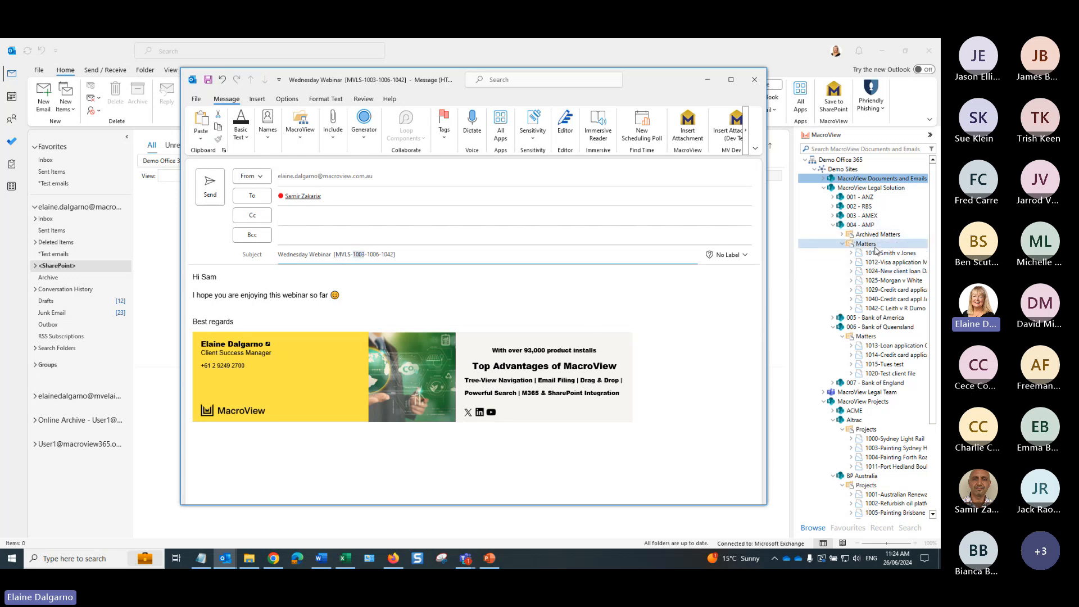
mouse_move(875, 249)
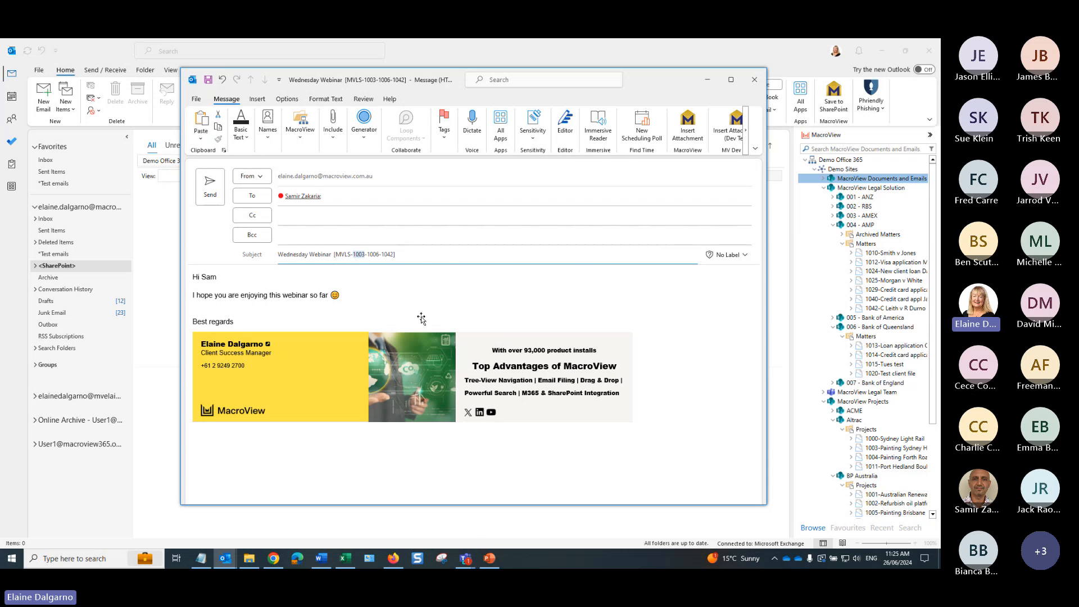
Send the tagged "Wednesday Webinar" email and view its sent copy in Sent Items
click(209, 187)
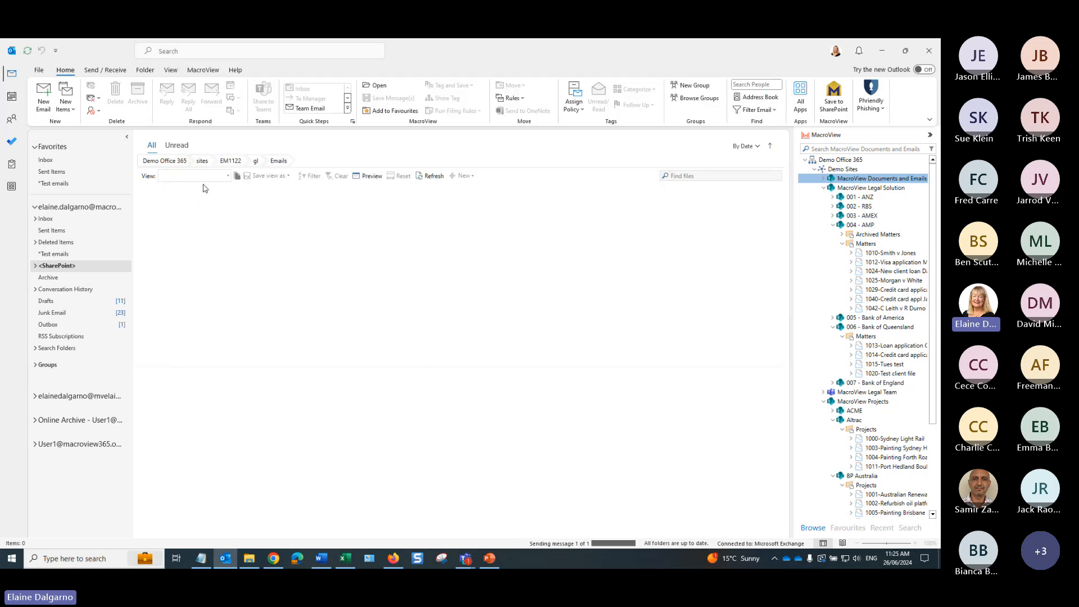
click(53, 172)
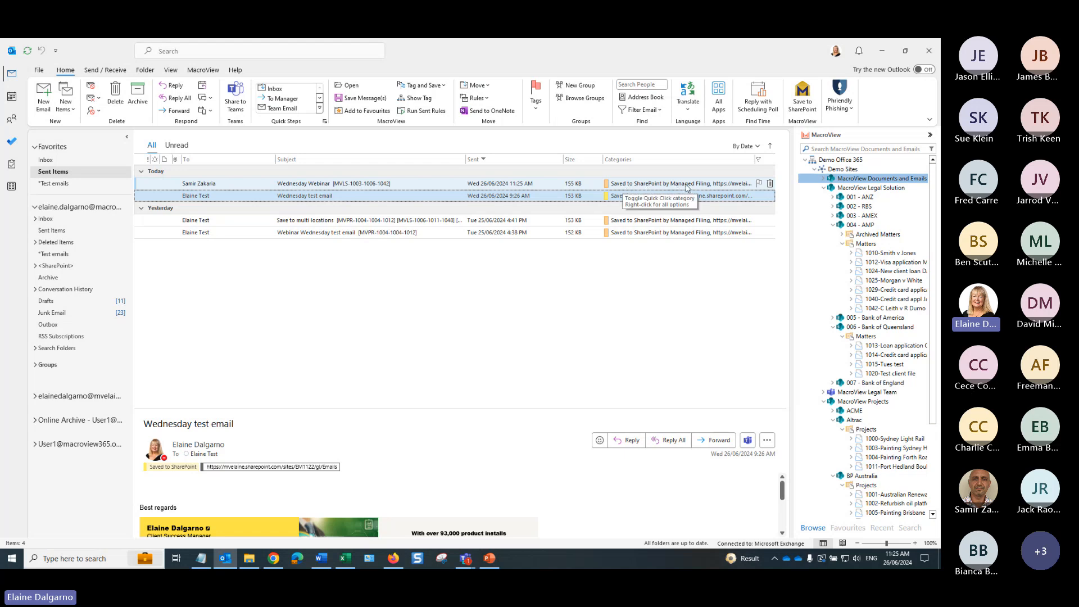
click(542, 184)
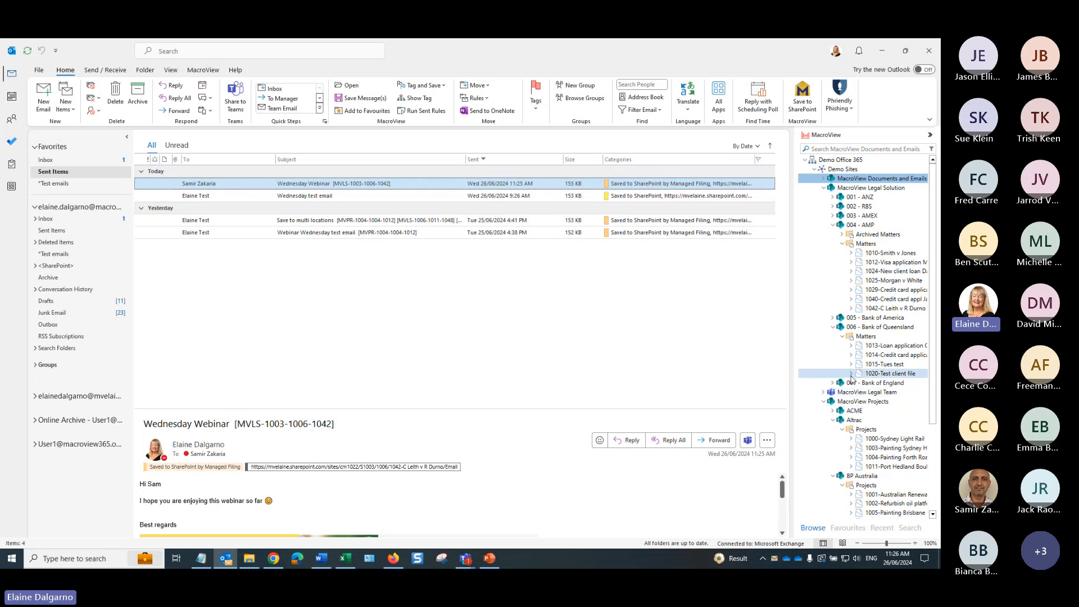
Show the Email folder of matter 1042 under 004 - AMP and preview the filed "Wednesday Webinar" email and its reply
click(851, 309)
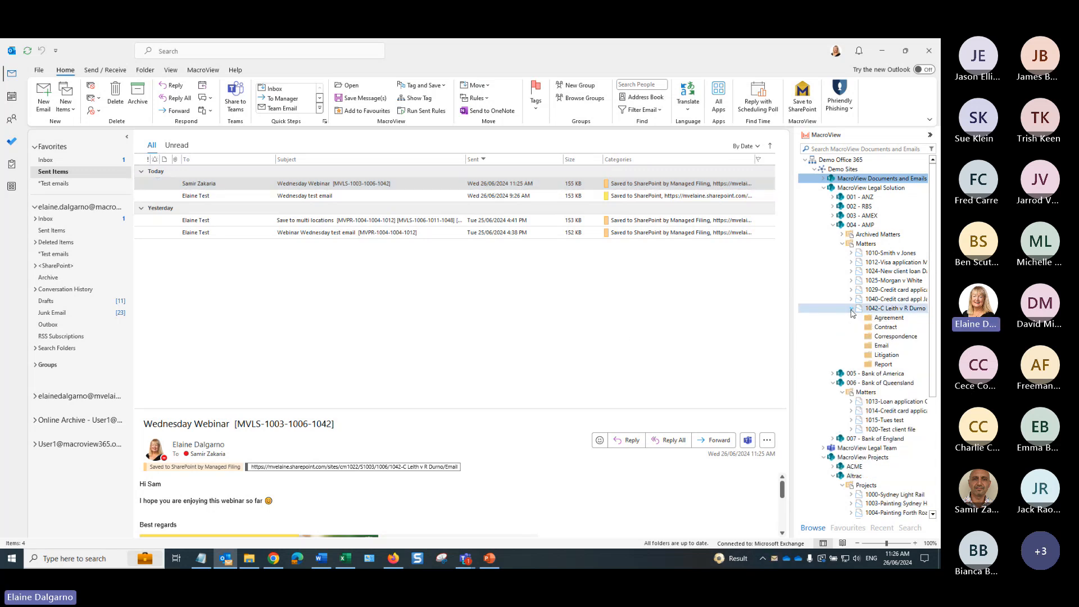
click(872, 346)
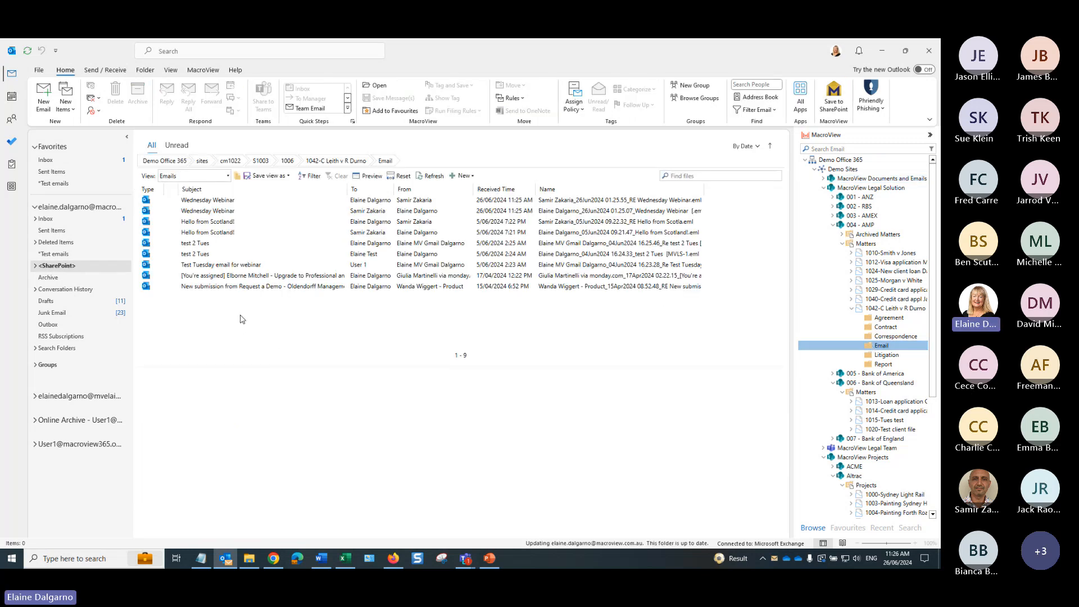
click(329, 212)
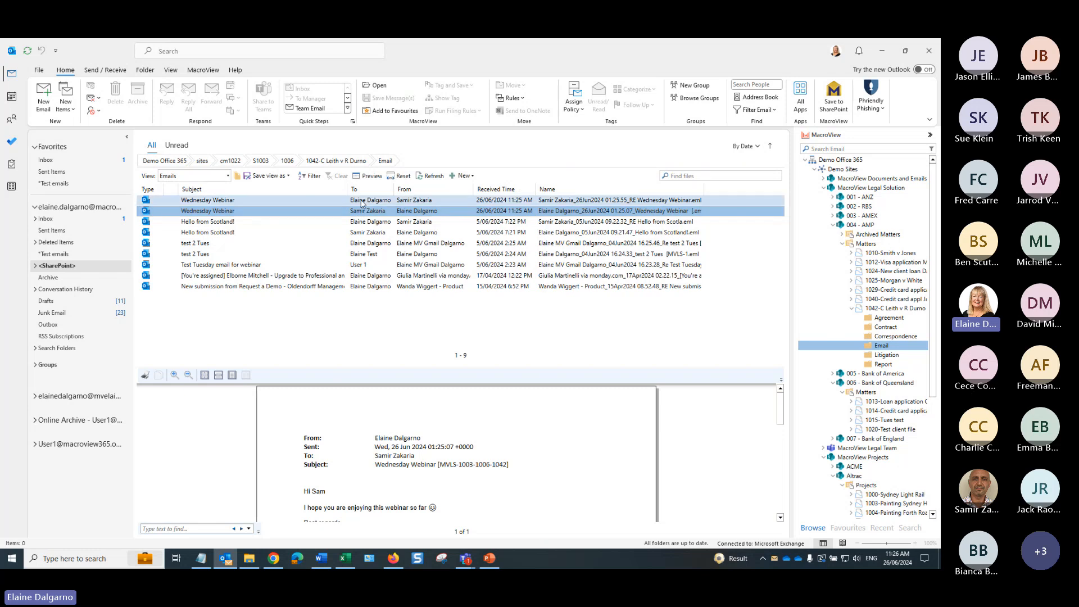
click(361, 201)
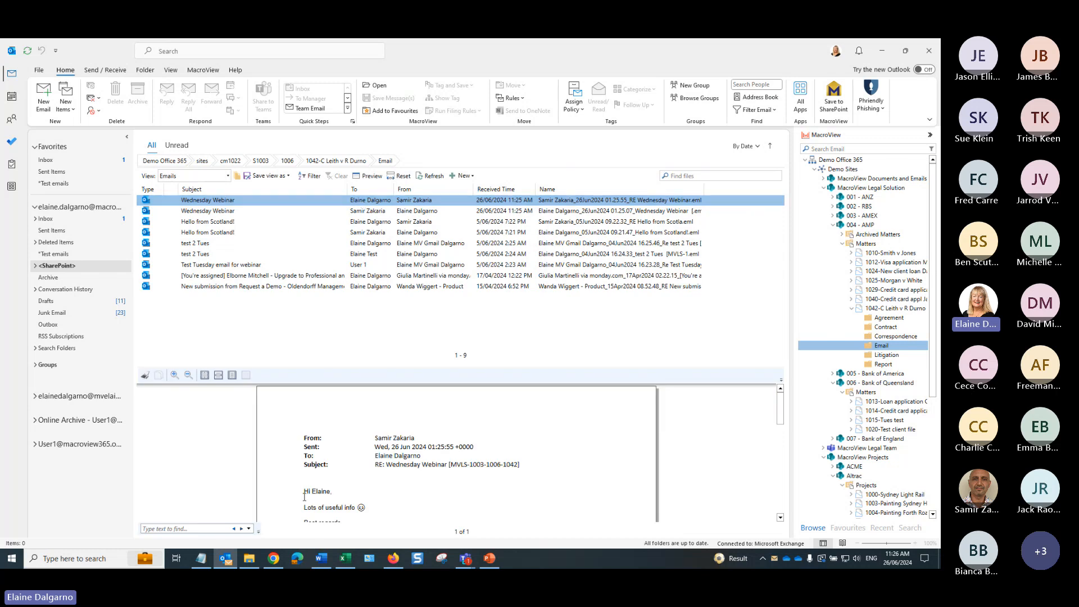
drag(303, 487, 354, 516)
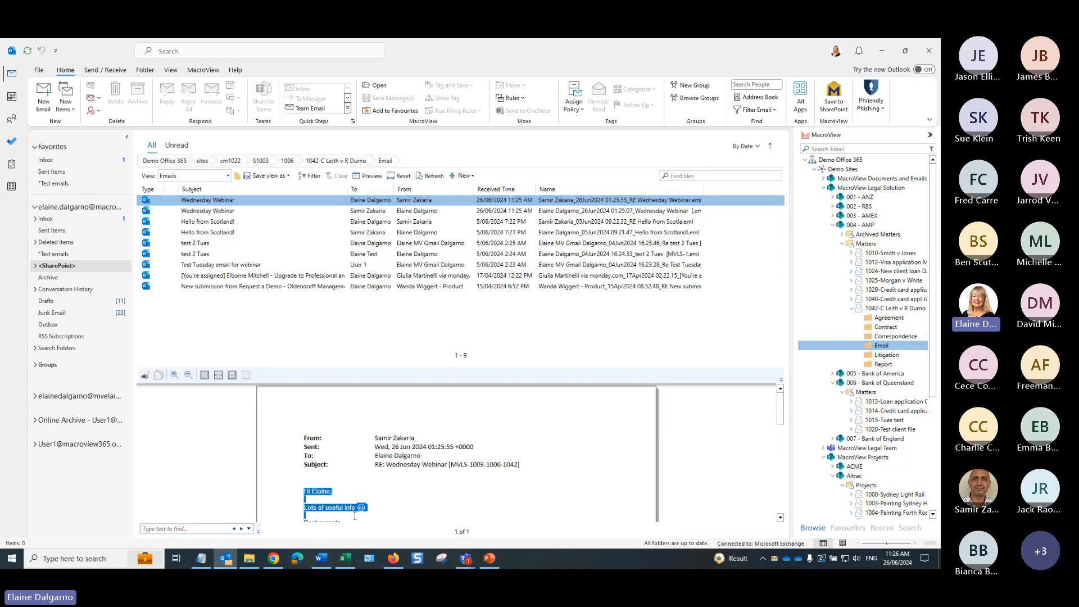
click(328, 495)
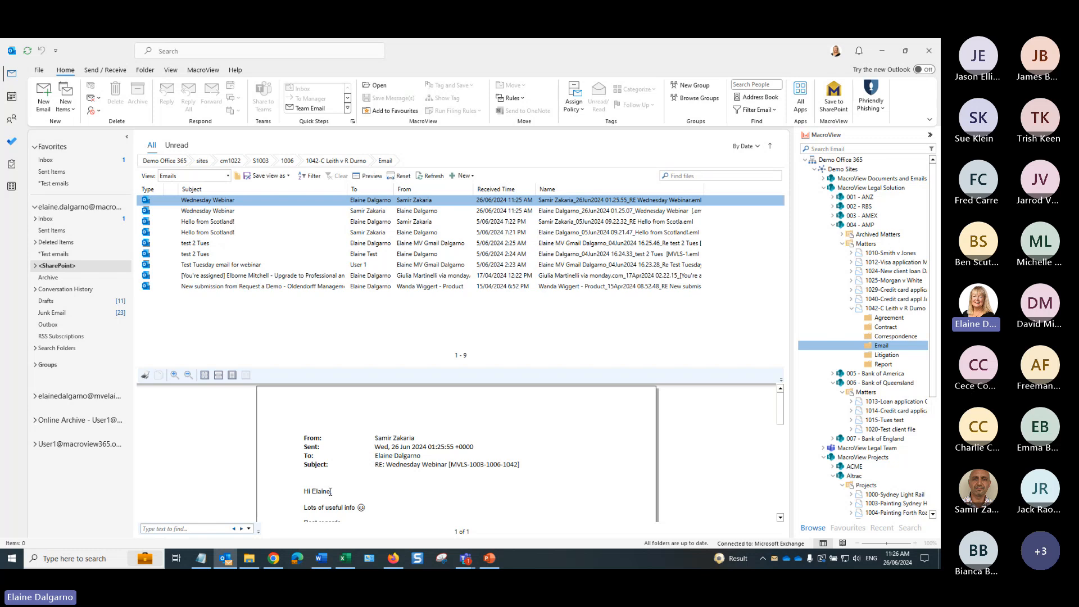
View the "RE: Wednesday Webinar" reply in the Inbox
click(50, 161)
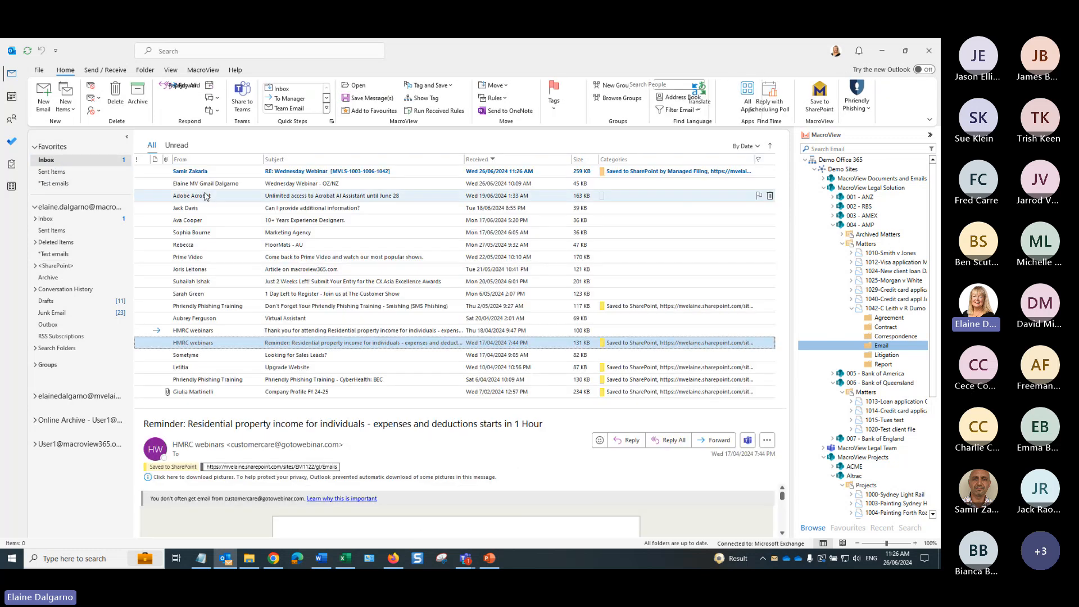
click(196, 172)
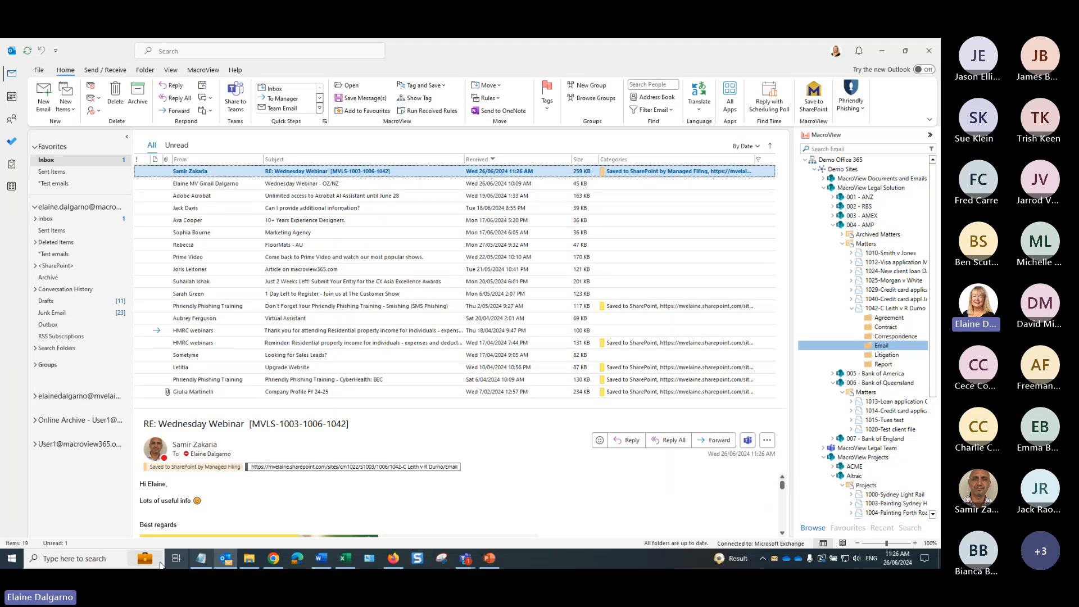
Delete the "RE: Wednesday Webinar" reply from the Inbox
click(157, 488)
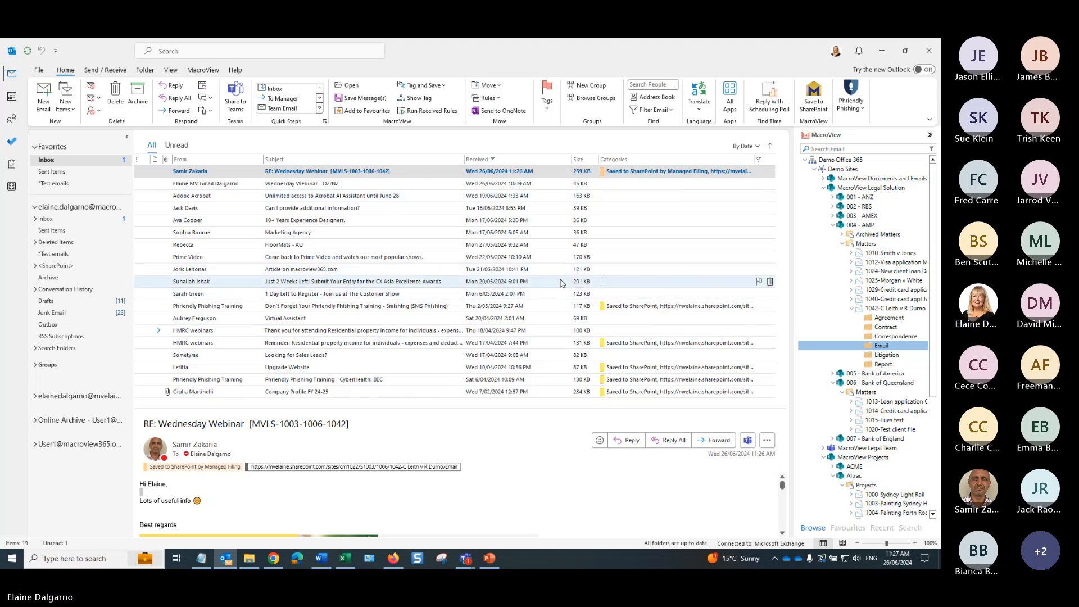
click(331, 172)
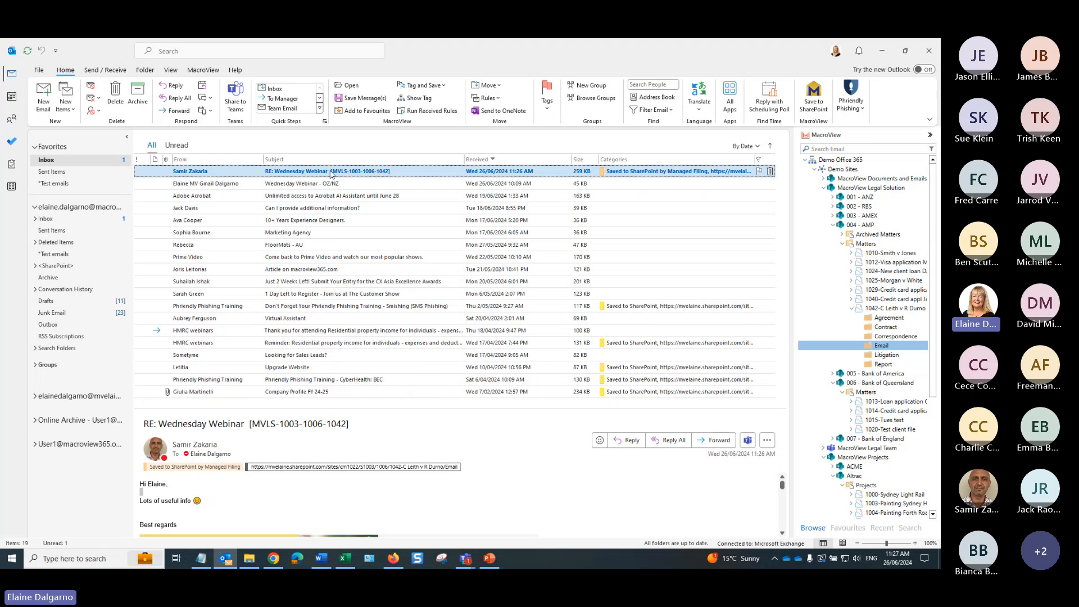
key(Delete)
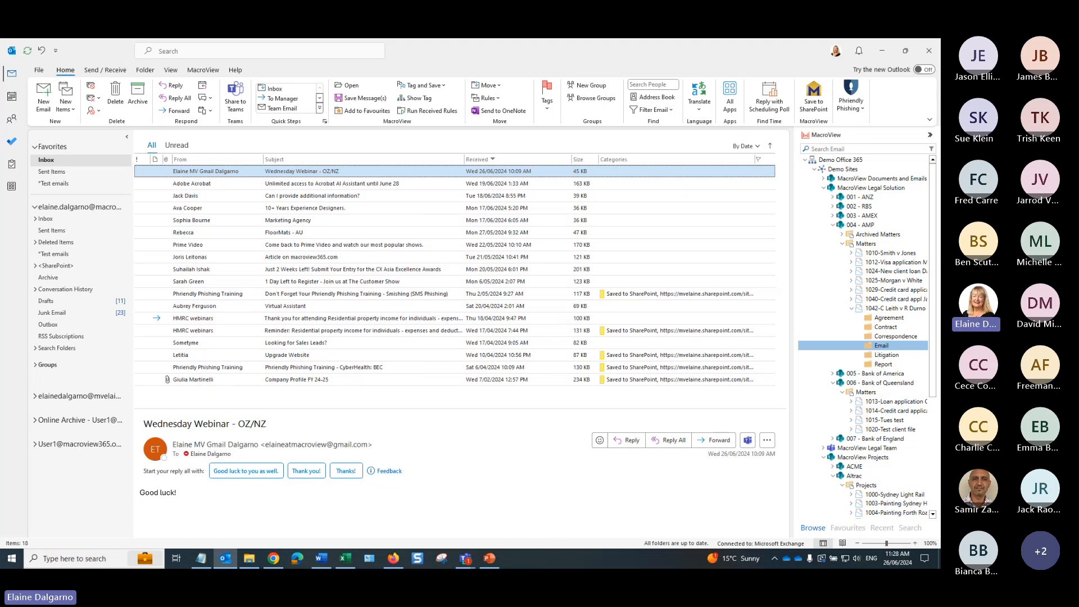
Show the managed filing tag of the "Re: Webinar Wednesday test email" reply in the Inbox
key(alt+Tab)
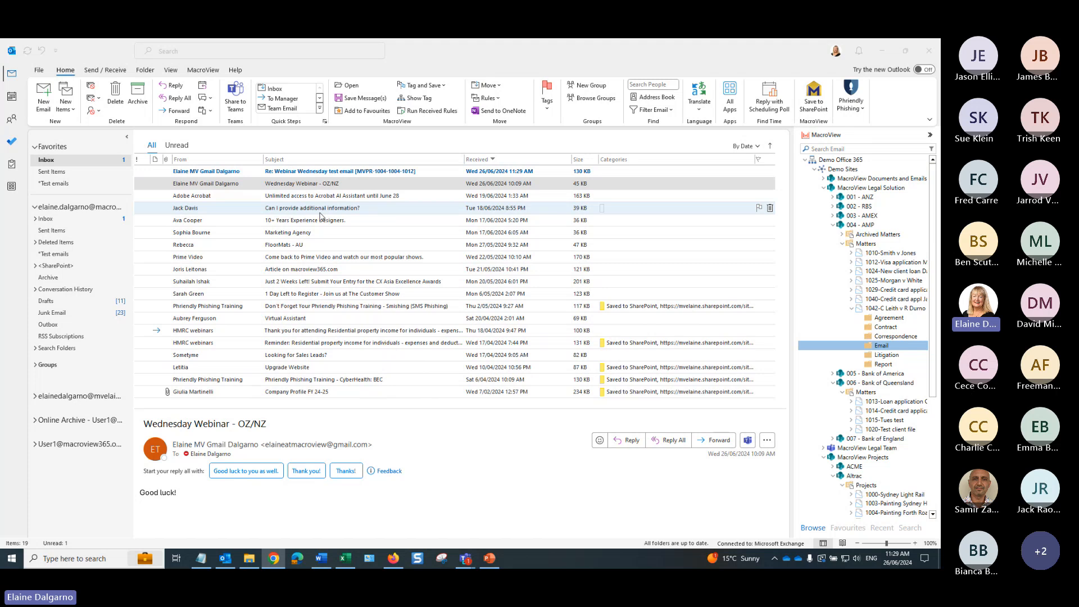
click(372, 173)
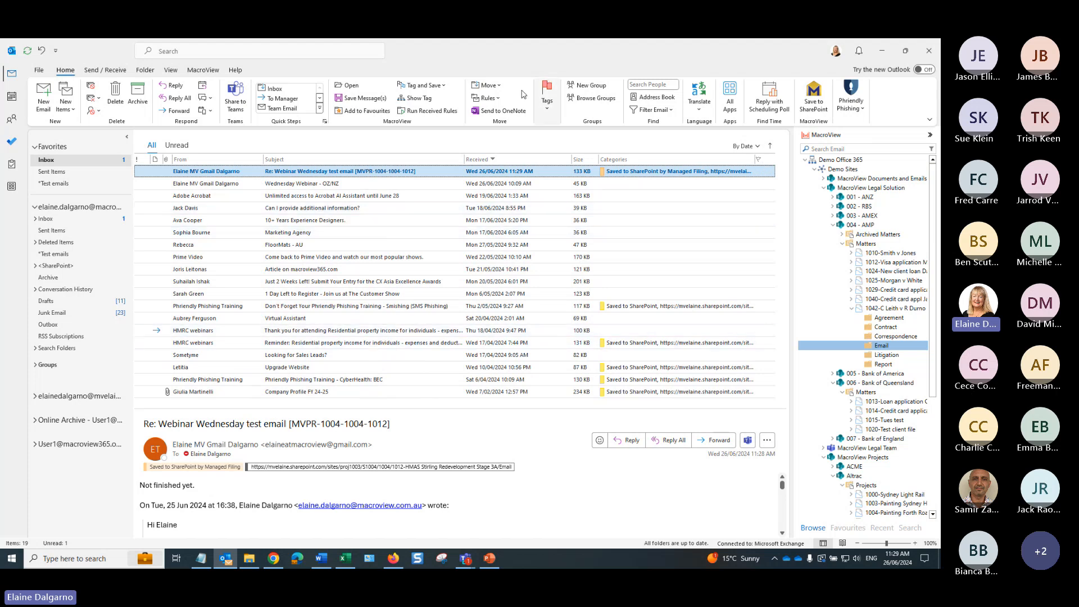
click(417, 101)
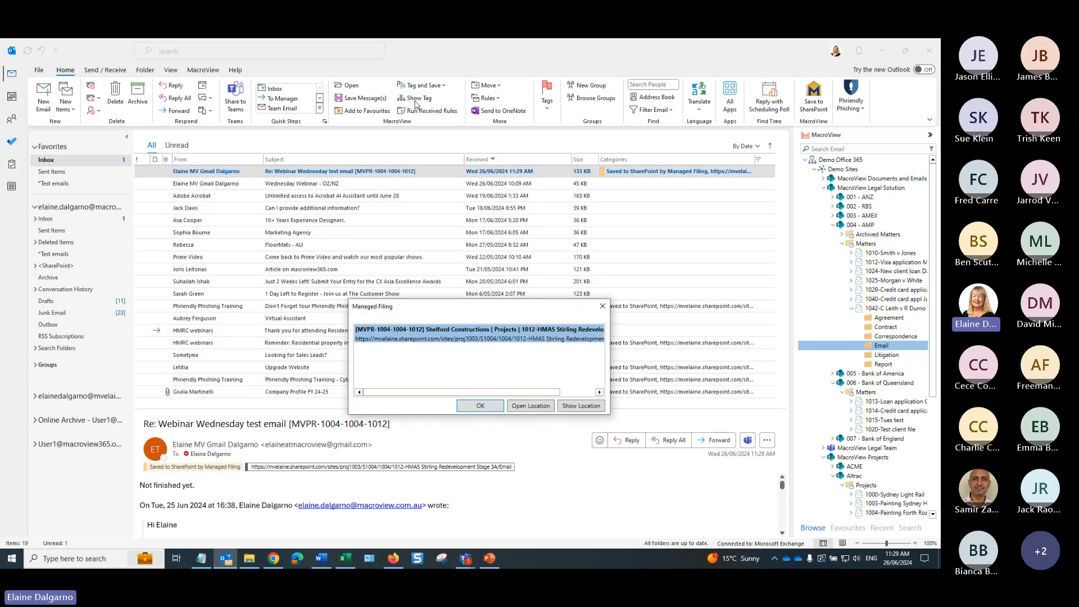
drag(440, 309, 392, 205)
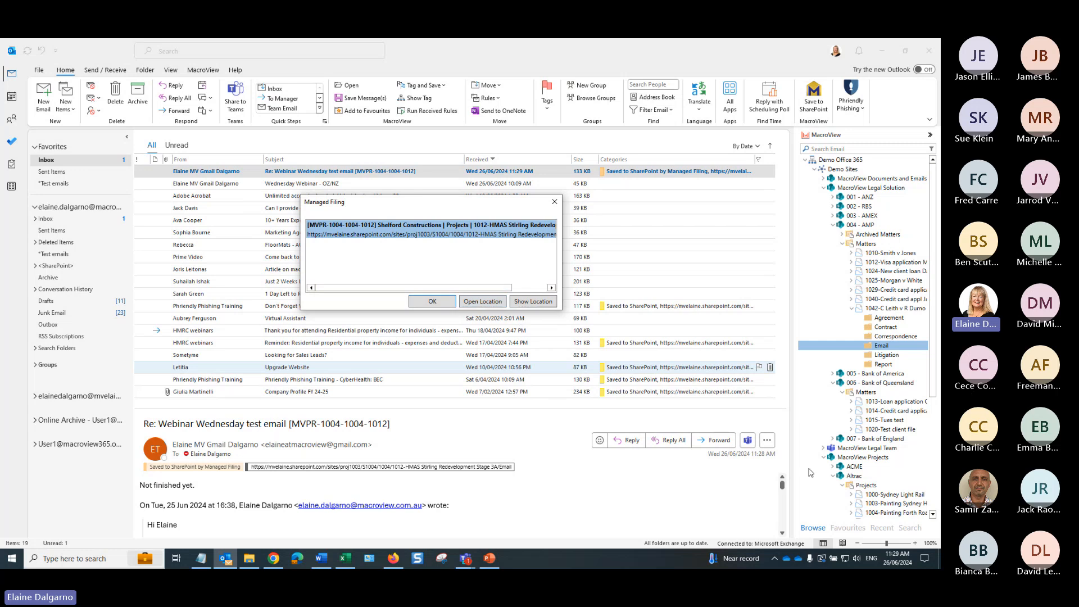
Open the tagged Email folder of 1012-HMAS Stirling Redevelopment Stage 3A and preview the newest filed "Webinar Wednesday test email"
click(483, 302)
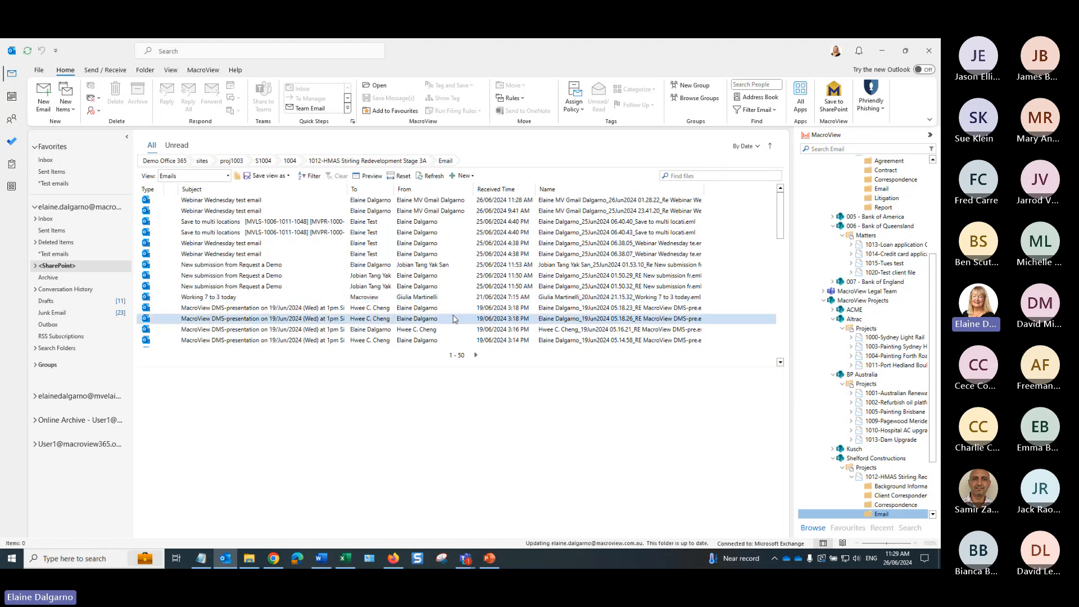
click(267, 202)
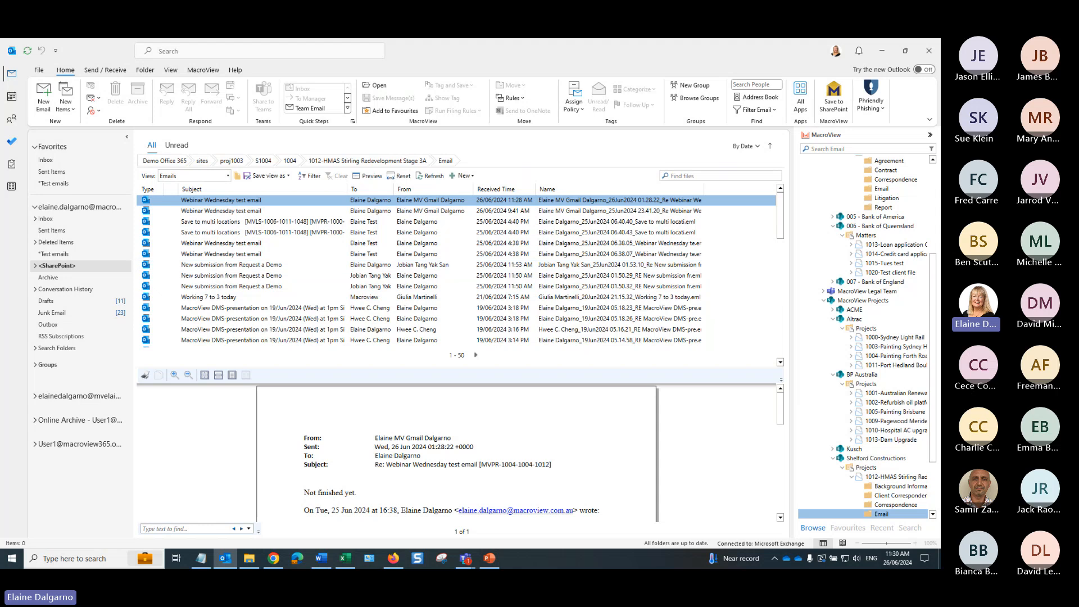
key(alt+Tab)
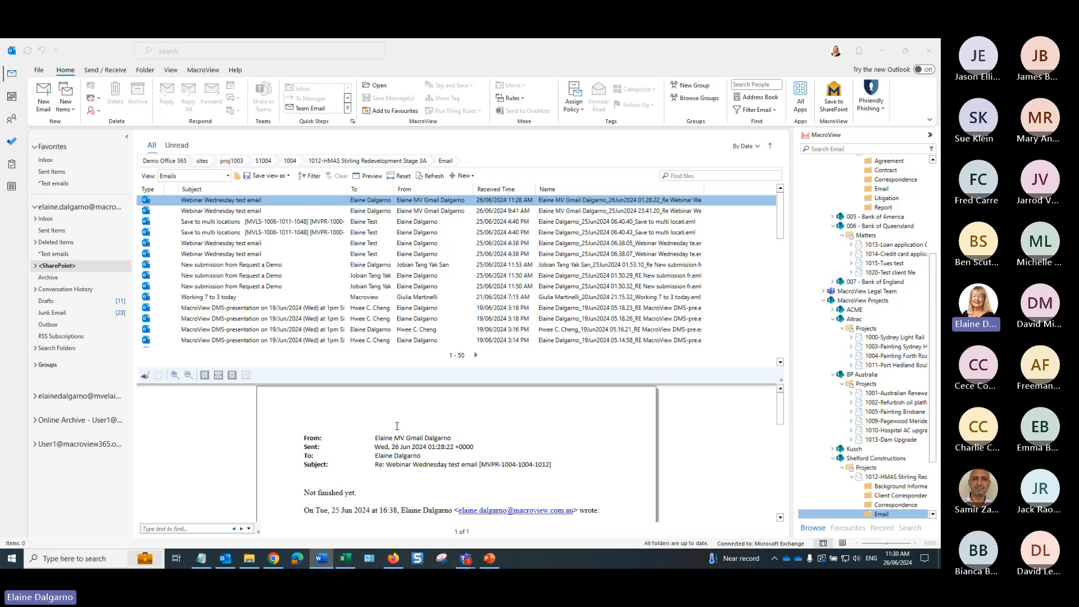
Create a new email addressed to the test contact with the subject "Will this email save?"
click(48, 113)
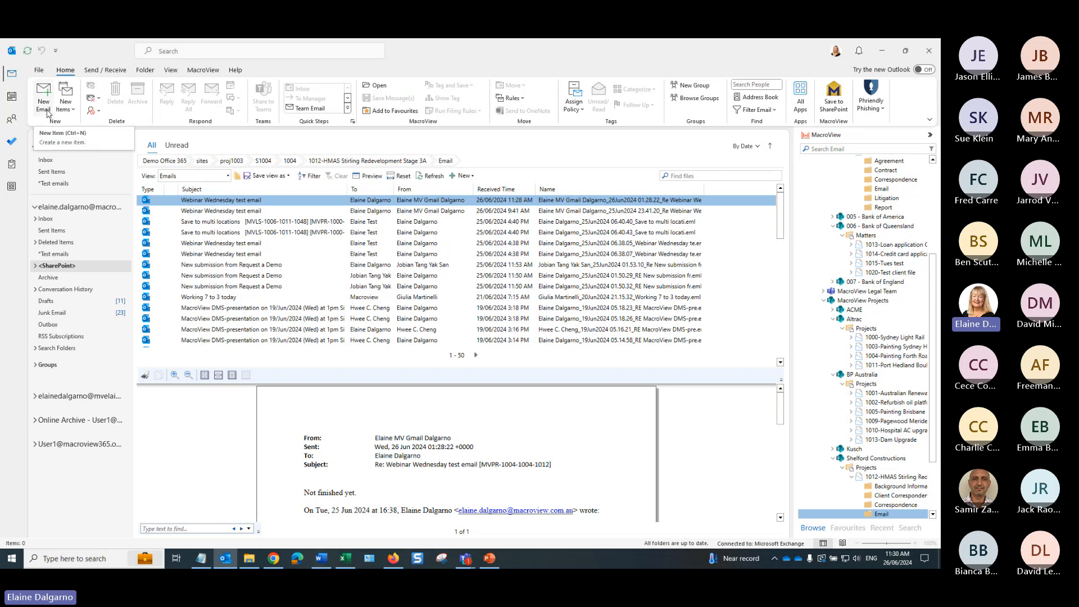
click(48, 113)
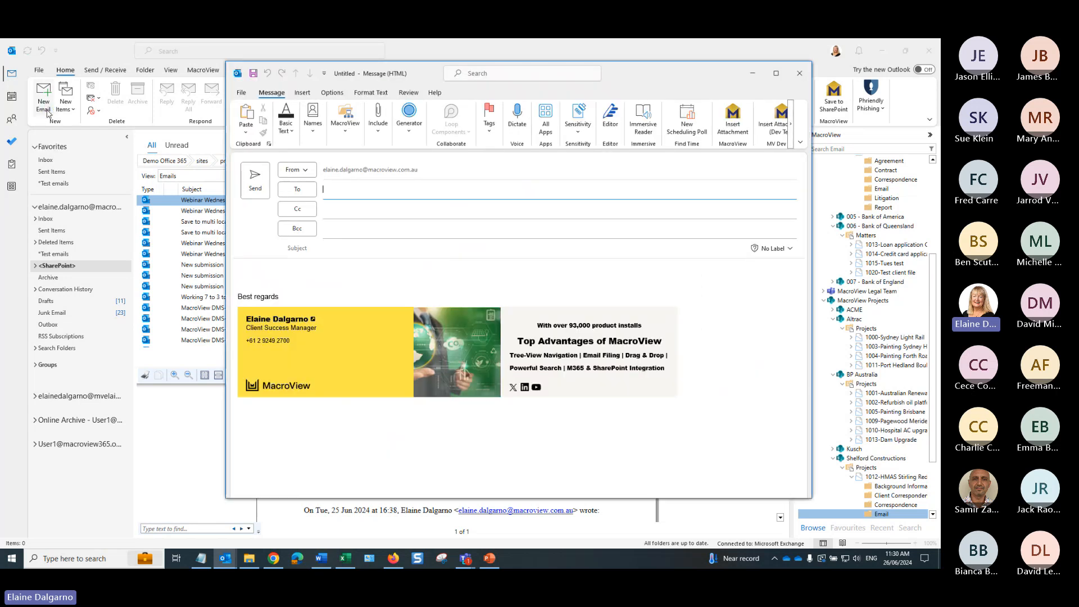
text(elaine)
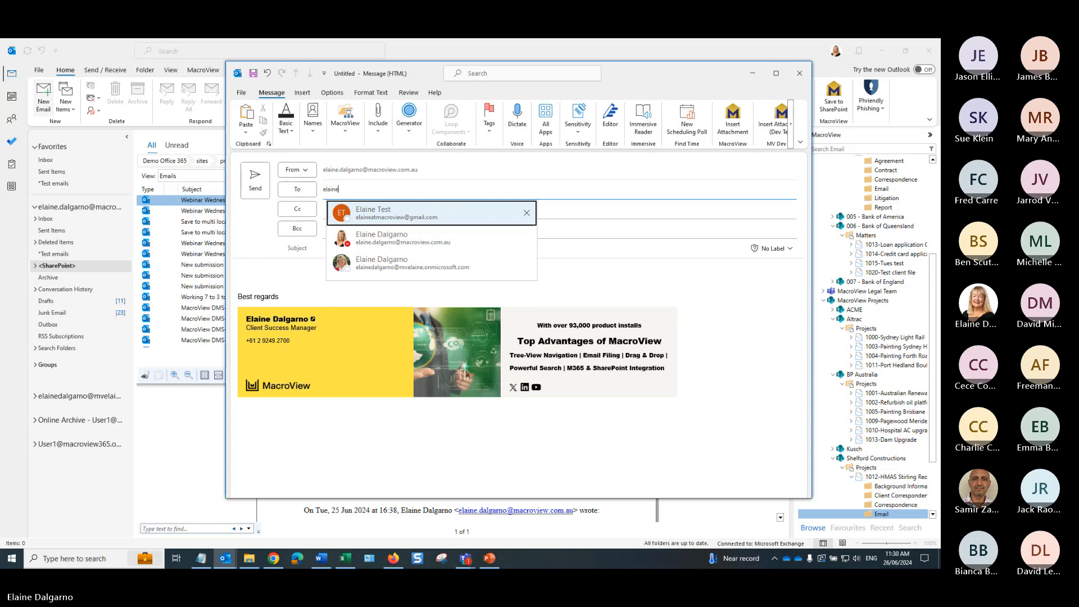
key(Return)
key(Tab)
key(Tab)
key(Tab)
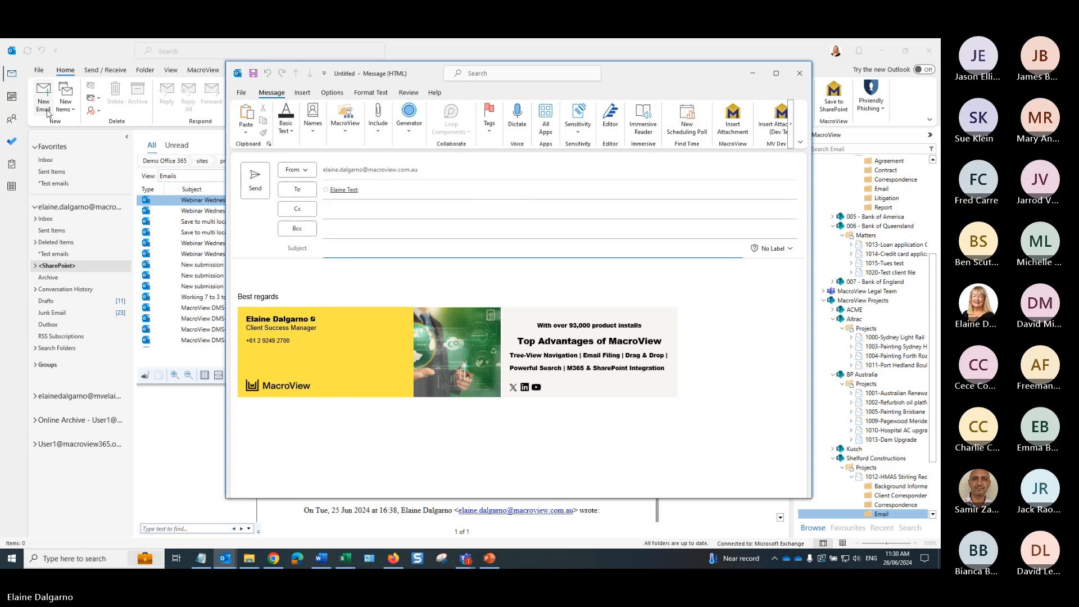
text(Will this email save?)
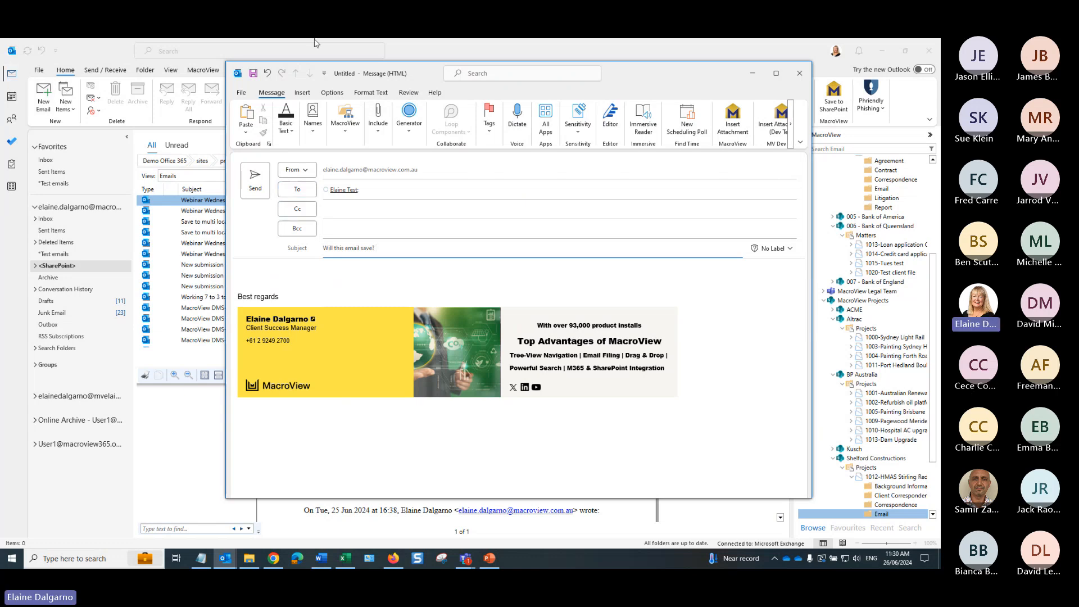
click(349, 134)
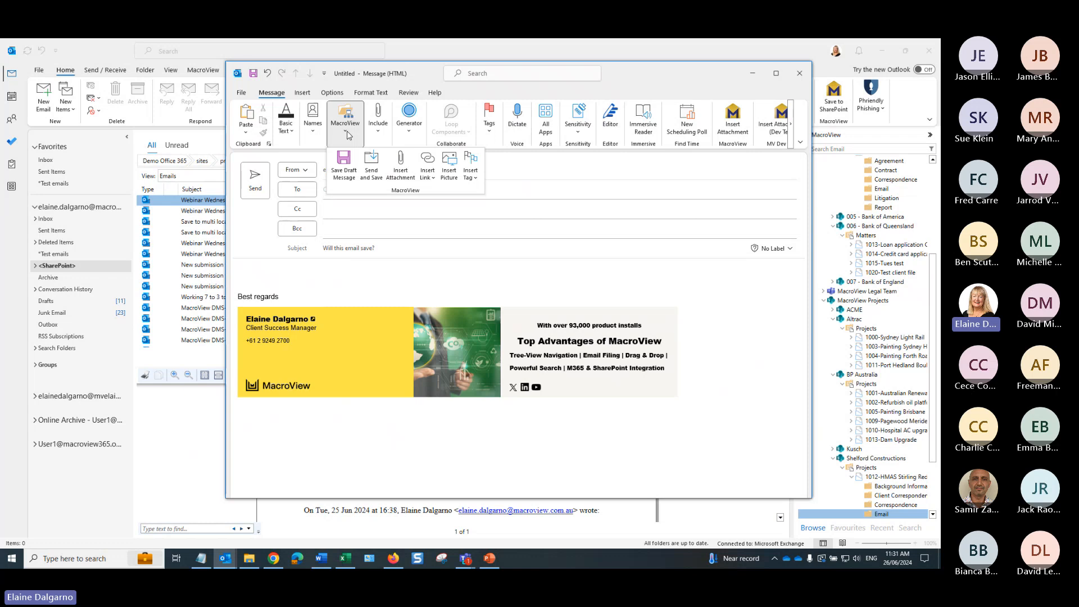
click(471, 174)
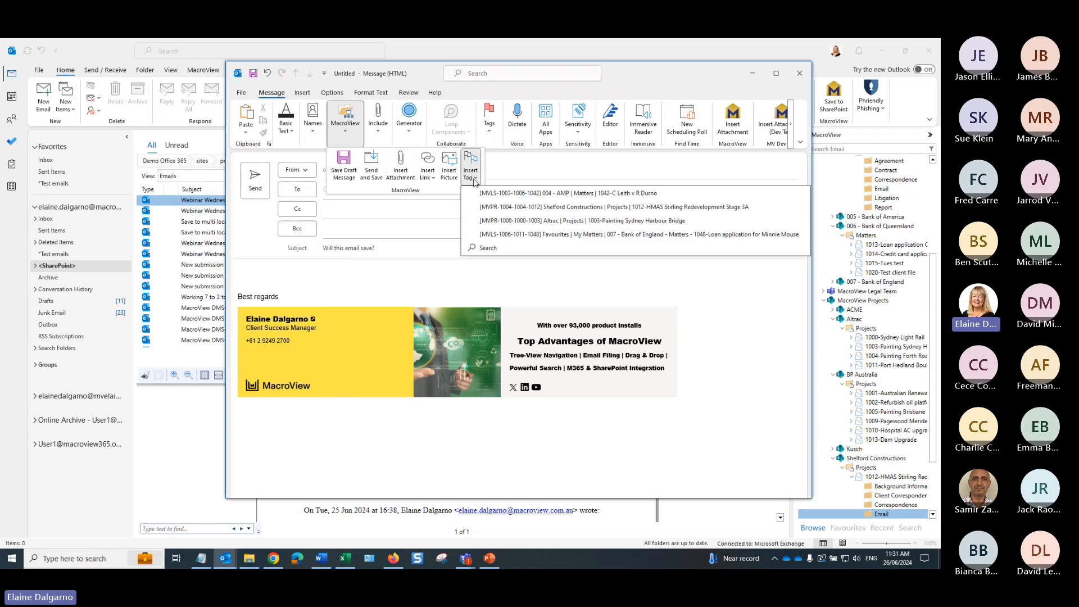
click(488, 249)
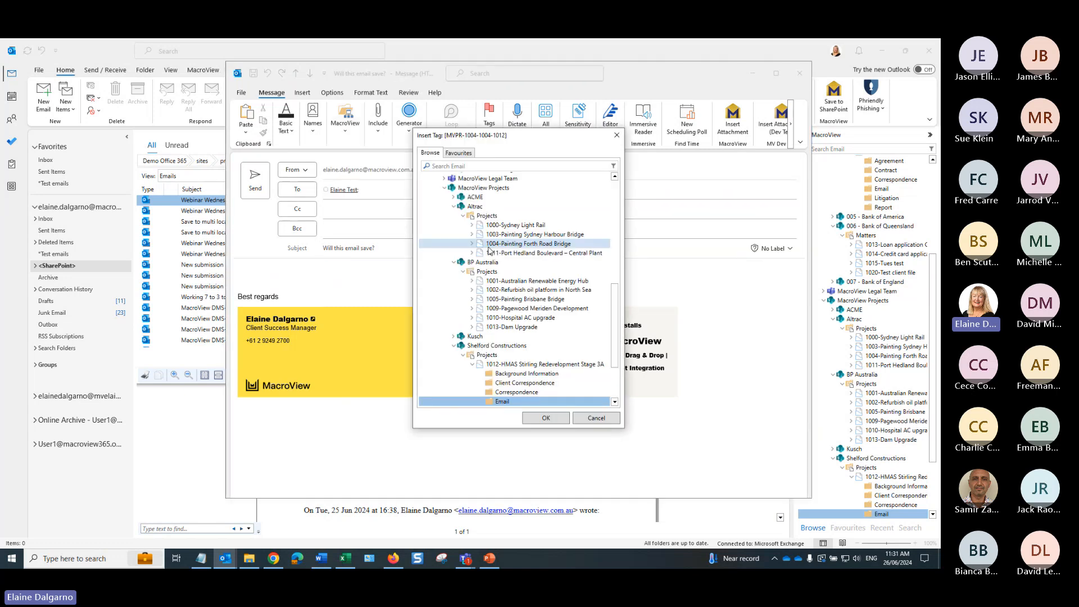
click(453, 197)
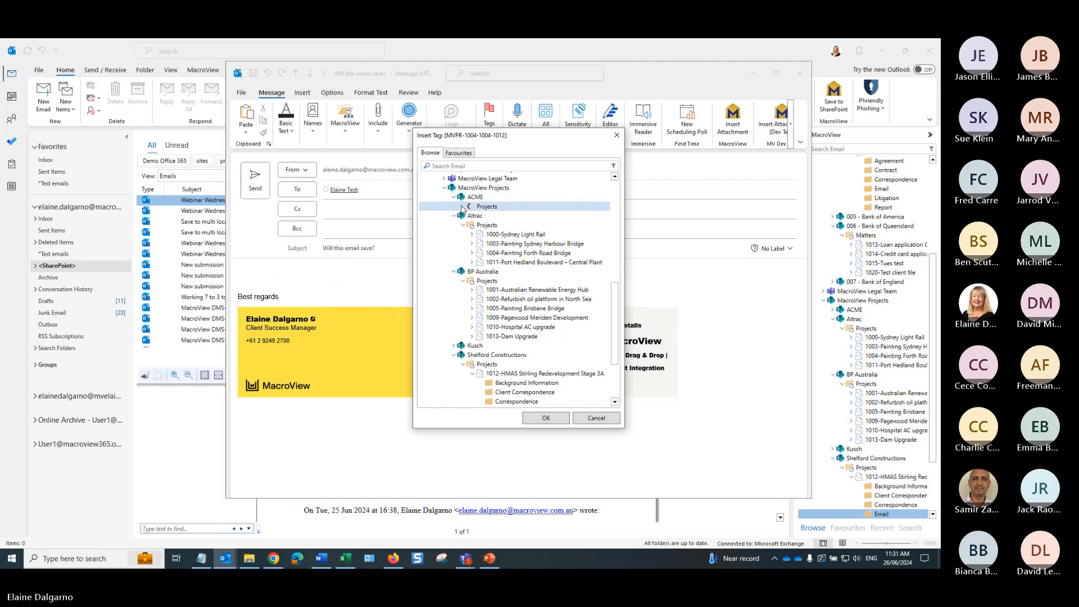
click(463, 207)
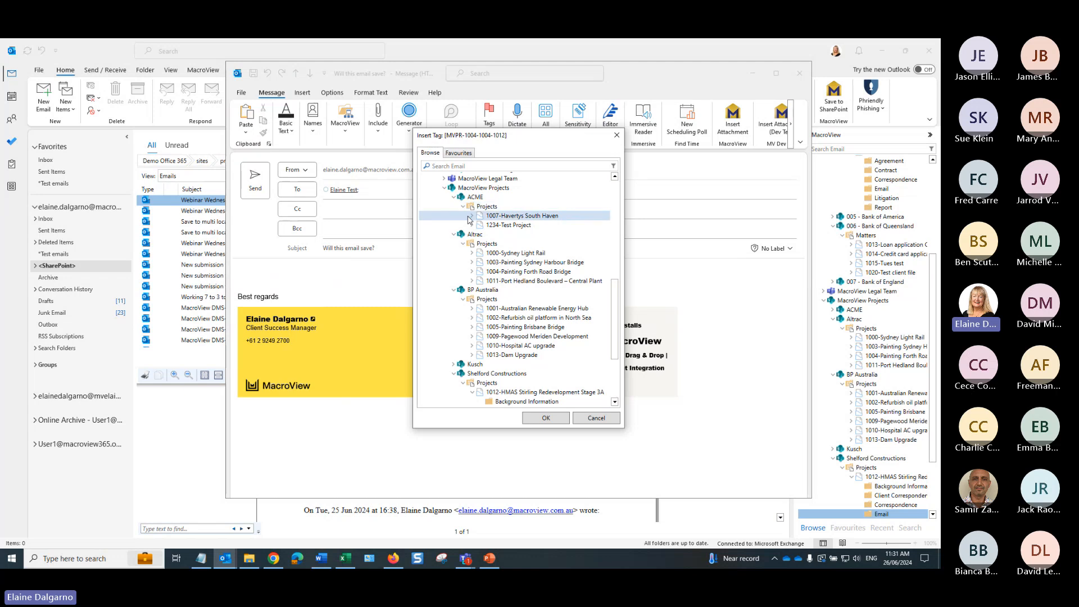
click(472, 225)
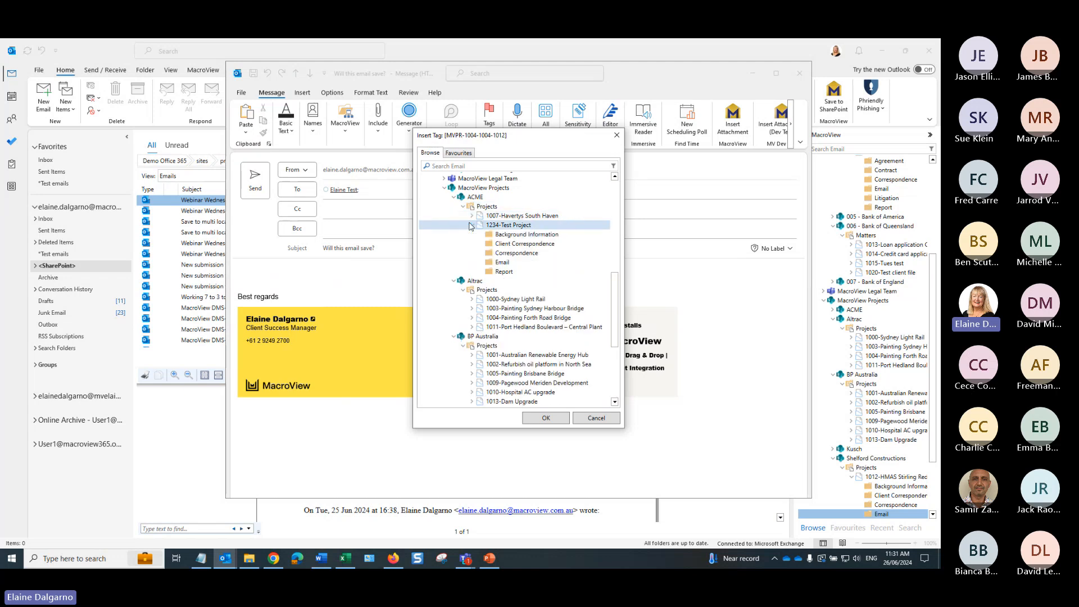
click(492, 264)
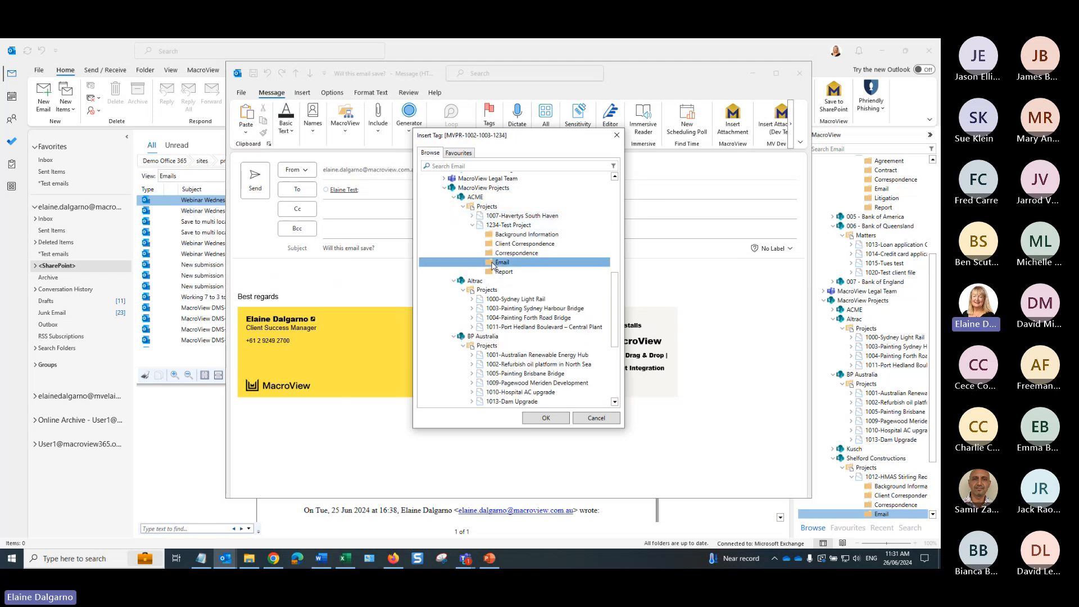
click(545, 418)
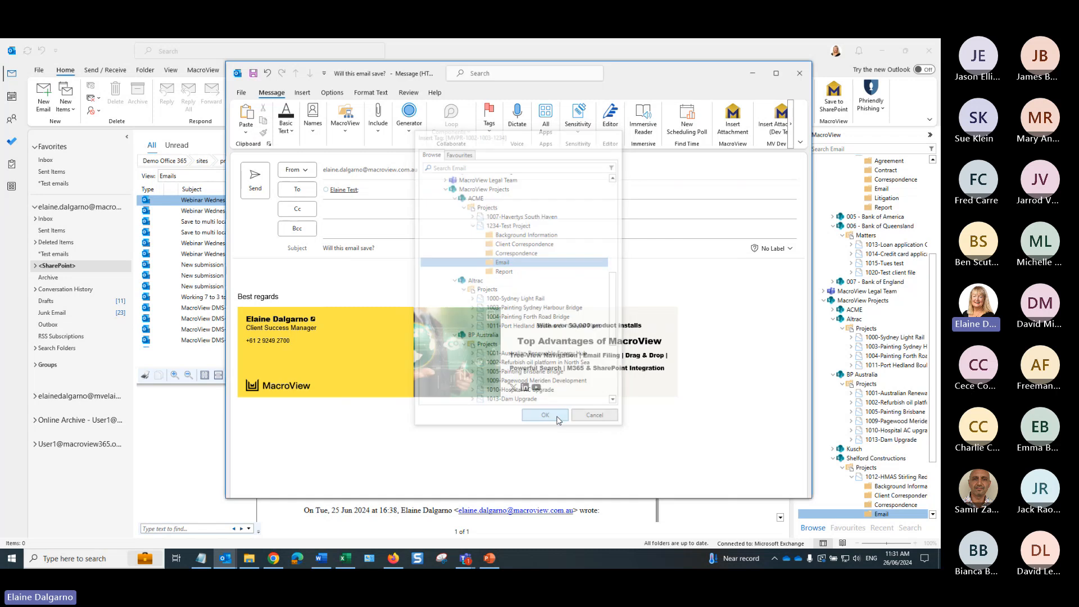
Send the tagged "Will this email save?" email and check its filing category in Sent Items
click(255, 179)
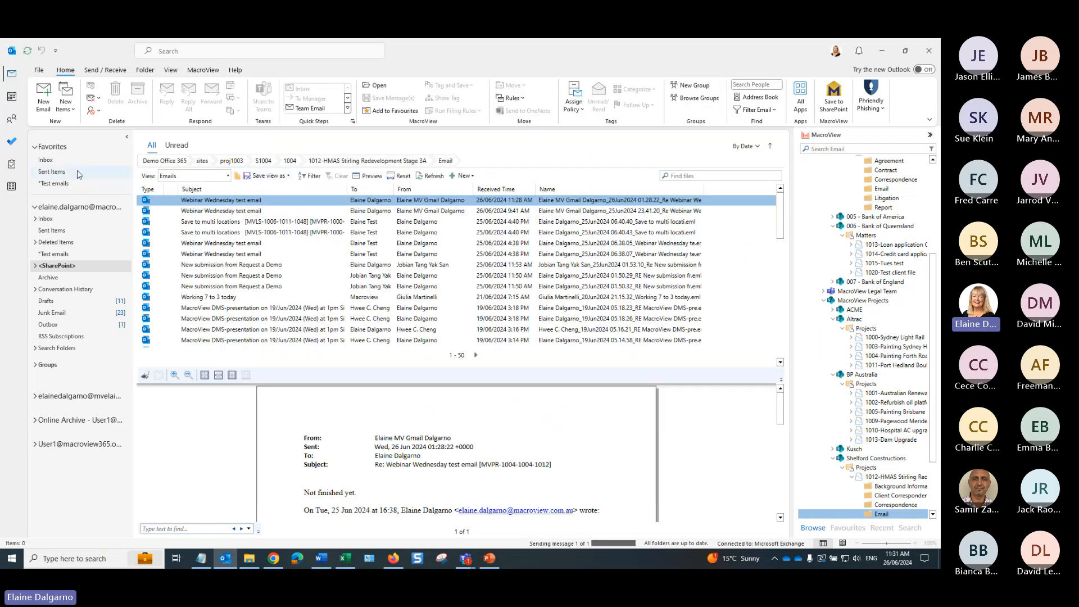
click(54, 172)
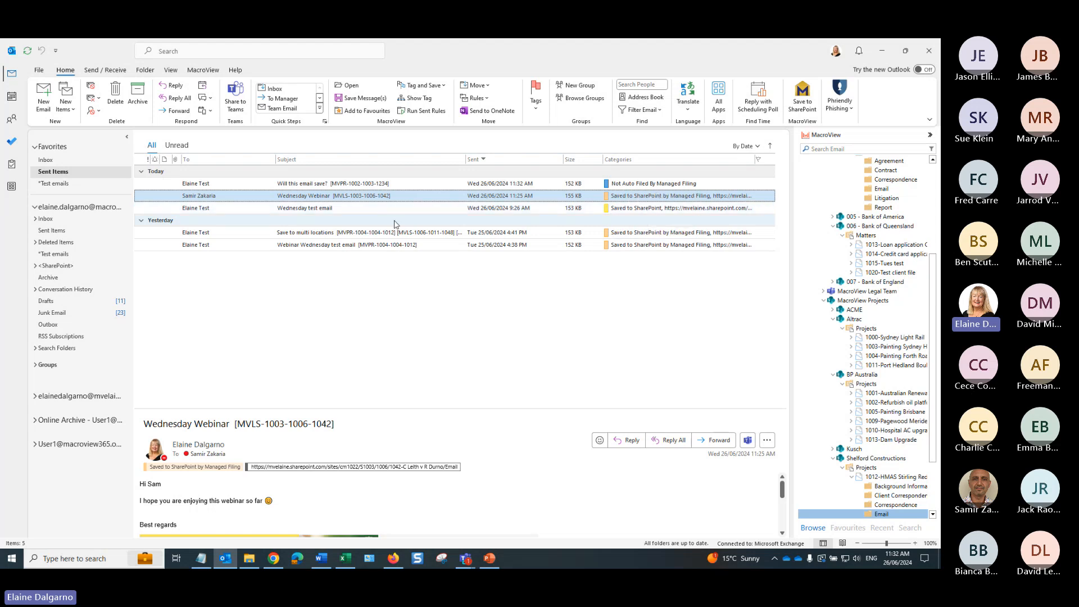
Switch to Firefox and read the filing categories in the support article "How to tell which emails have been saved"
click(402, 466)
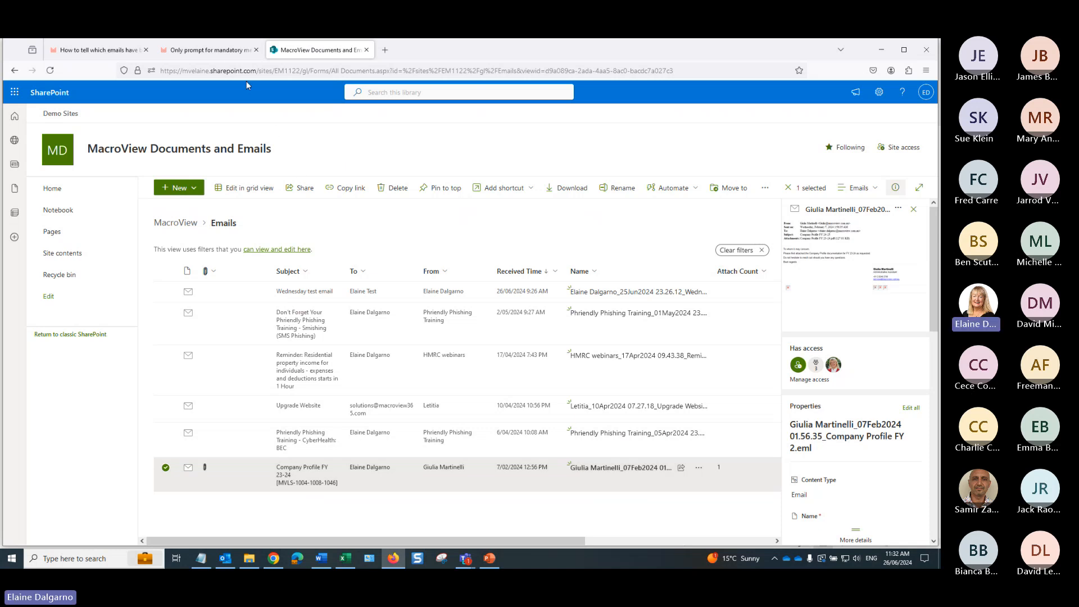
click(110, 51)
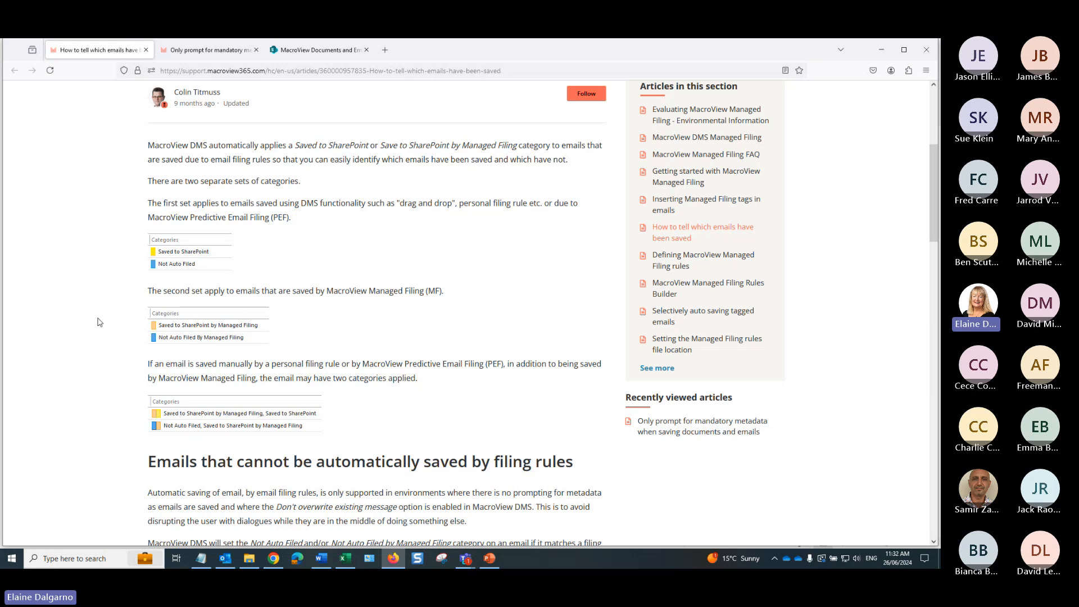
scroll(97, 322, up, 2)
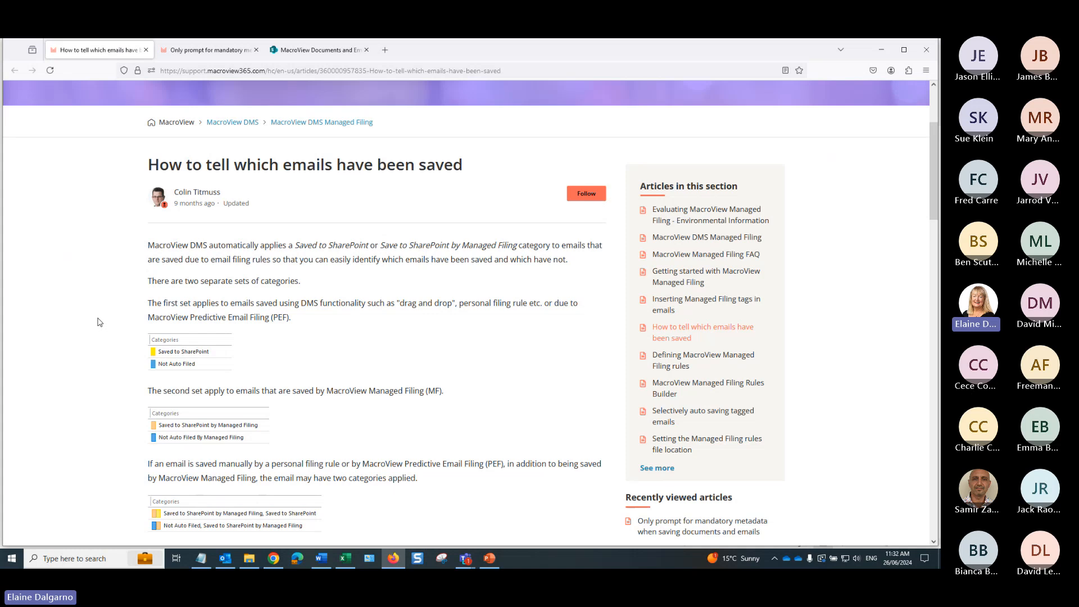
scroll(99, 322, down, 3)
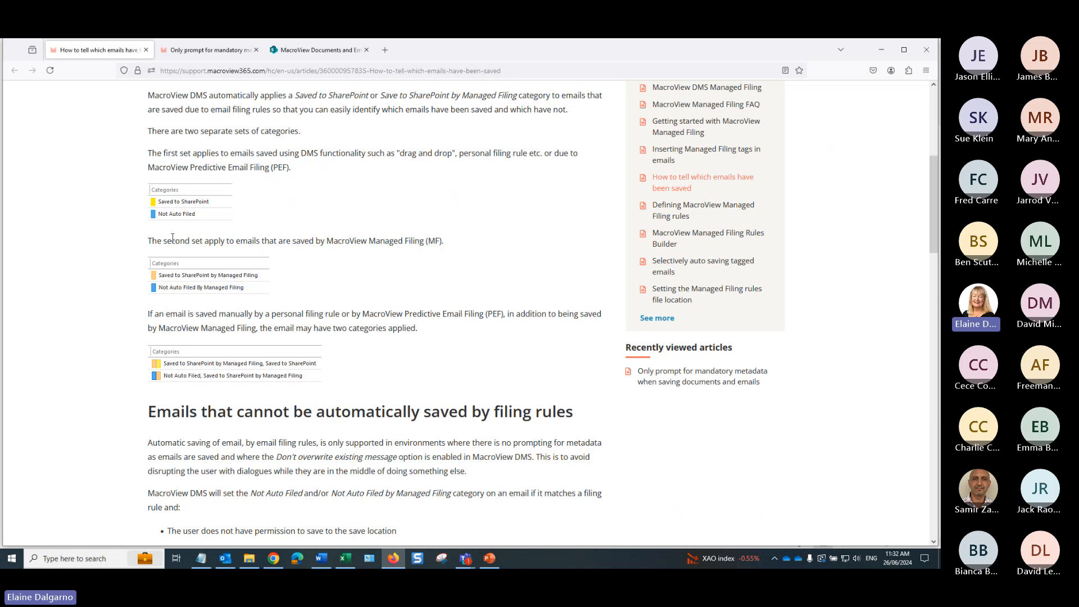
scroll(170, 251, down, 1)
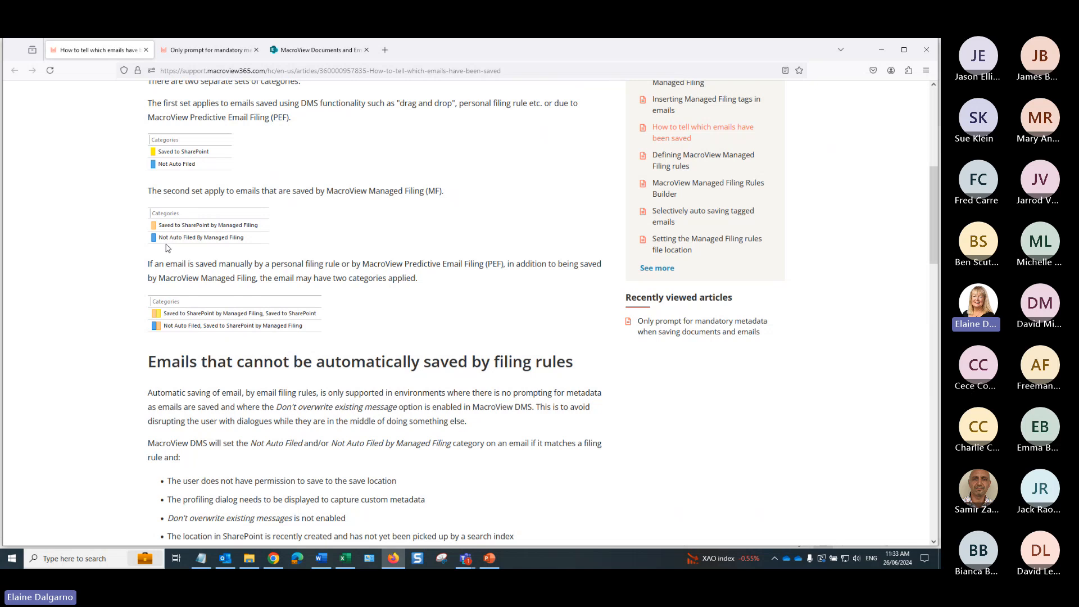
Read the "Don't prompt for optional metadata" section of the article on only prompting for mandatory metadata
click(203, 52)
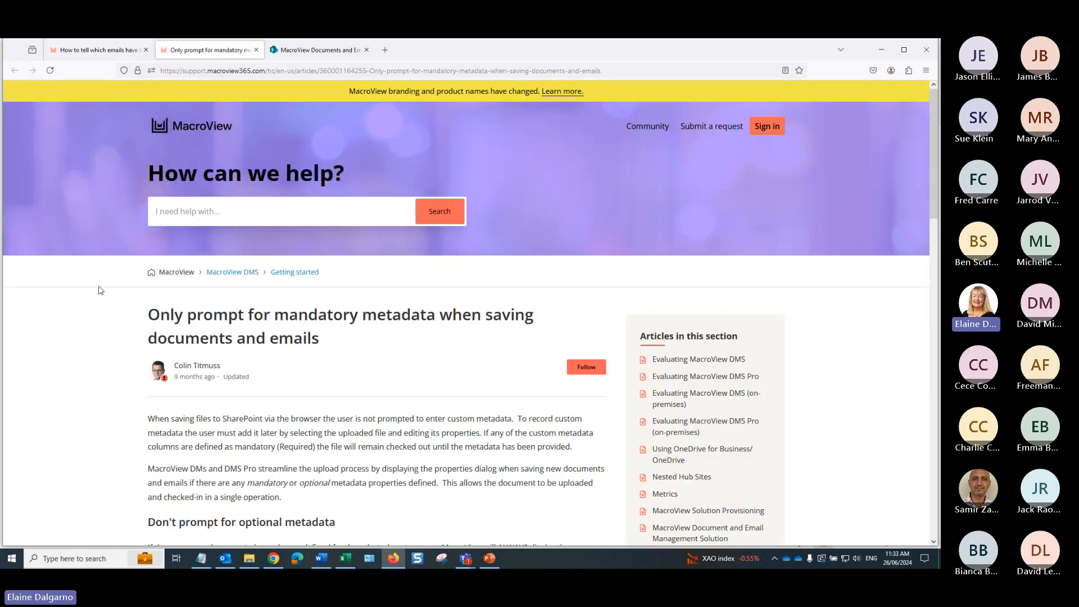
scroll(100, 290, down, 3)
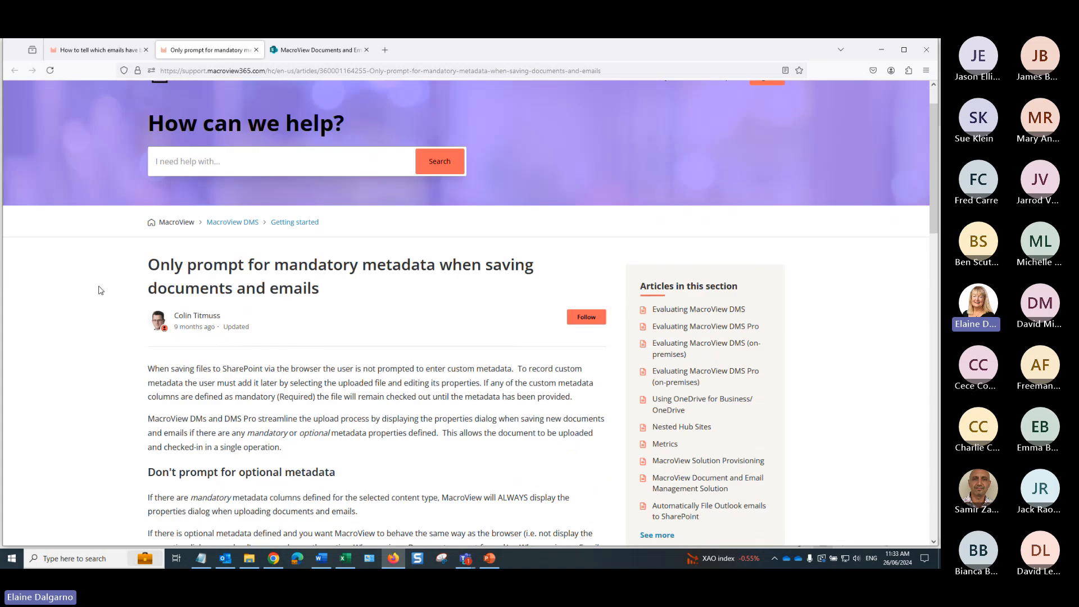
scroll(100, 290, down, 1)
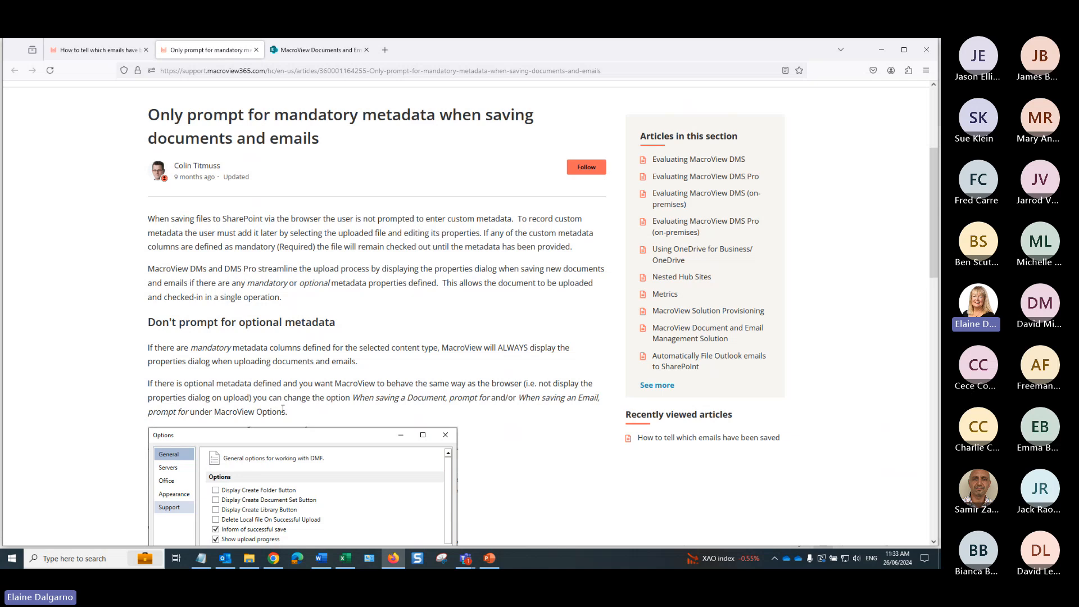
Switch to Outlook and try to file the Inbox email "Article on macroview365.com" into the Email folder of ACME's 1234-Test Project
click(882, 51)
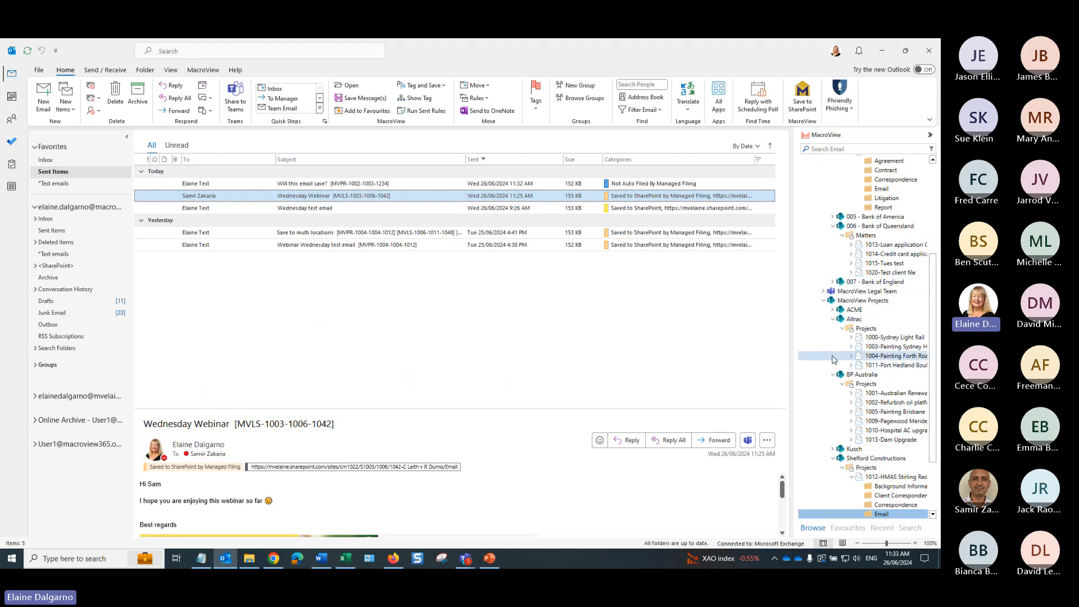
scroll(841, 414, down, 1)
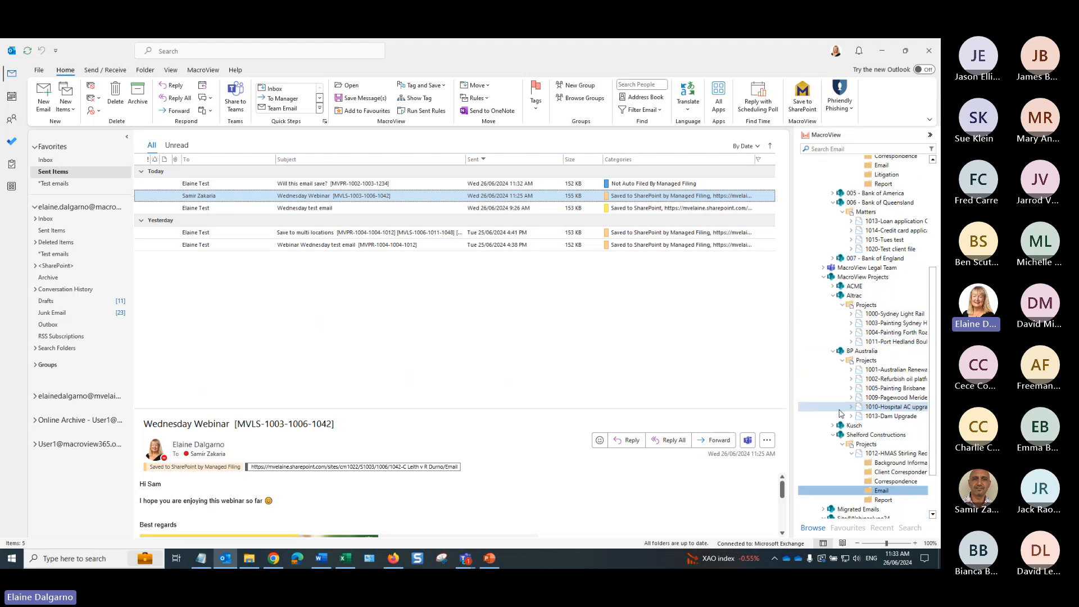
click(832, 289)
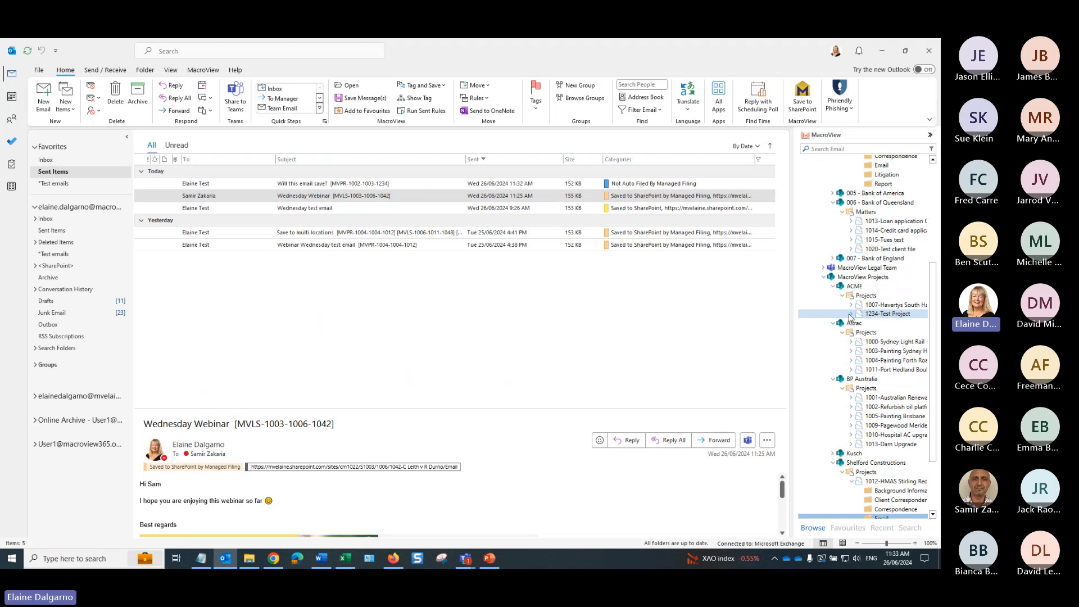
click(850, 314)
click(55, 163)
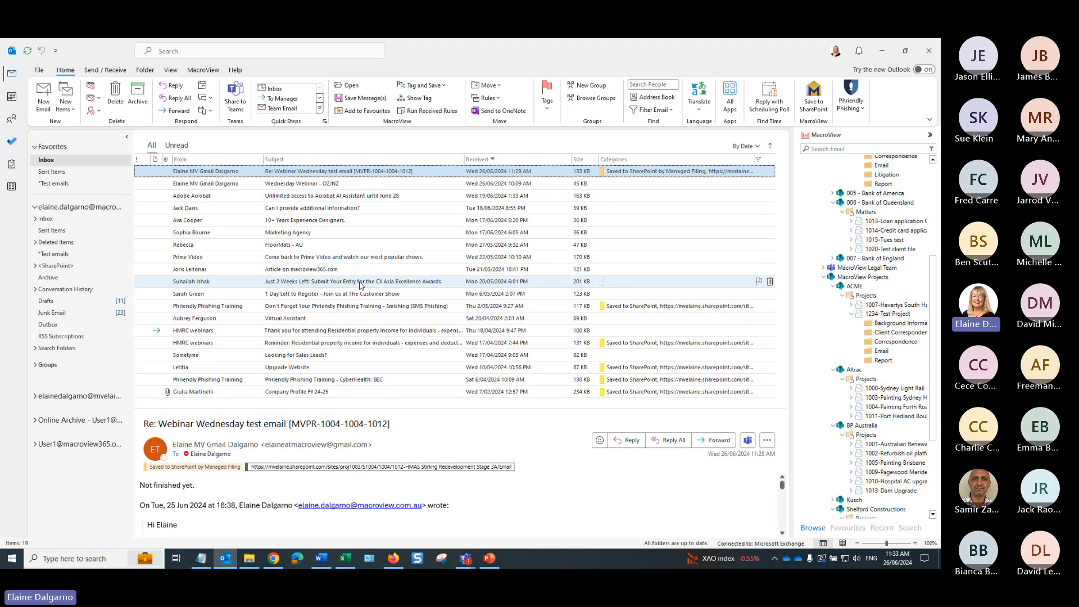
drag(362, 270, 871, 352)
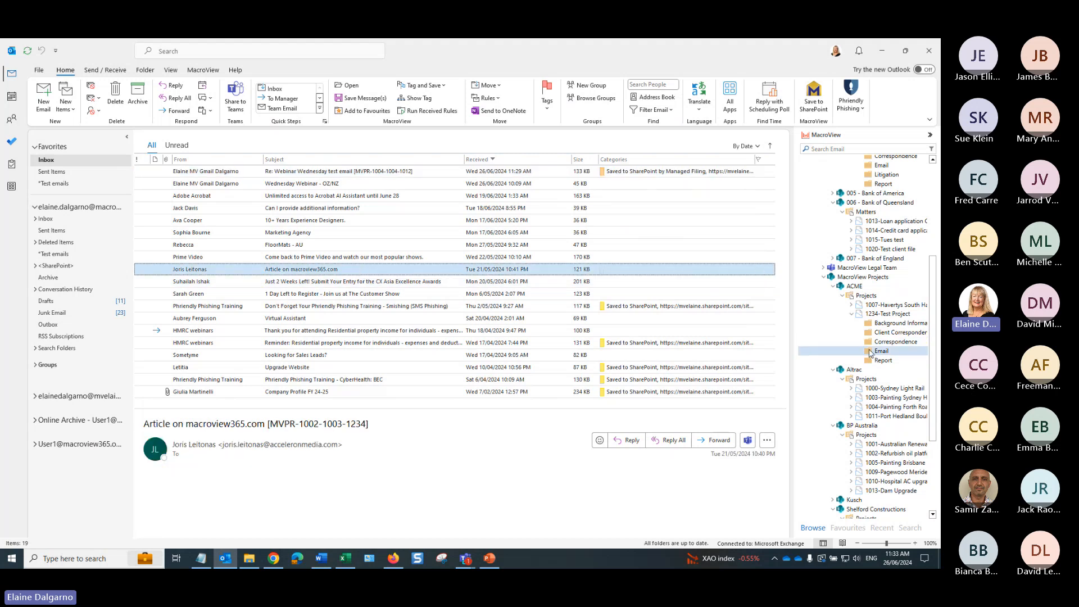
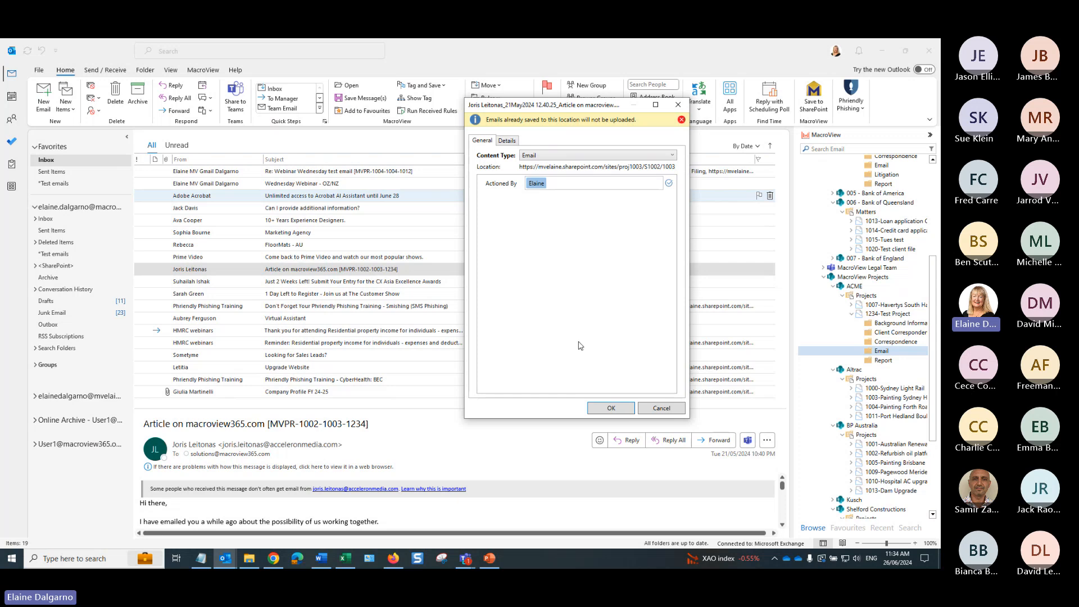
click(662, 409)
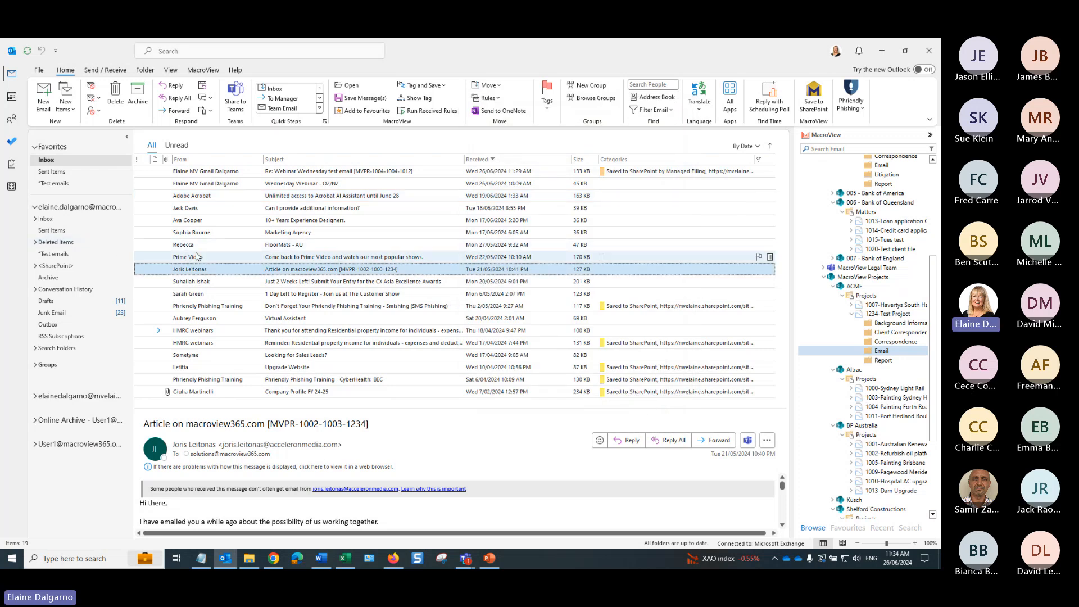
Switch to Firefox and examine the article's Options screenshots for the document and email saving prompt settings
click(393, 560)
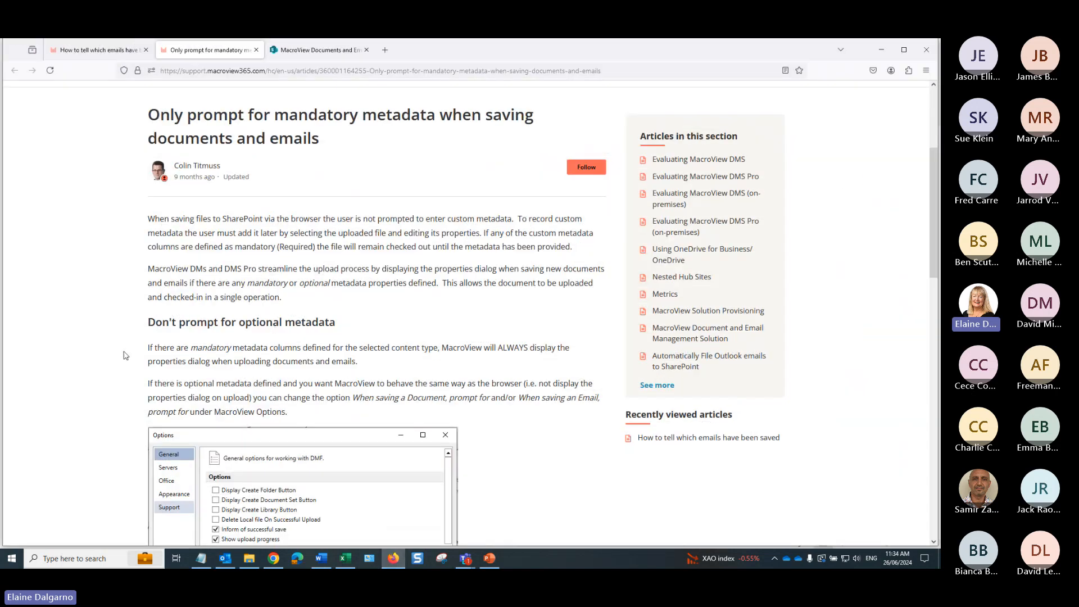
scroll(125, 355, down, 5)
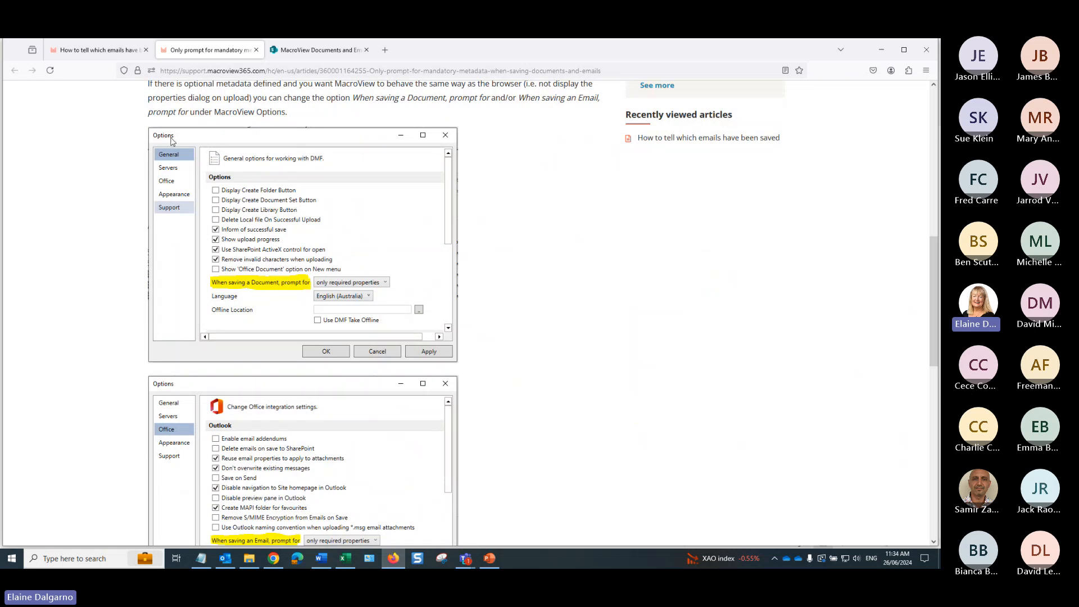
scroll(146, 433, down, 2)
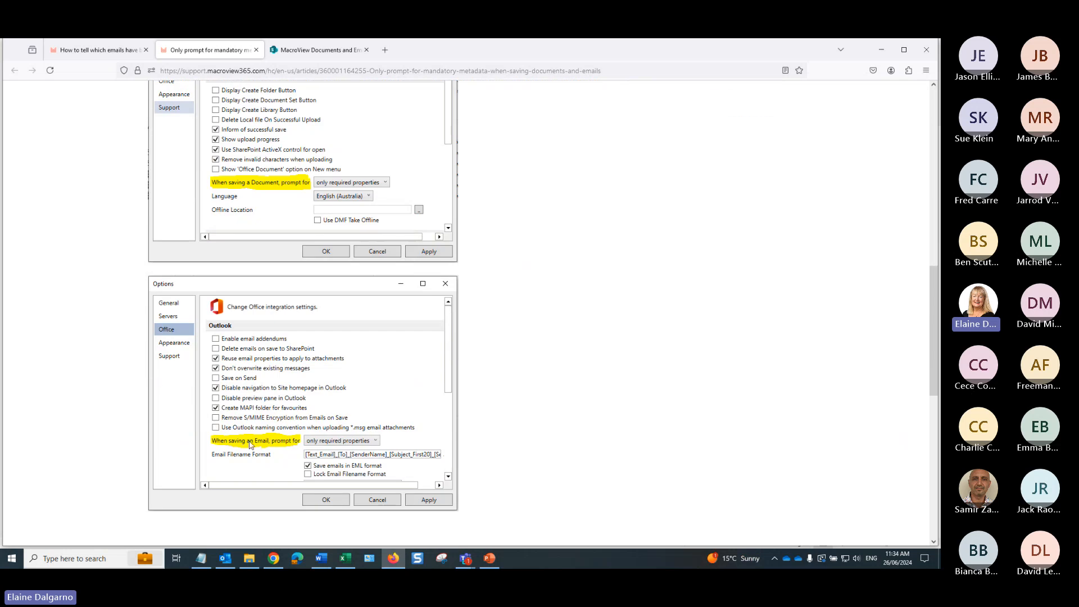
Switch to Outlook and set MacroView's Office option "When saving an Email, prompt for" to "only required properties"
click(882, 51)
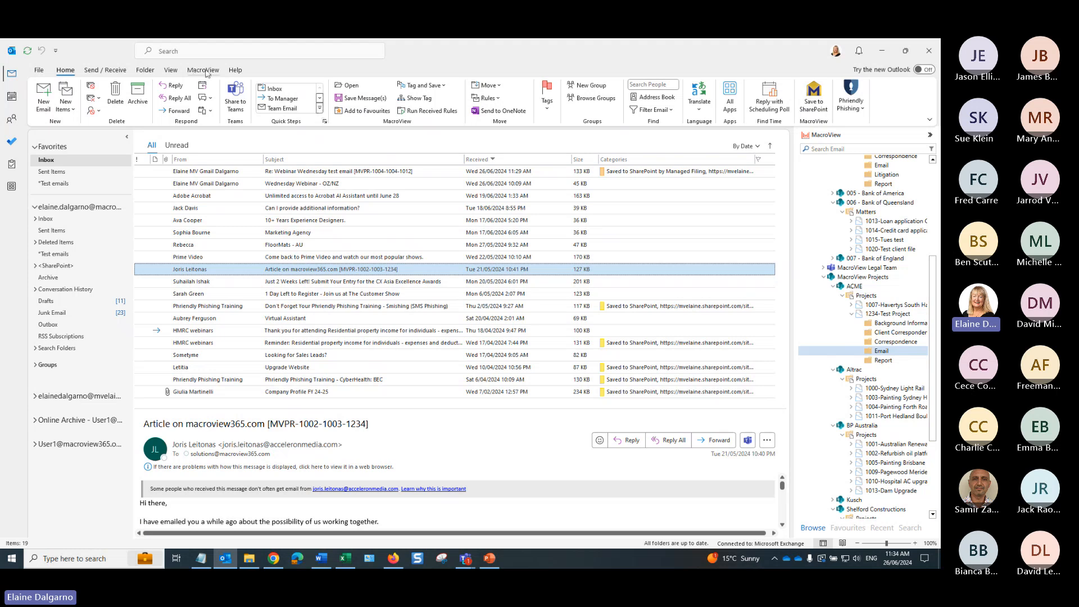
click(204, 70)
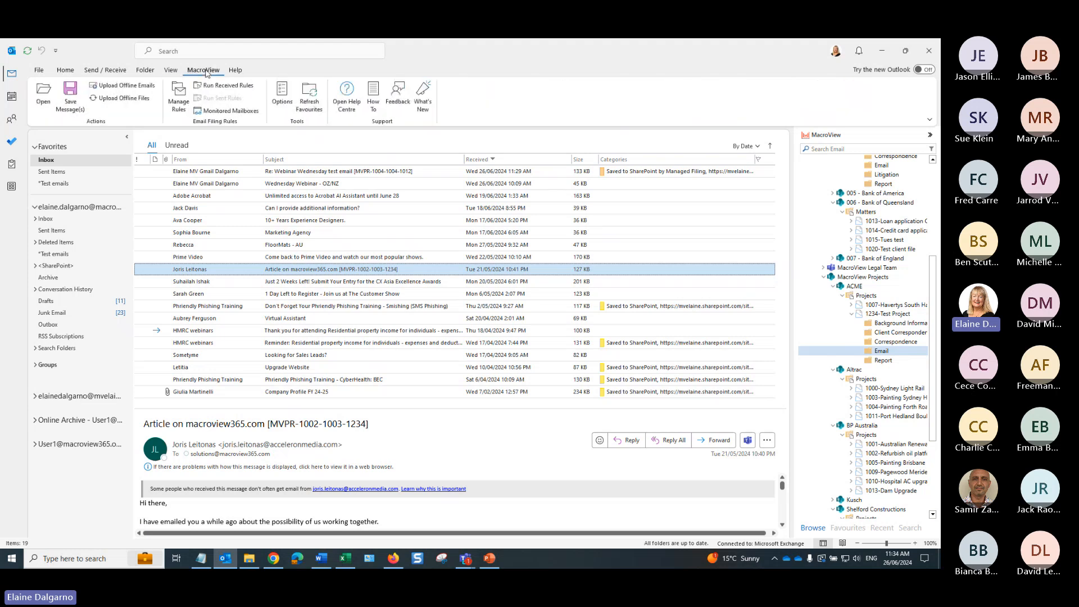
click(282, 104)
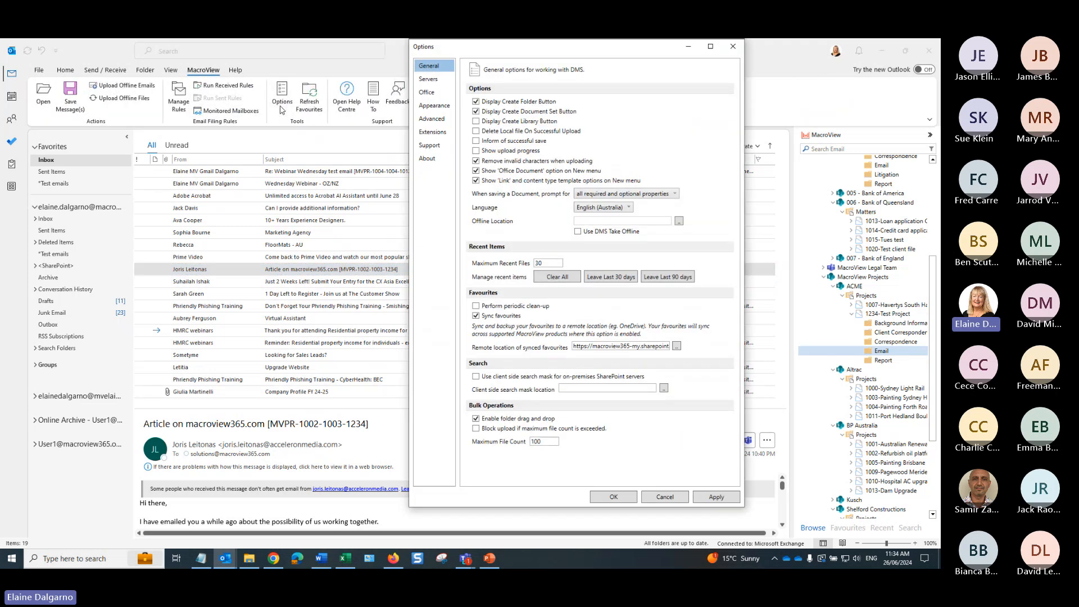
click(438, 92)
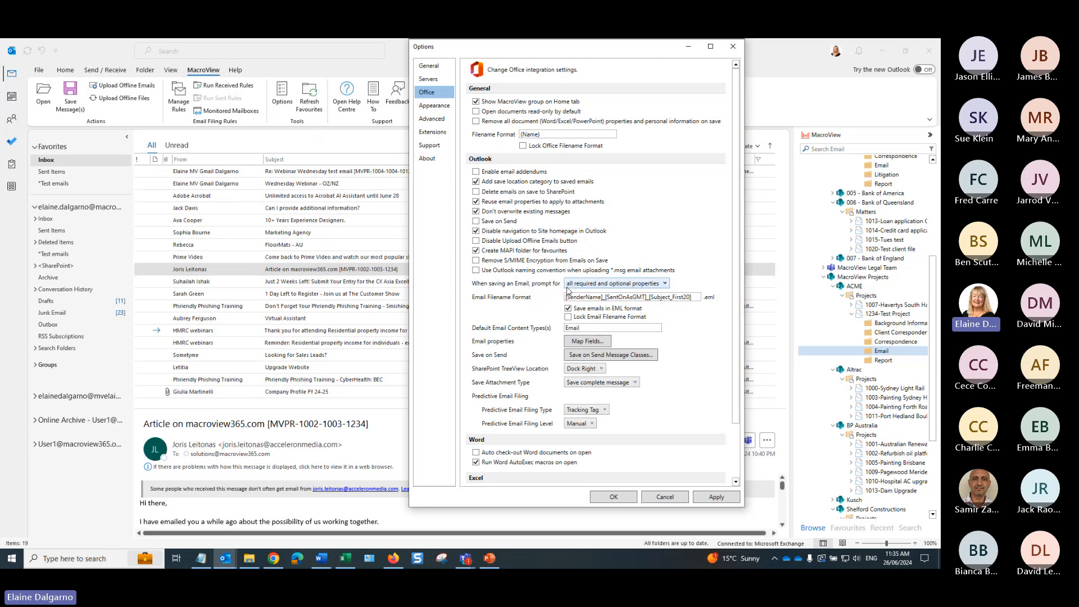
click(665, 284)
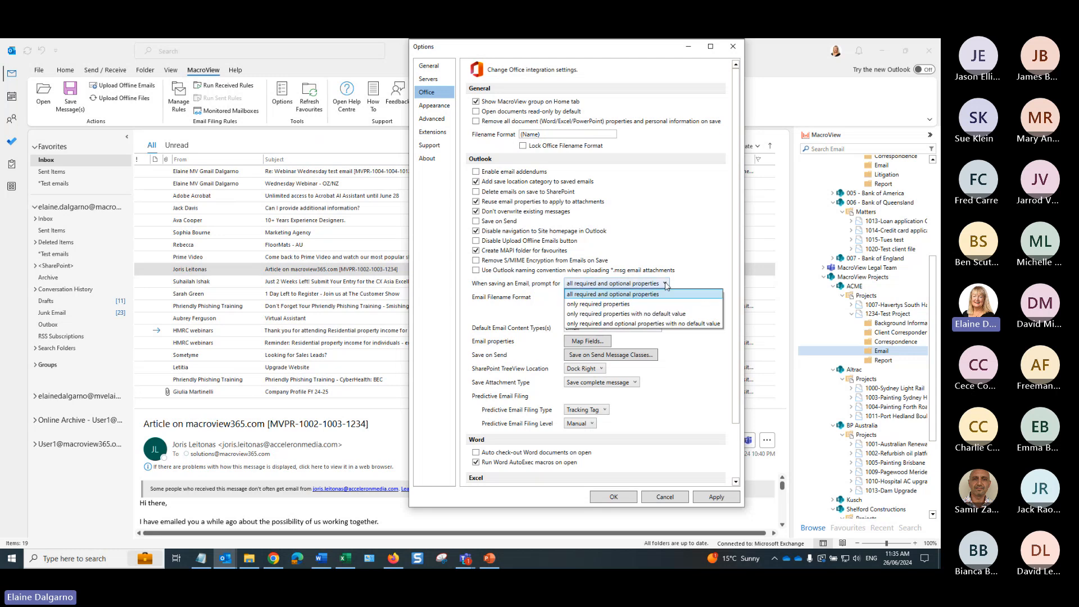
click(628, 304)
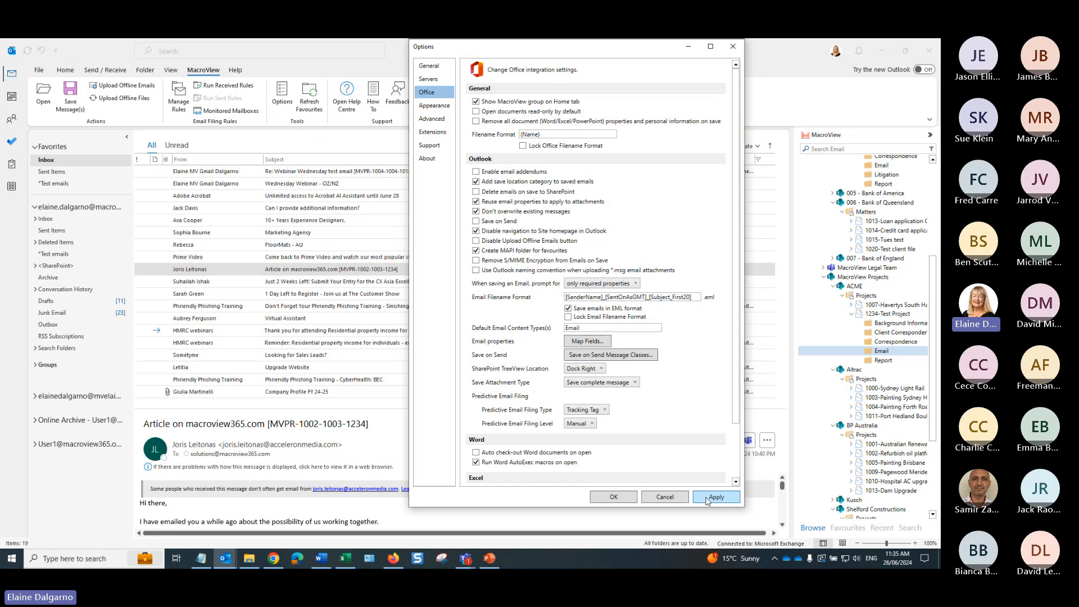
click(614, 497)
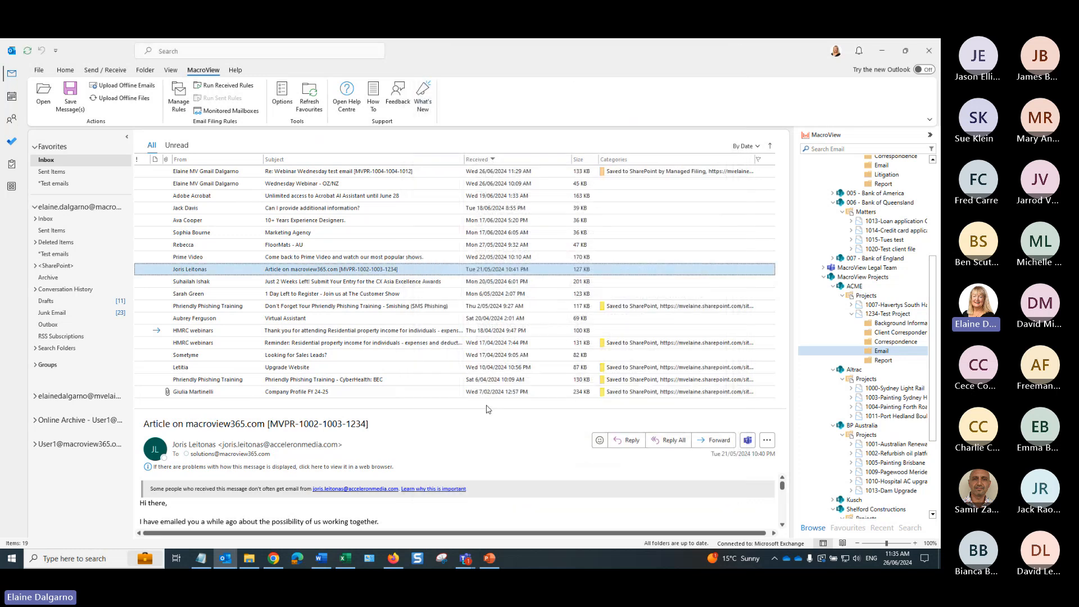
Run the sent rules on the unfiled "Will this email save?" message in Sent Items
click(62, 173)
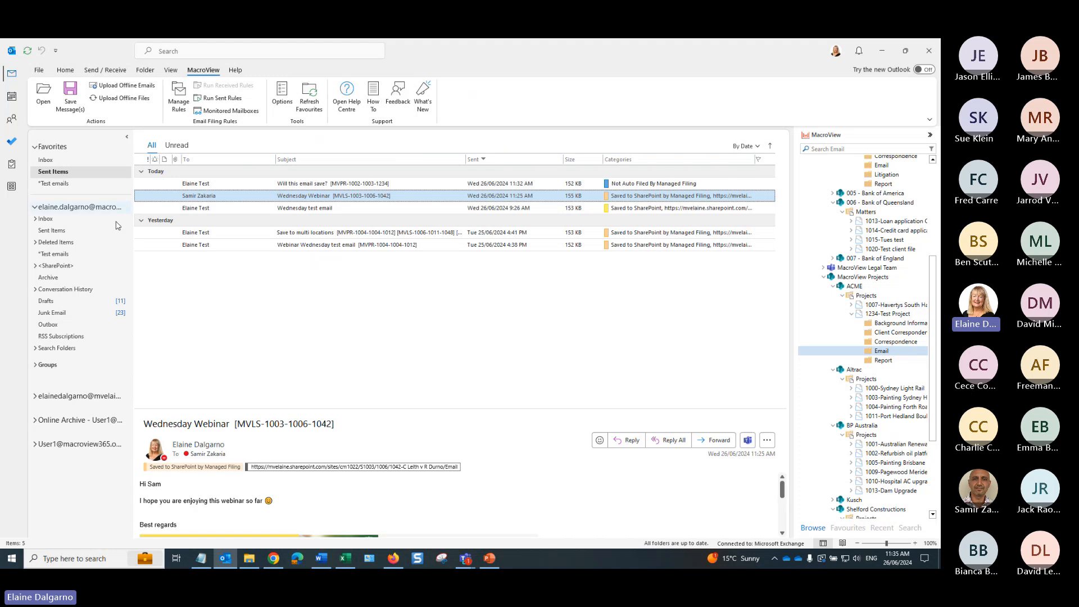
click(221, 185)
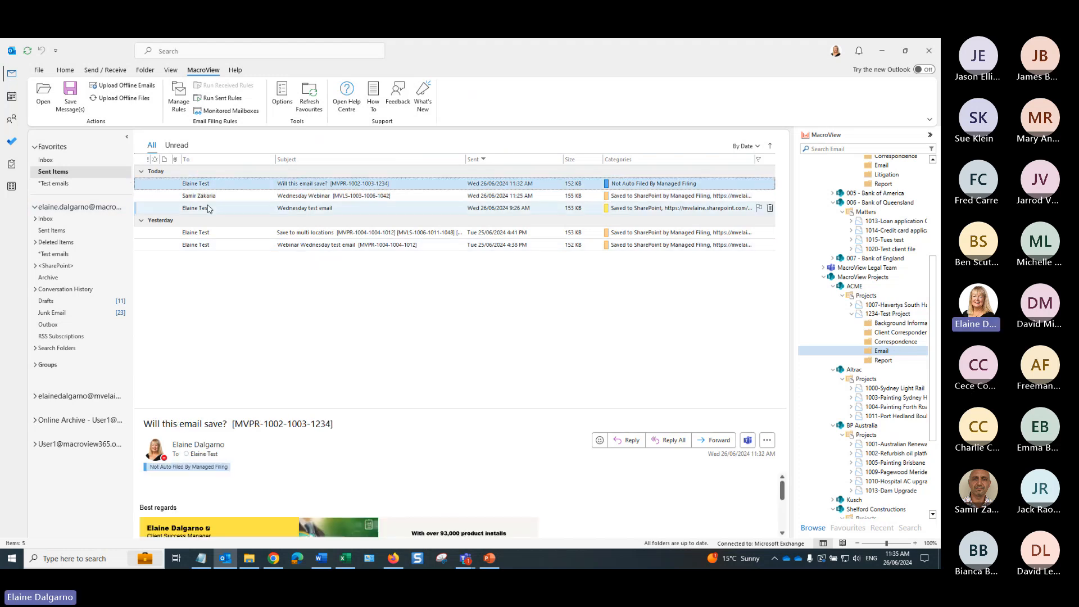
click(65, 70)
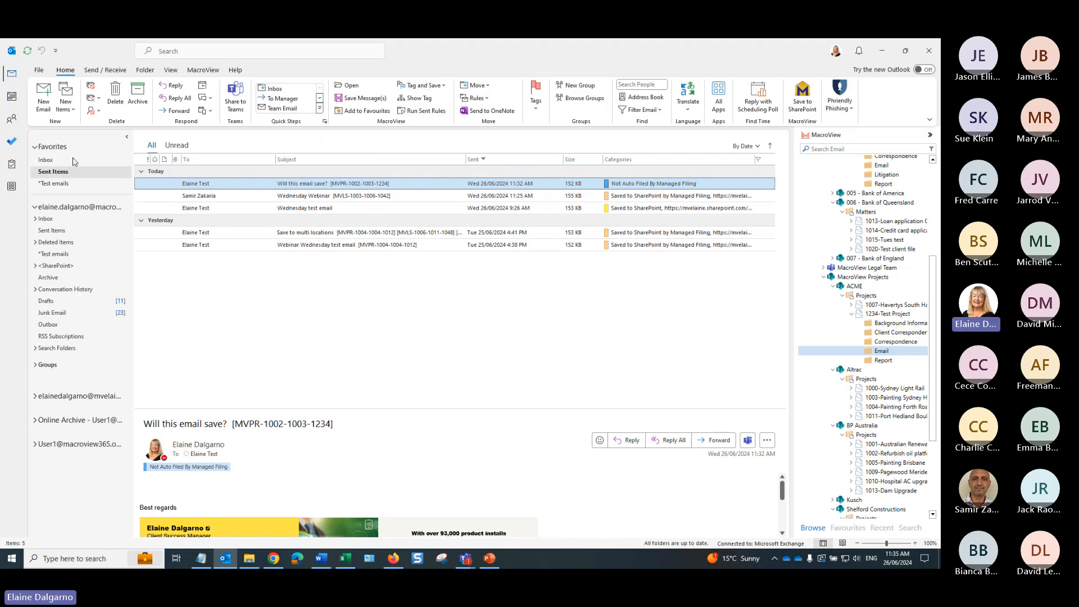
click(427, 116)
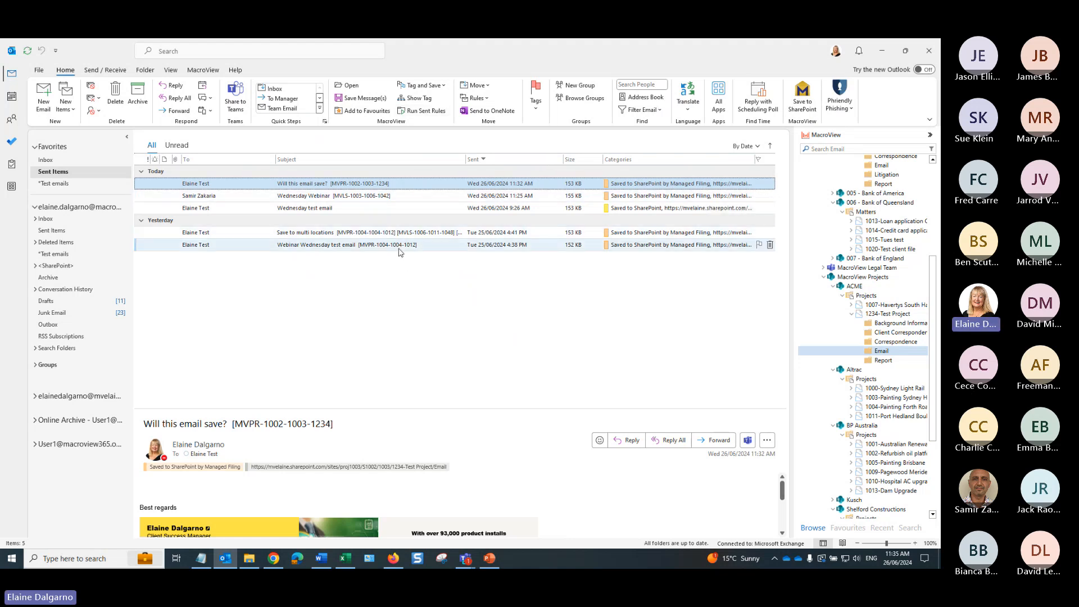
Show the message's managed filing tag, open its SharePoint location and preview the saved "Will this email save?" email
click(411, 105)
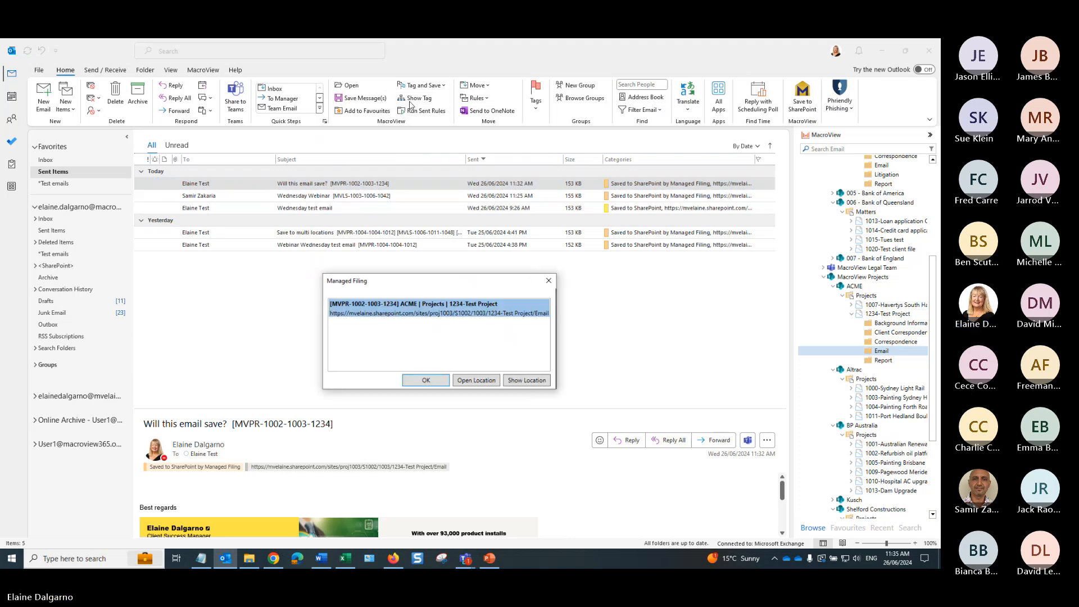
click(485, 380)
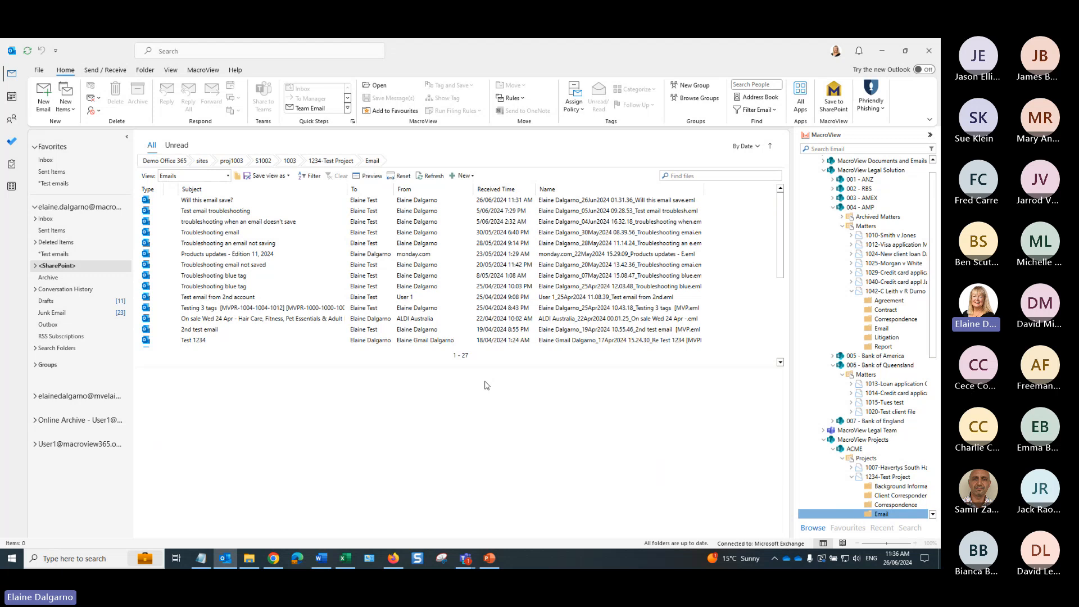
click(211, 202)
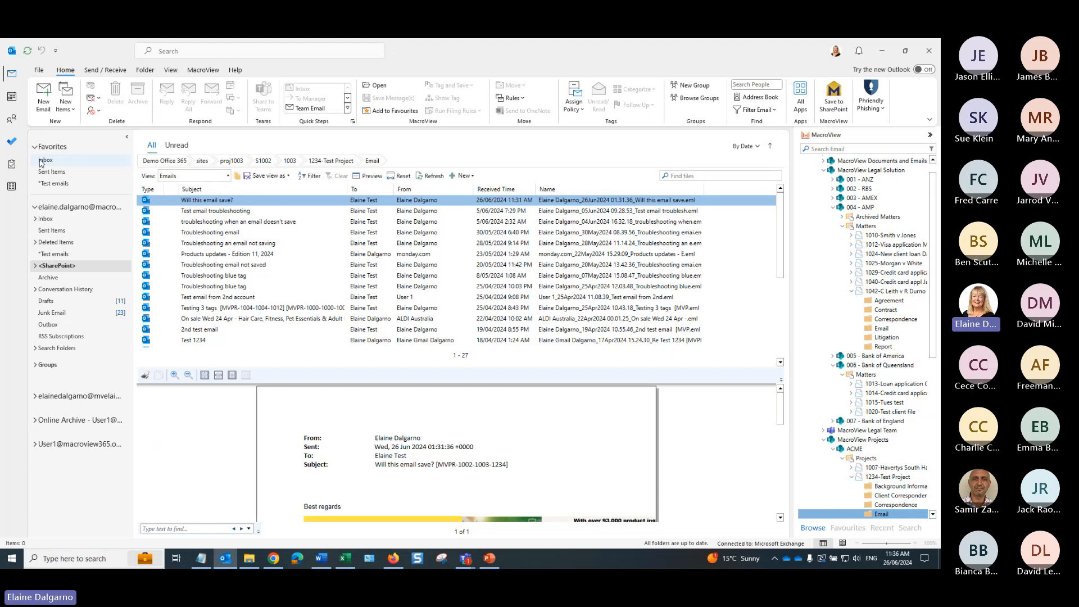
Create a new email to the test contact with the subject "Saving to multiple locations"
click(45, 115)
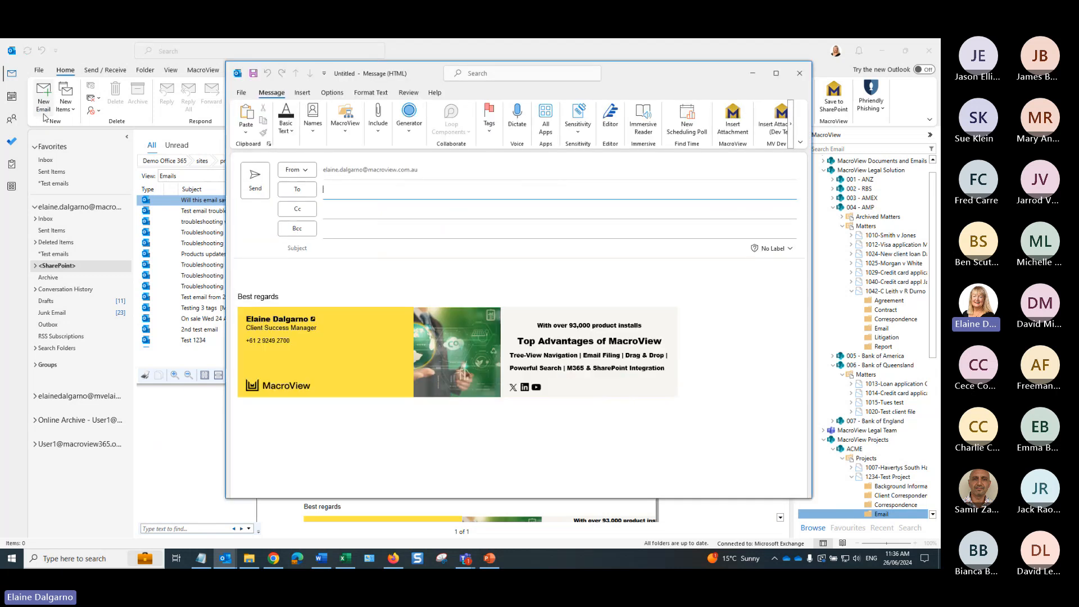
text(elaine)
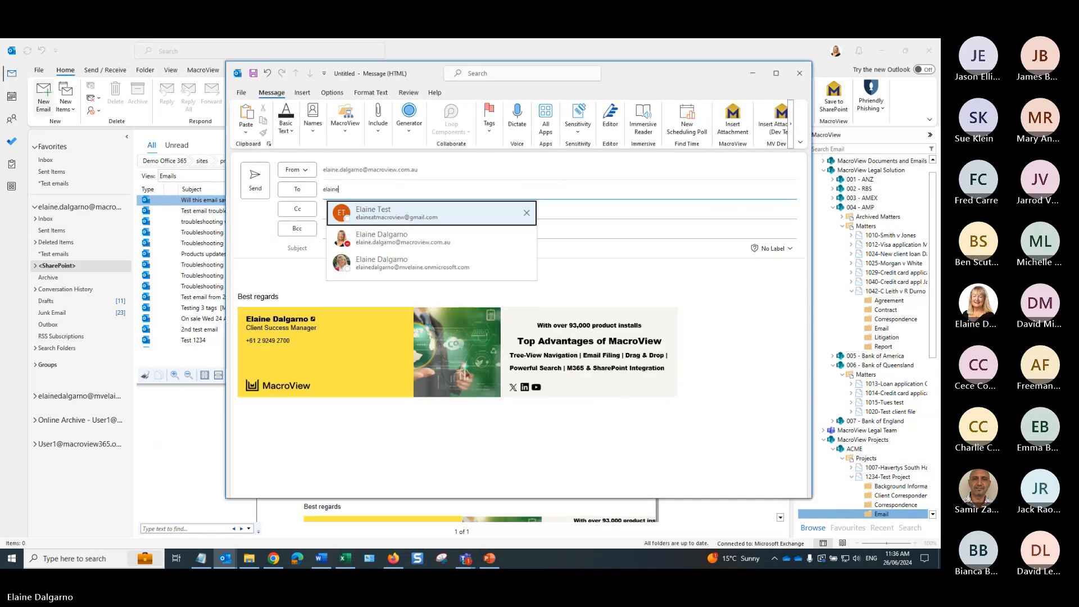
key(Return)
key(Tab)
key(Tab)
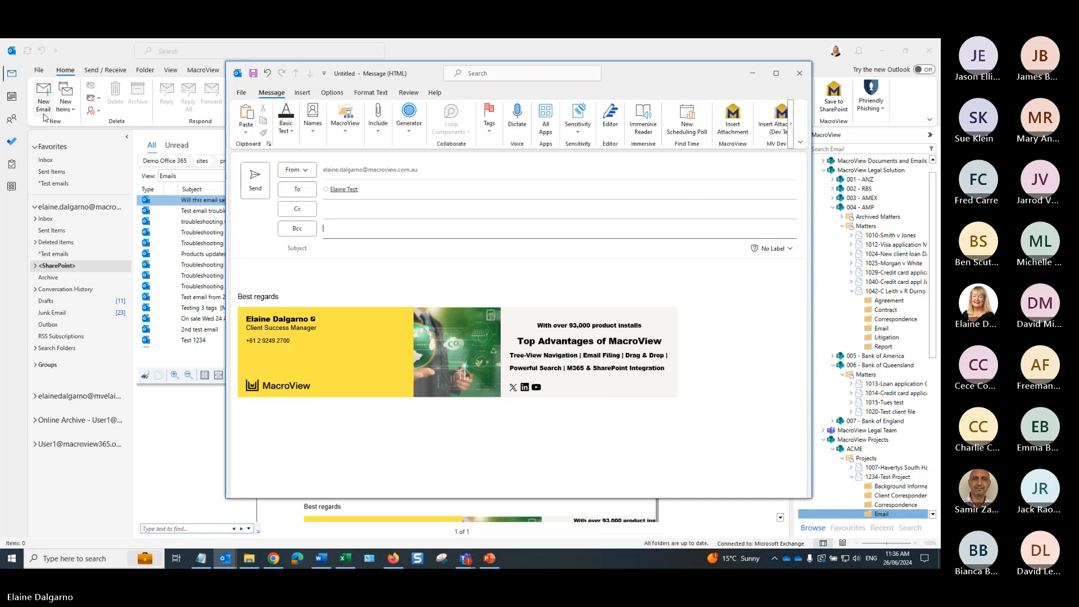
key(Tab)
text(Saving to )
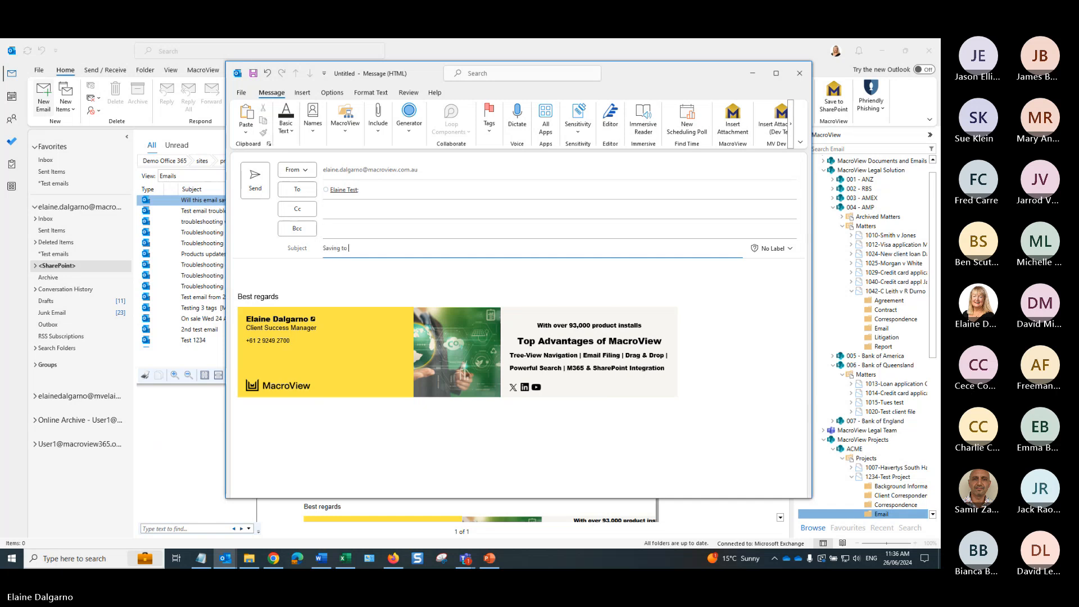
text(multiple locations)
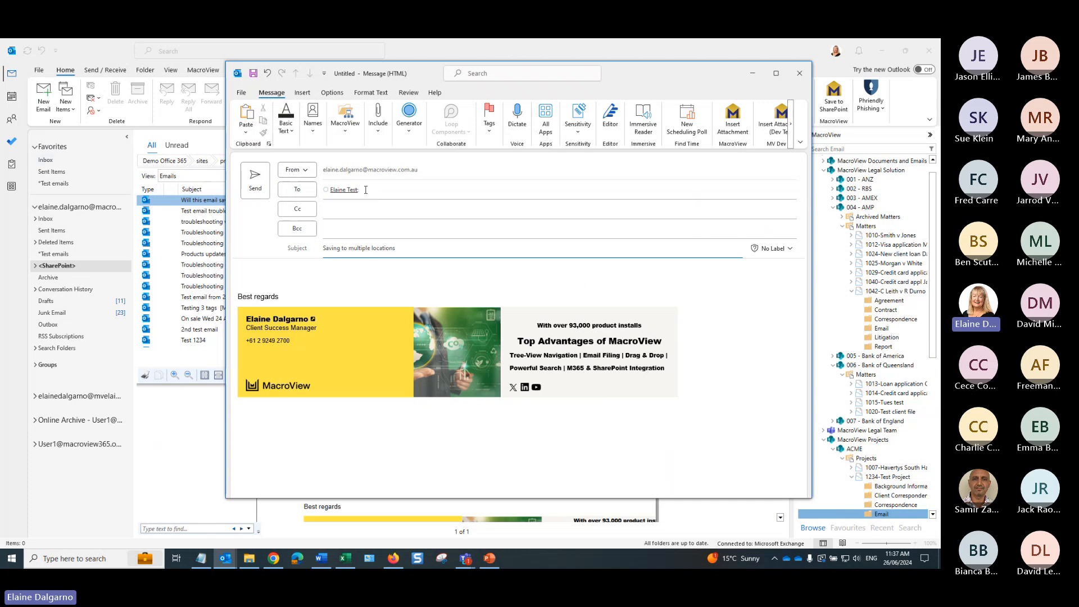
click(346, 129)
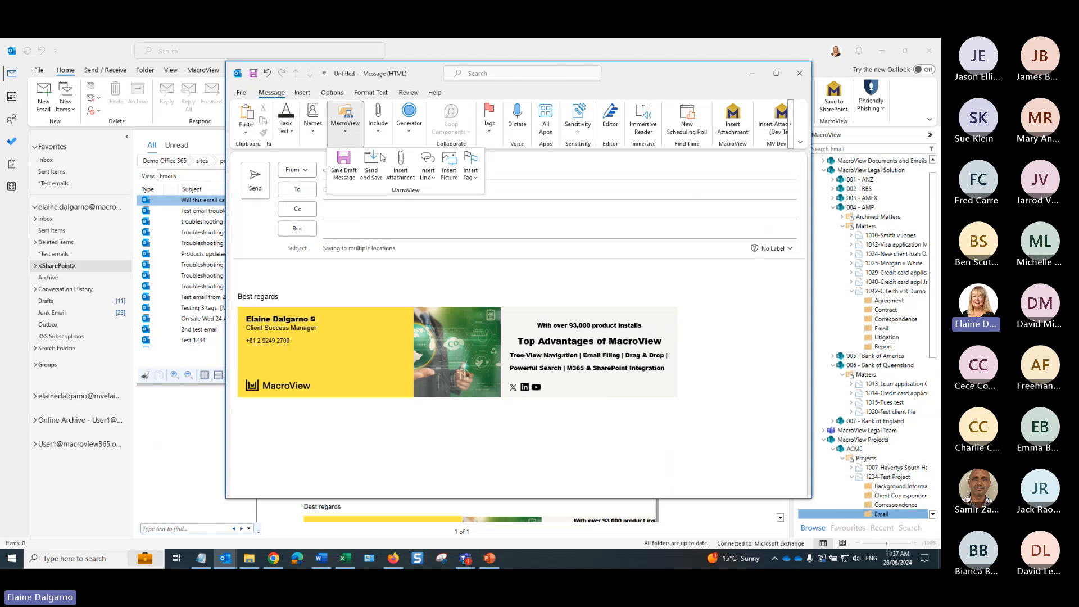
click(475, 178)
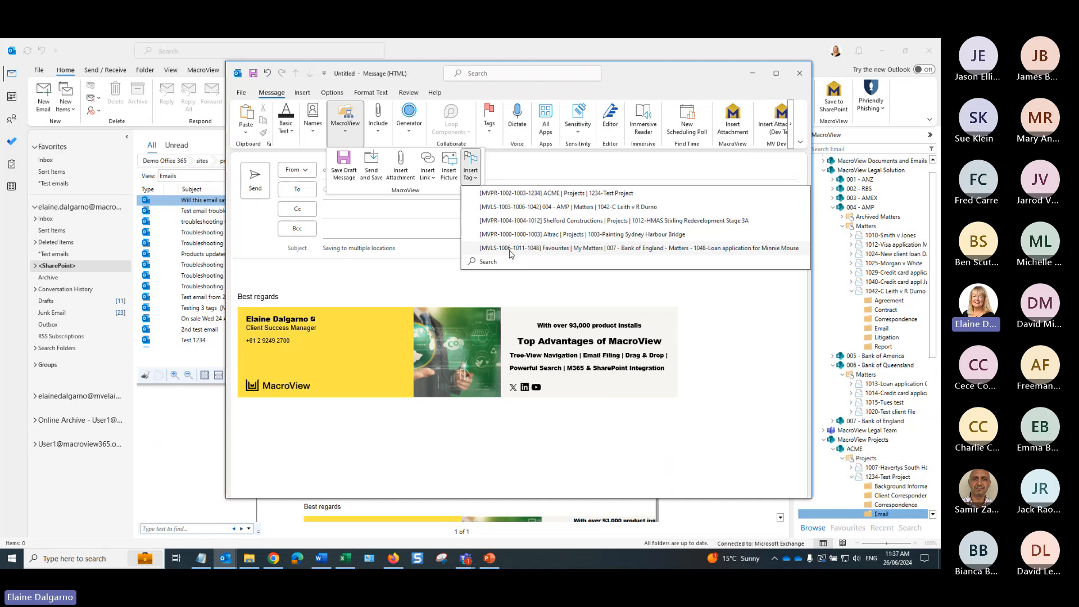
click(531, 252)
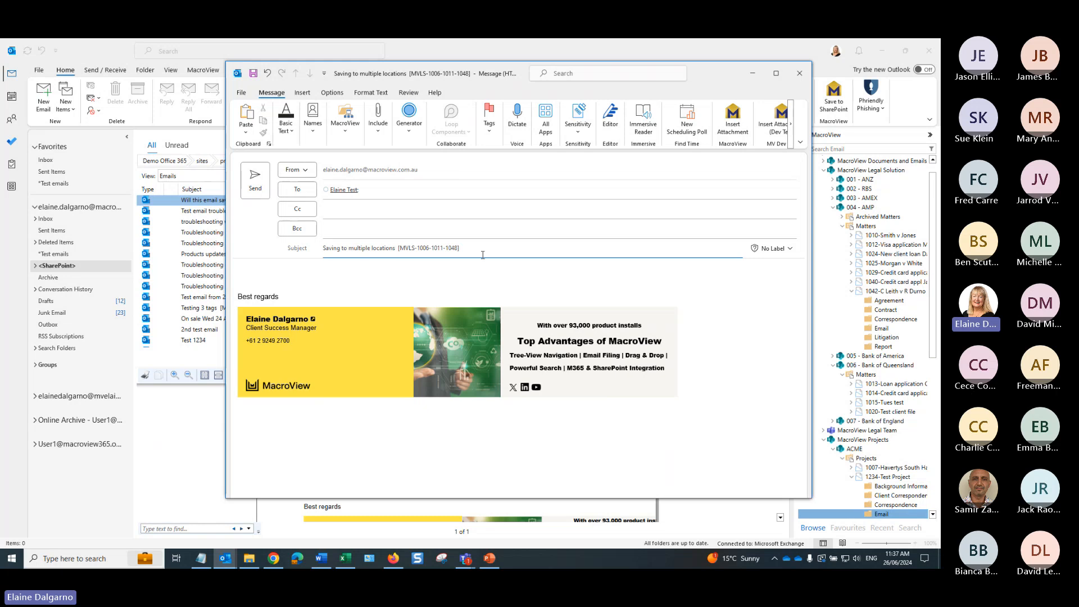
click(346, 119)
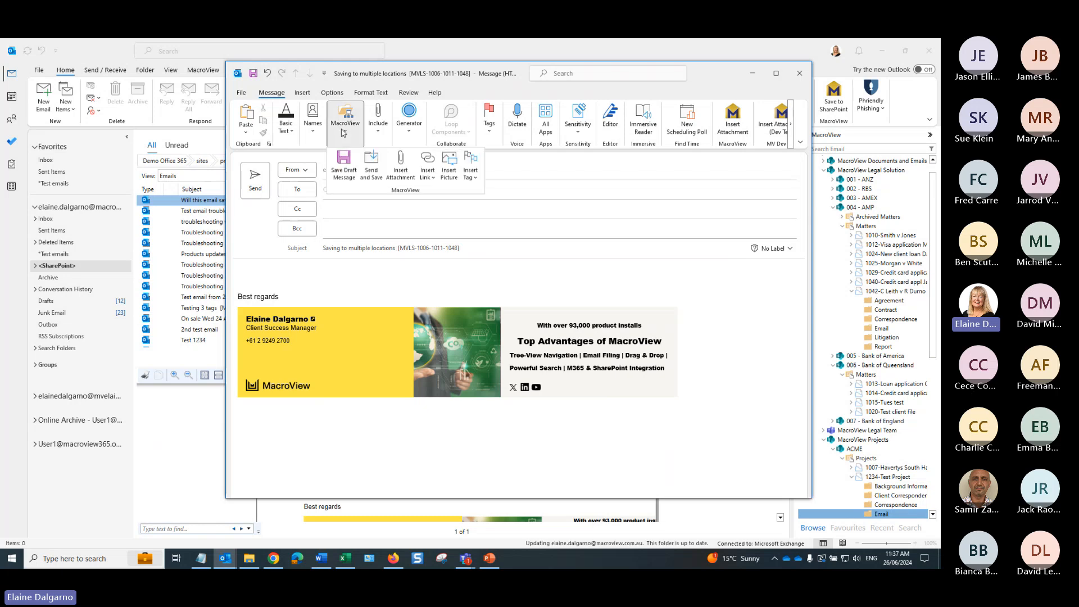
click(468, 179)
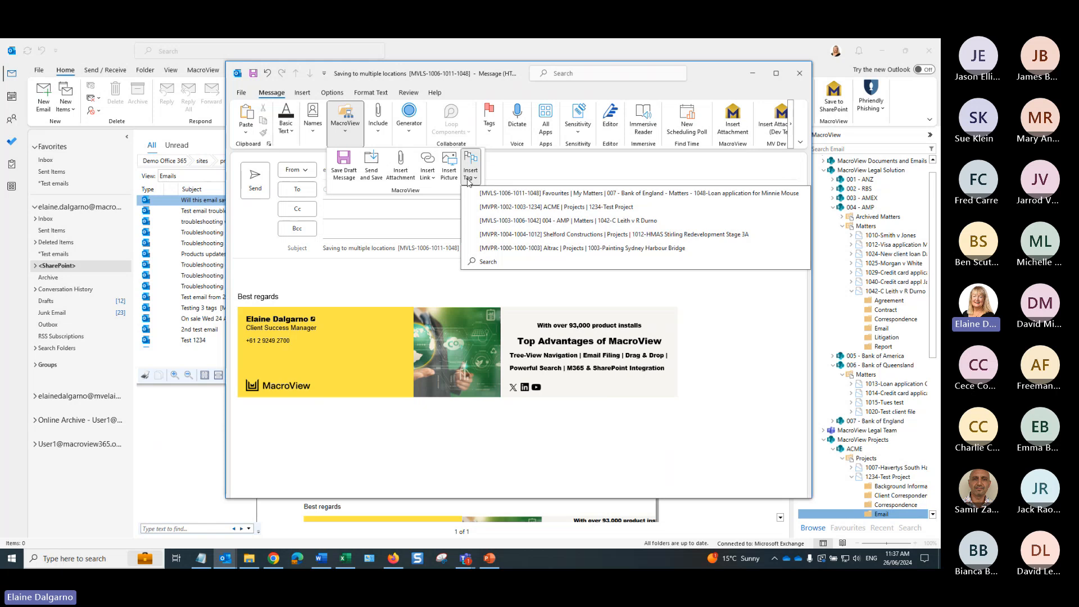
click(477, 263)
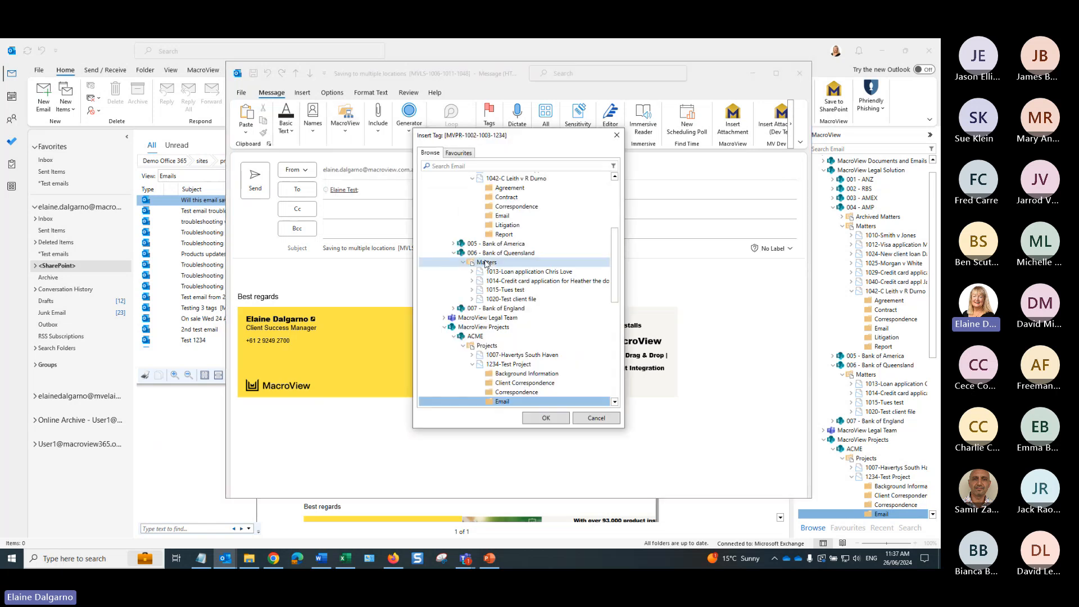
click(468, 153)
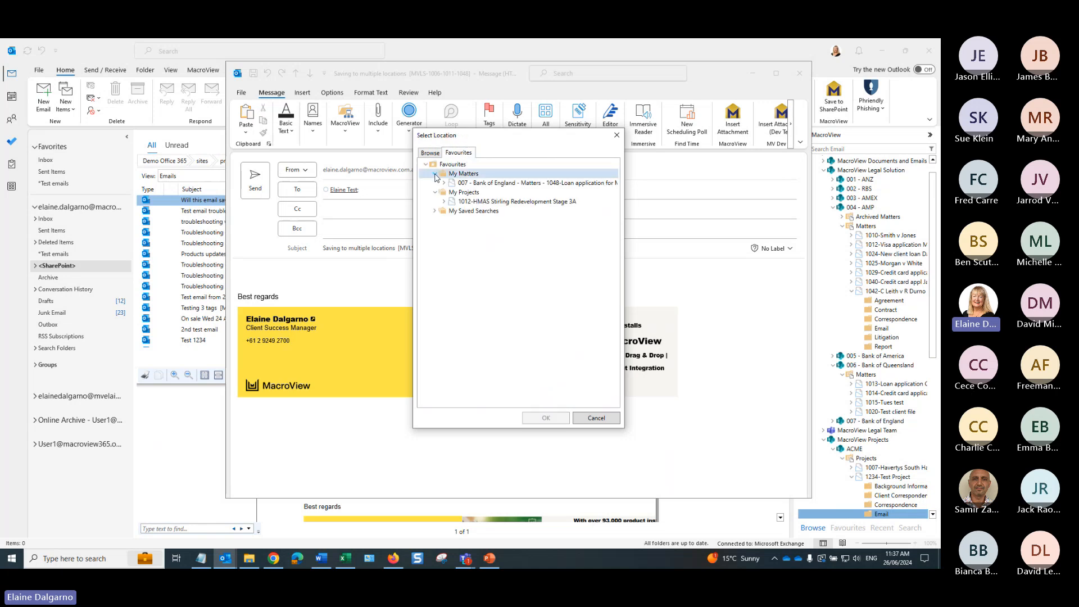
drag(492, 140, 541, 134)
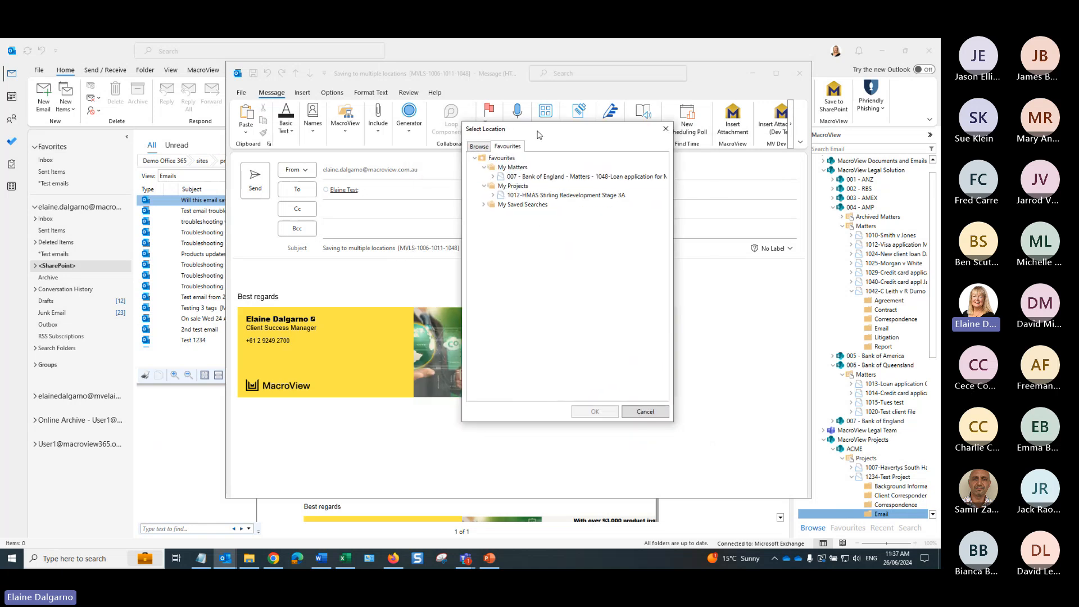
click(492, 196)
click(524, 233)
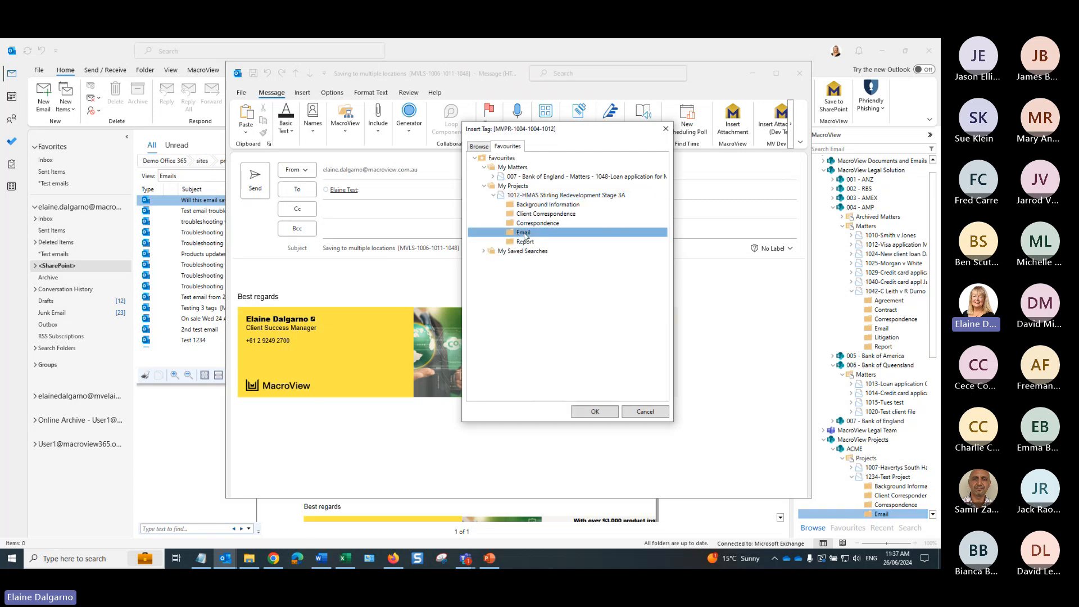
click(600, 414)
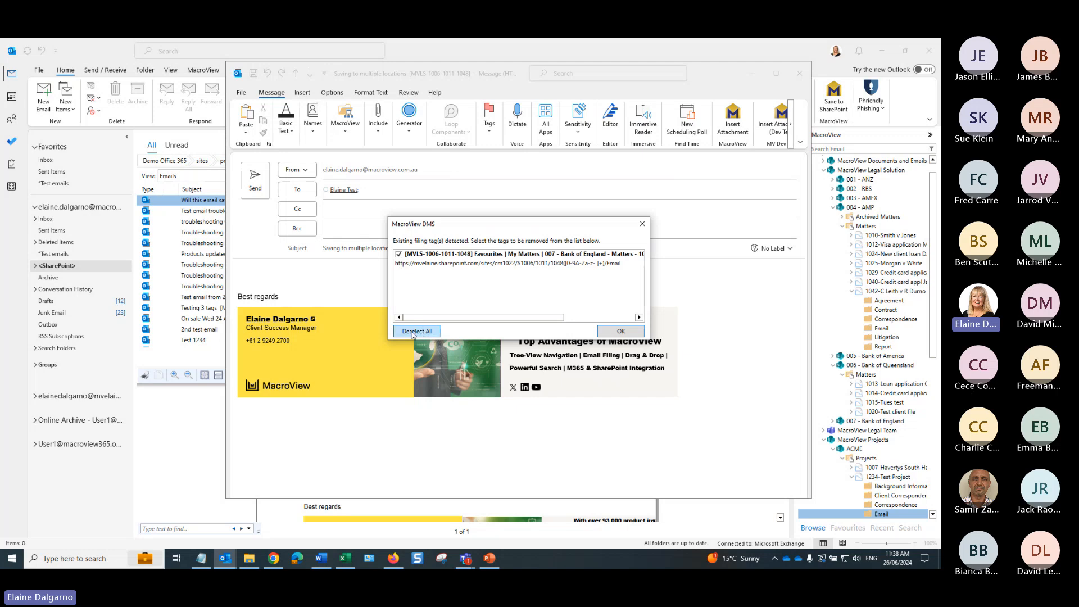
click(399, 254)
drag(541, 225, 466, 269)
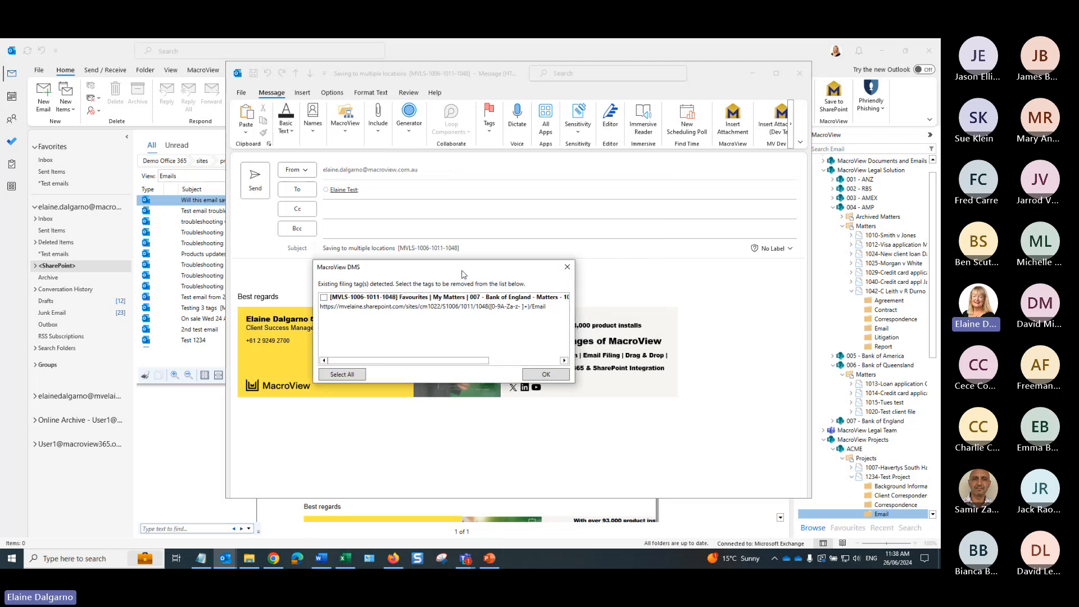
click(544, 375)
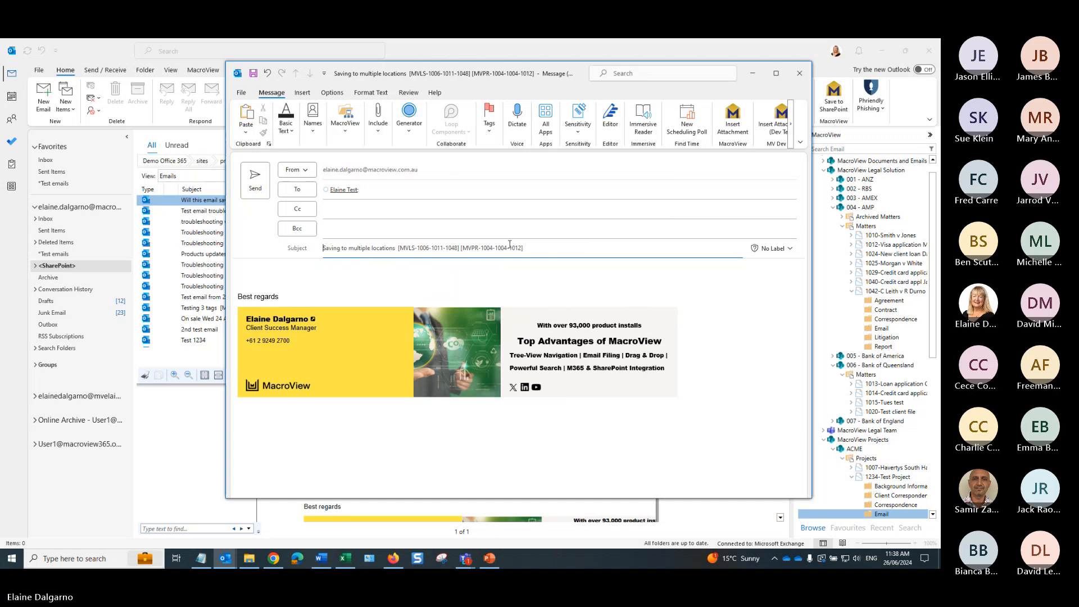
Start inserting a third tag by searching MacroView Legal Solution for "white" and selecting AMP credit card application matter 1029
click(345, 127)
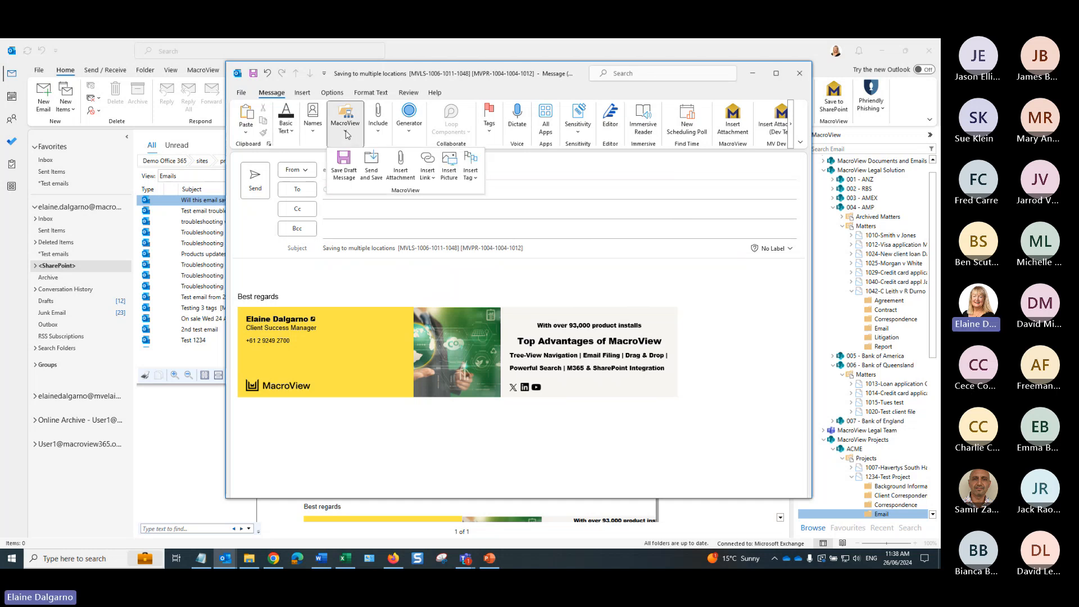
click(471, 175)
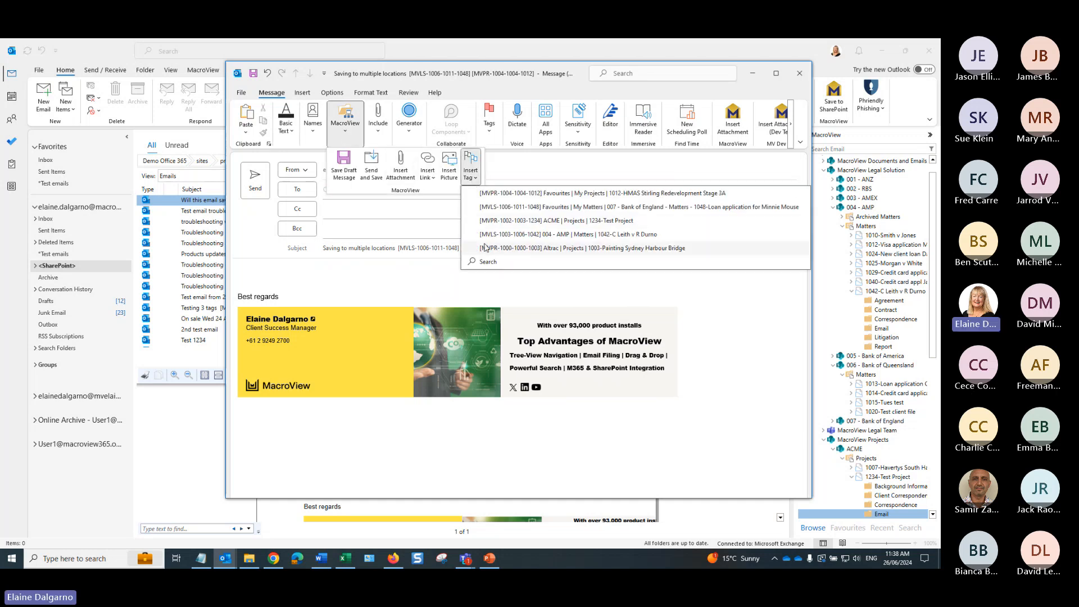
click(483, 262)
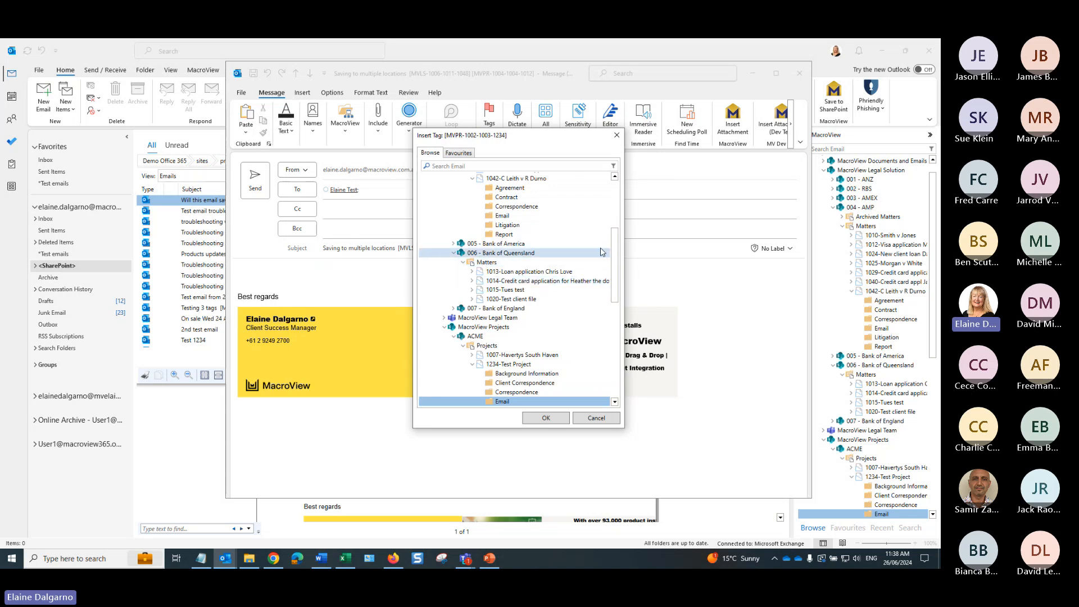
scroll(601, 252, up, 5)
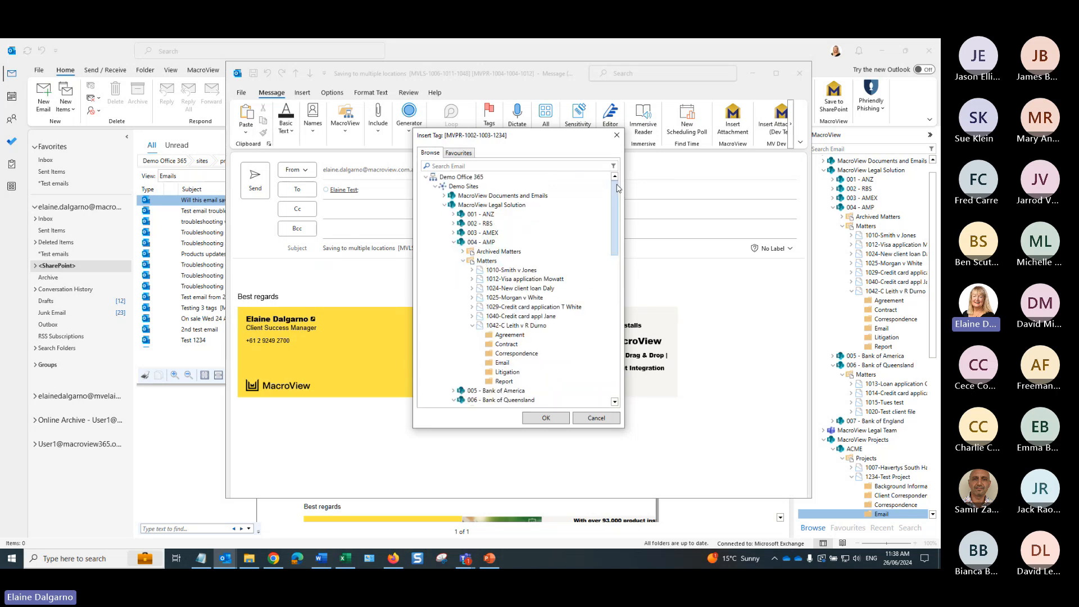
click(461, 205)
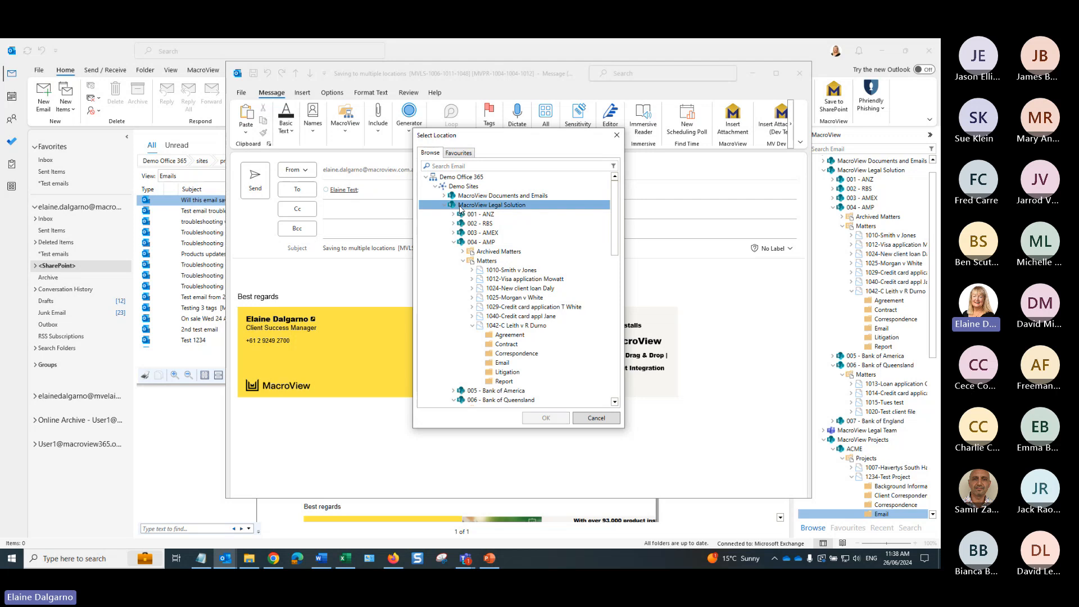
click(444, 166)
text(white)
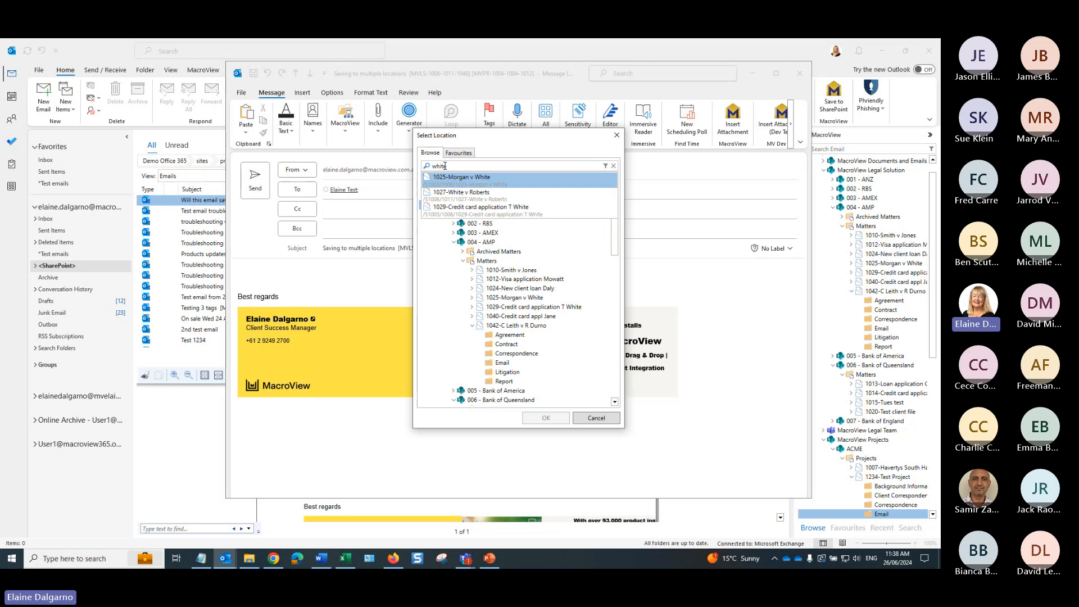
click(438, 209)
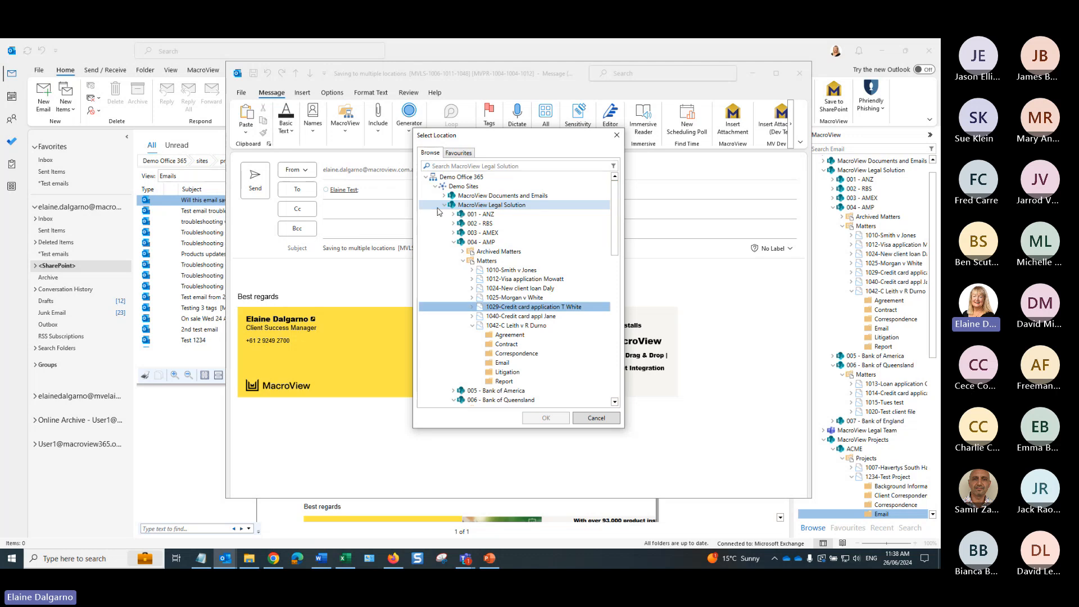
click(472, 306)
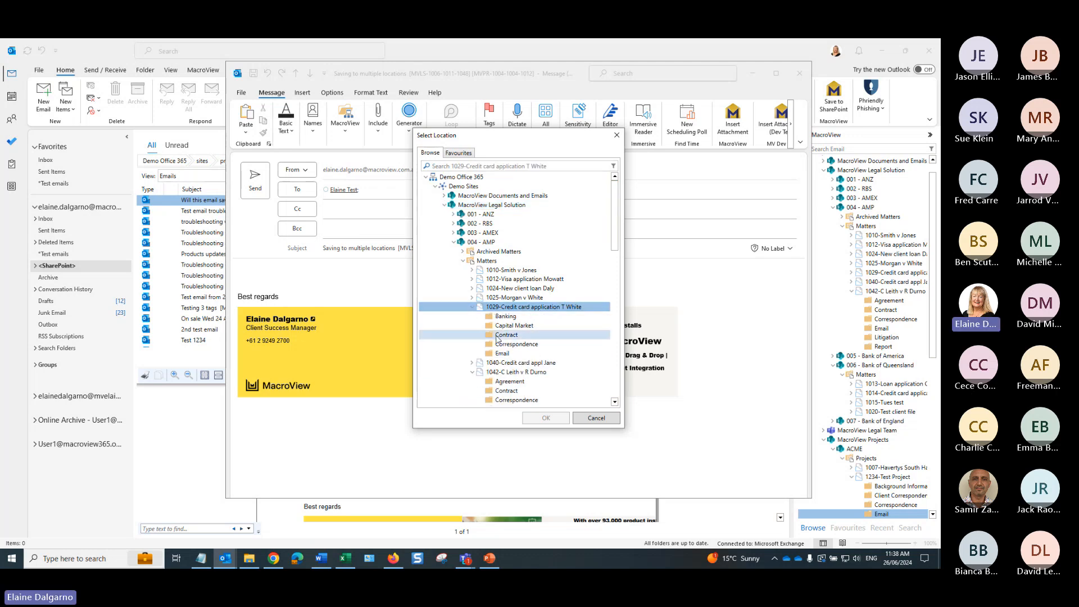
click(497, 353)
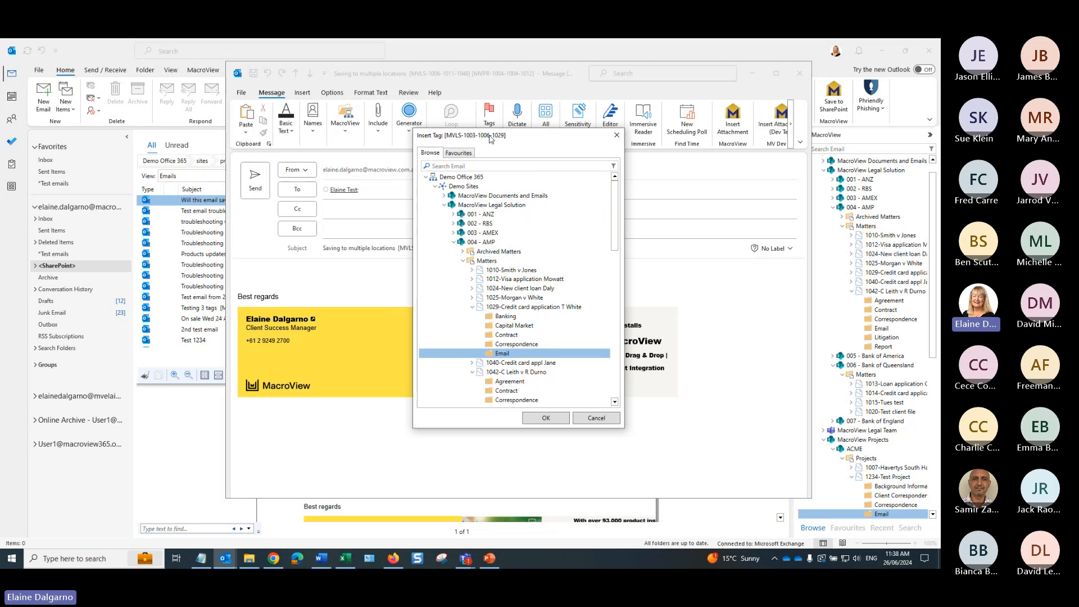
click(545, 418)
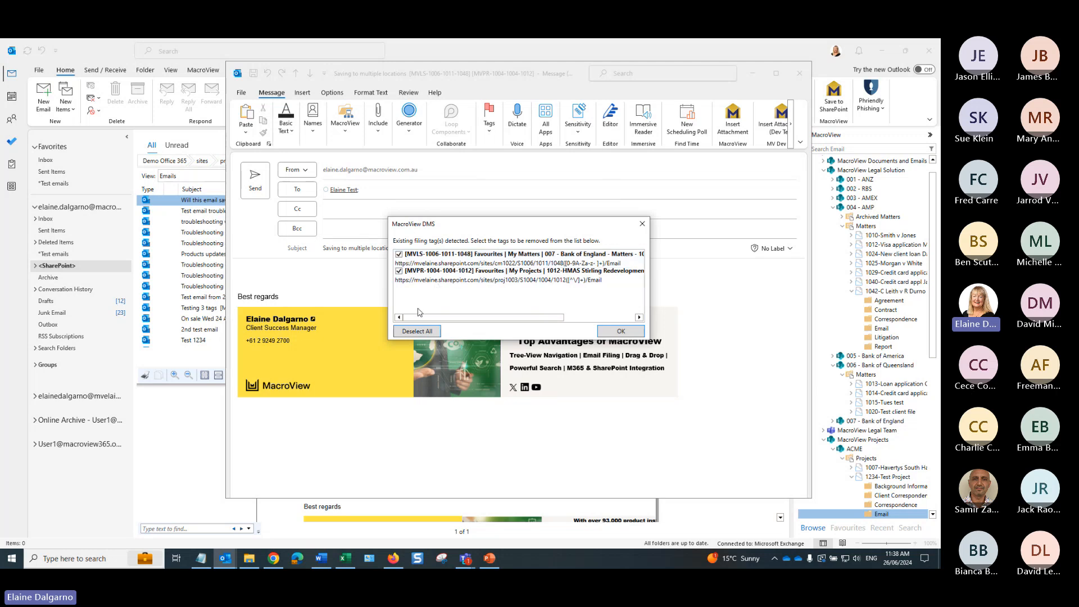
click(410, 331)
click(601, 332)
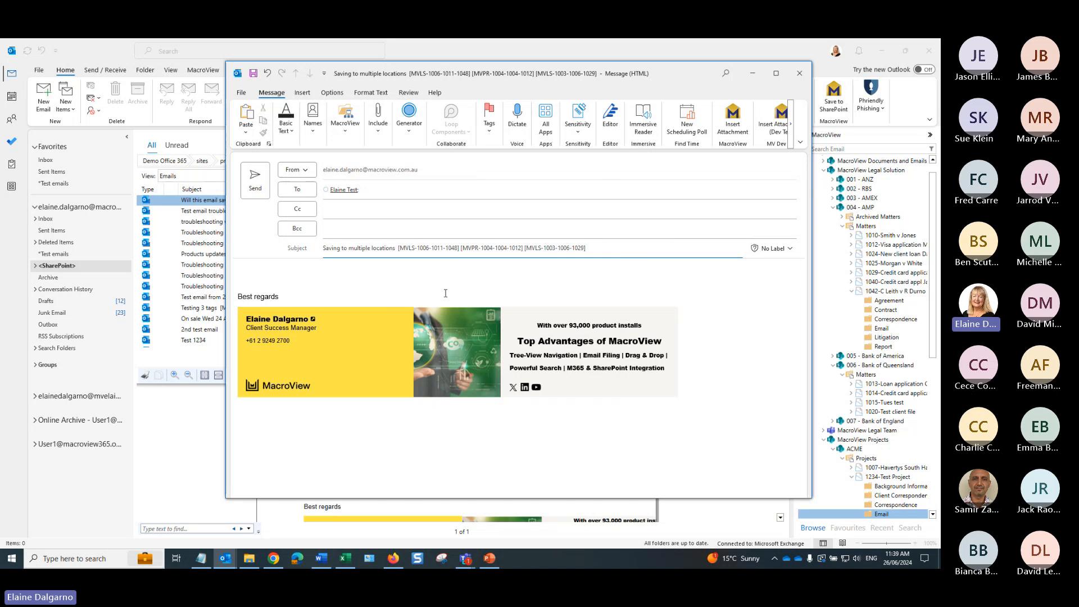
Enter "3 tags" as the message body and send the email
click(430, 274)
text(3)
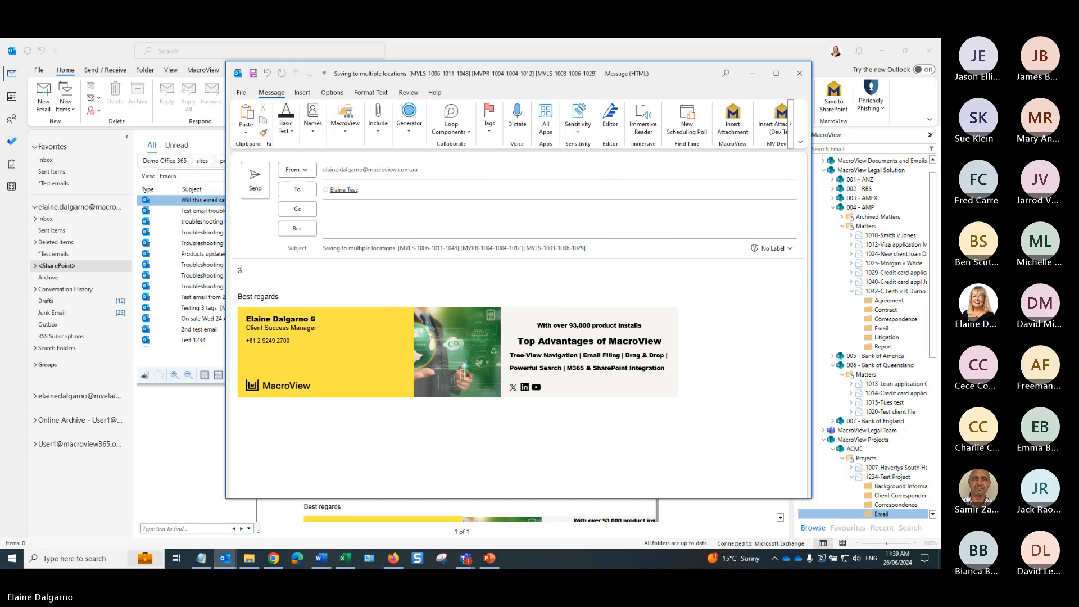
text( tags)
click(264, 184)
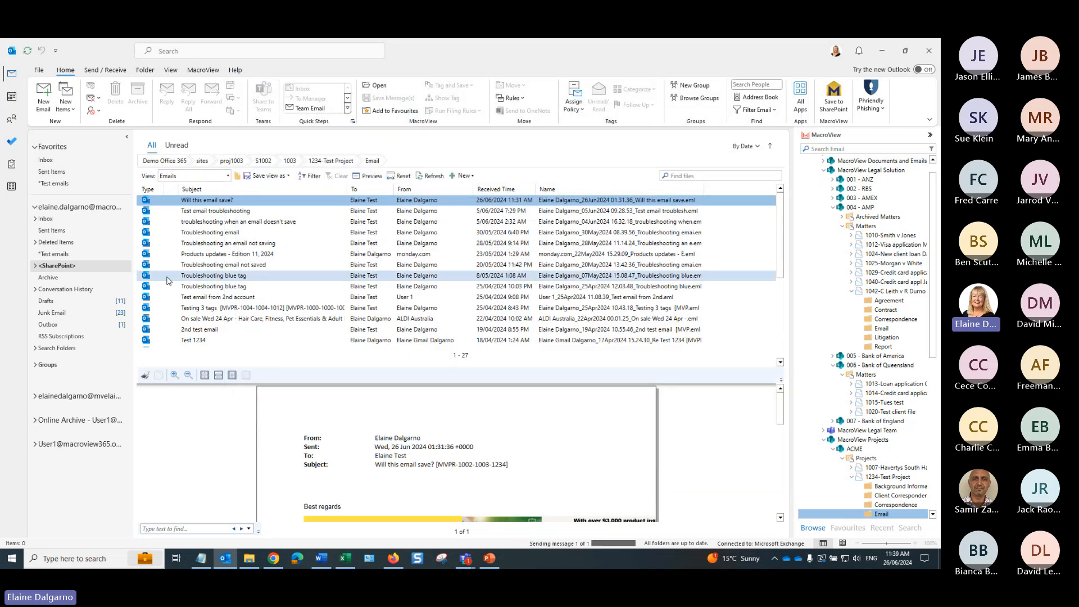
Show the sent message's managed filing tags, open the credit card matter 1029 location and preview the saved "Saving to multiple locations" email
click(68, 173)
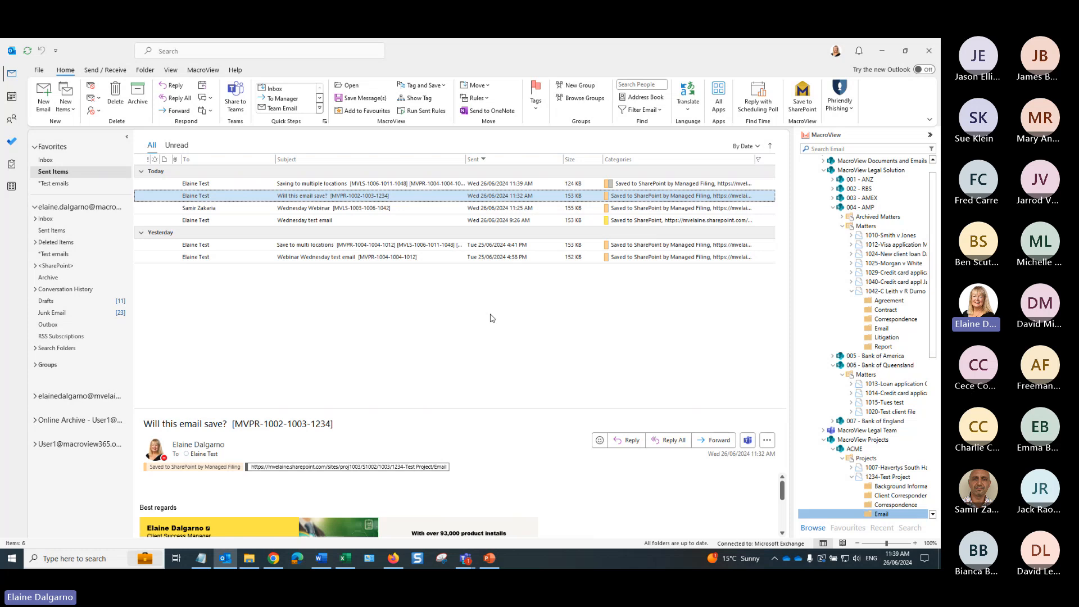
click(383, 185)
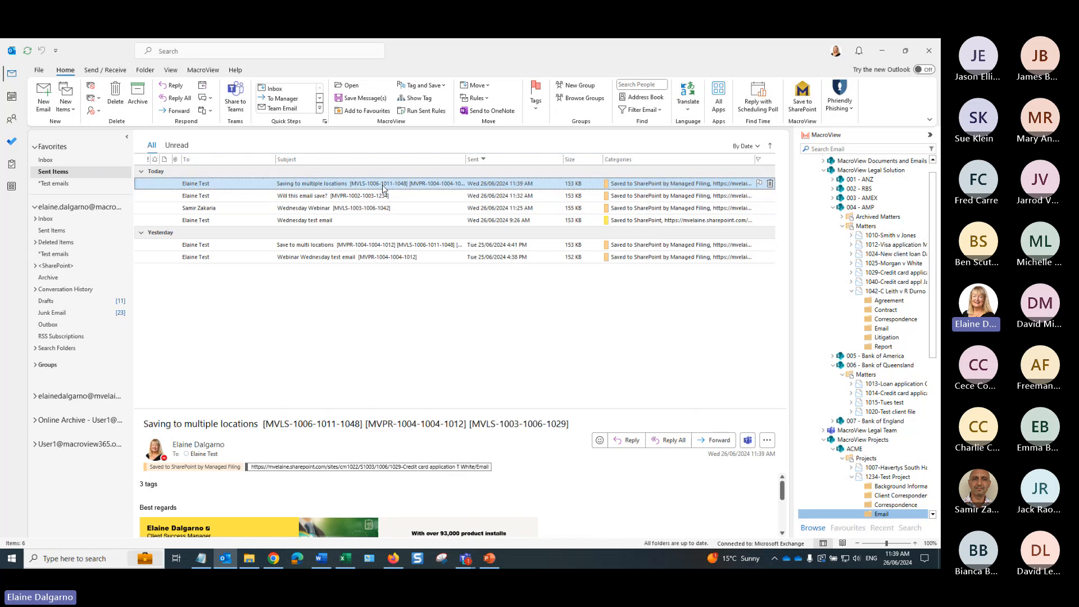
click(421, 99)
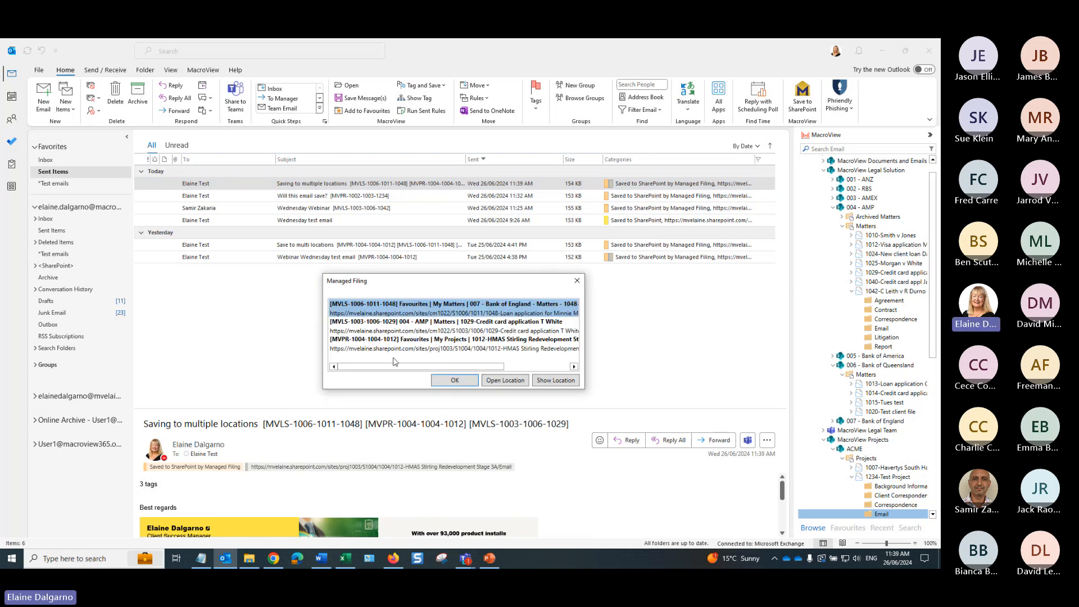
click(389, 324)
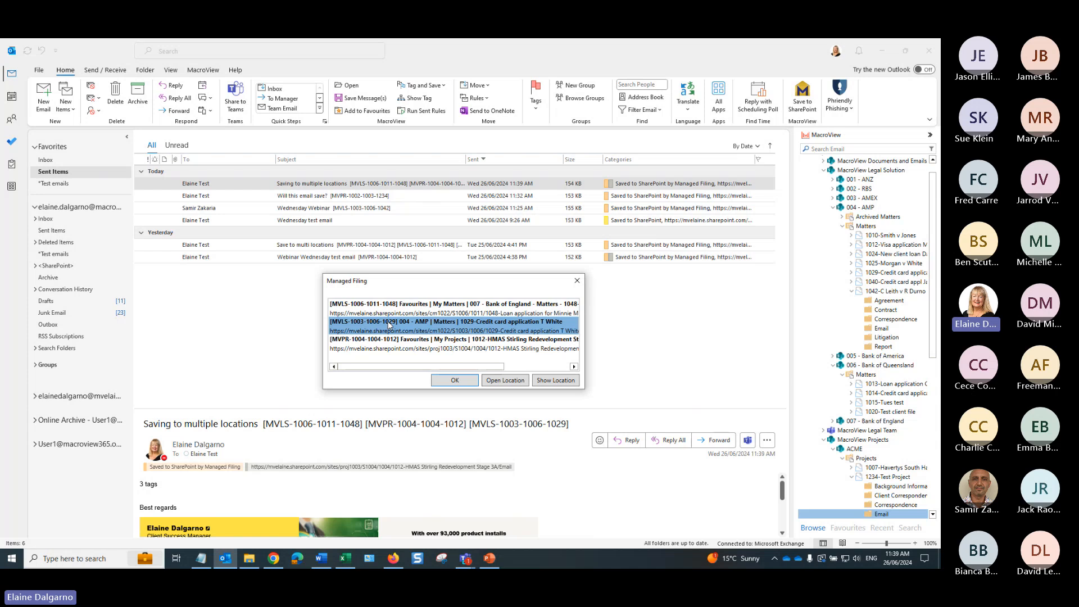
click(505, 380)
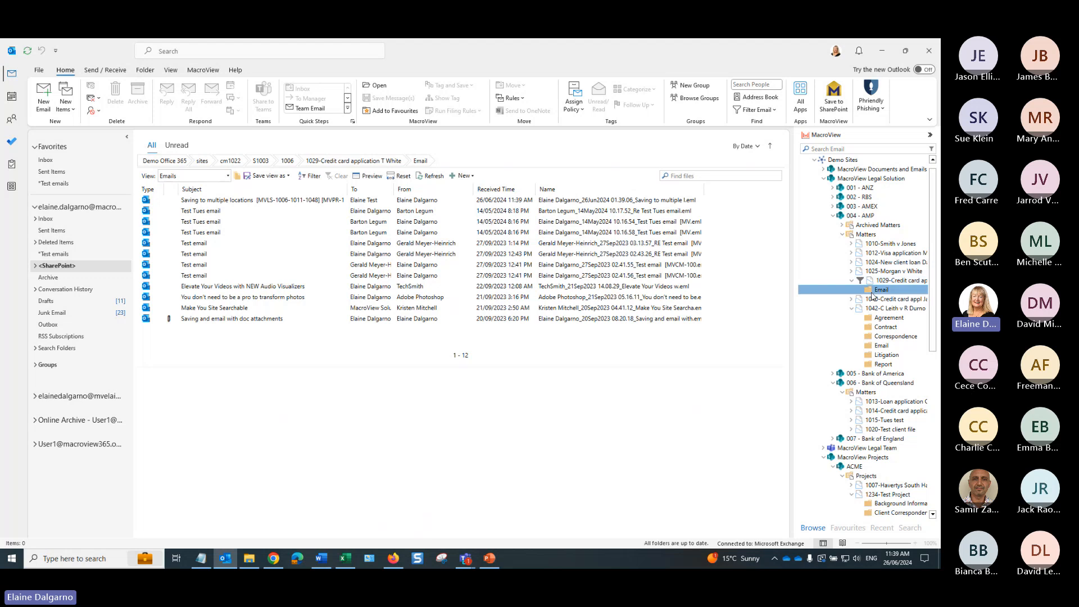
click(308, 202)
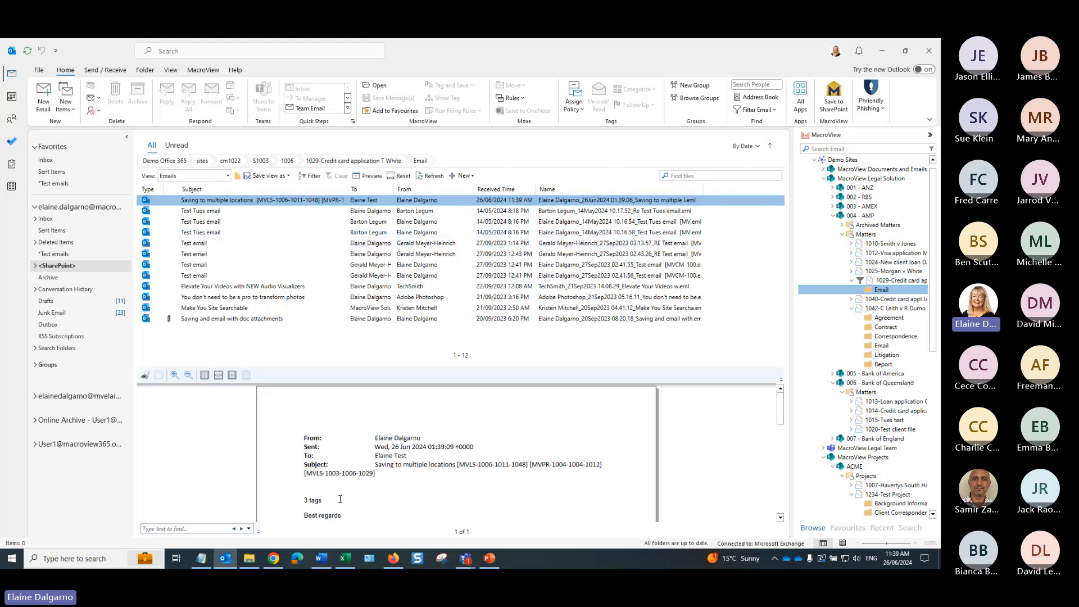
double_click(312, 499)
Show the sent message's tags again, open the 1012-HMAS Stirling Redevelopment Stage 3A location and check the saved copy's body text
click(60, 173)
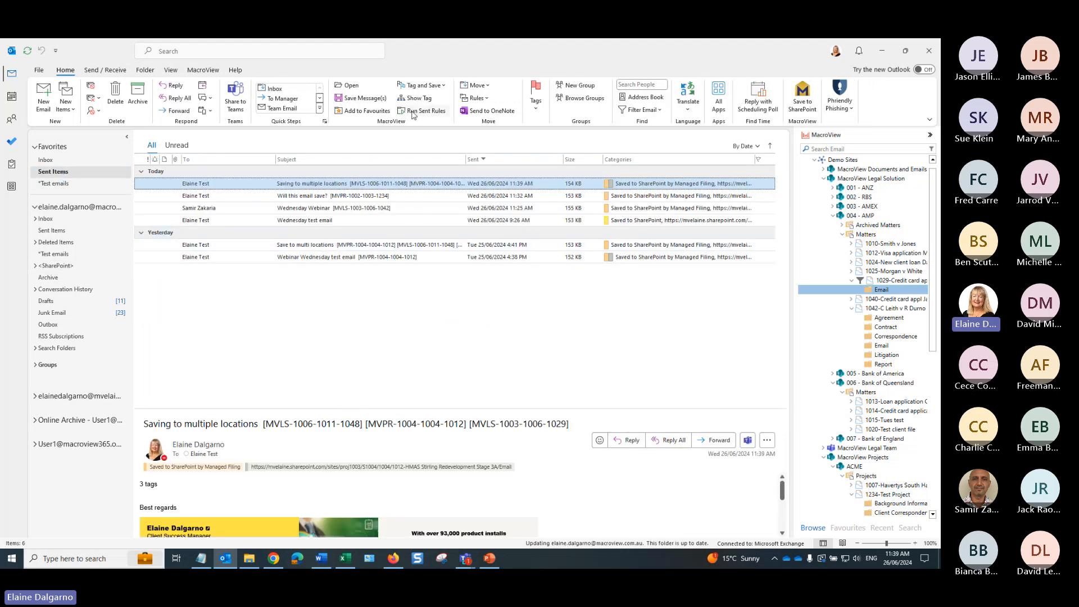
click(414, 100)
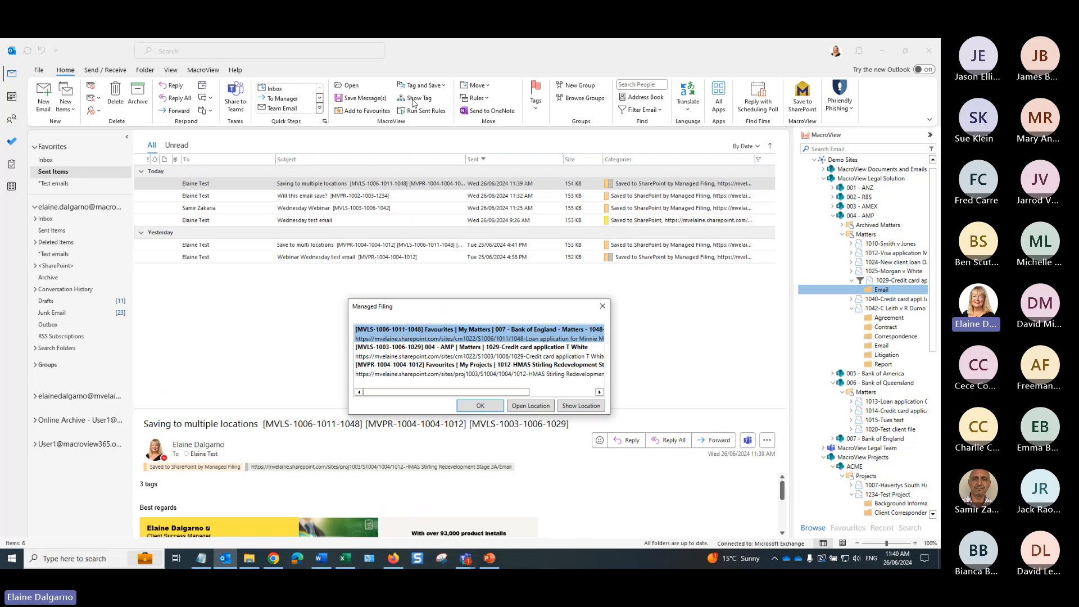
click(421, 370)
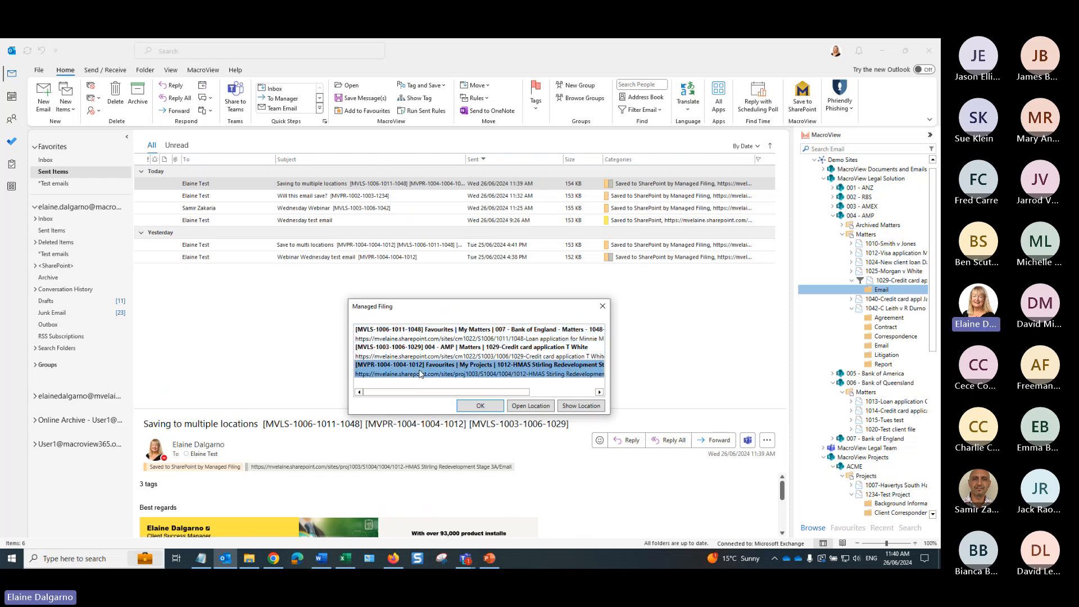
click(530, 406)
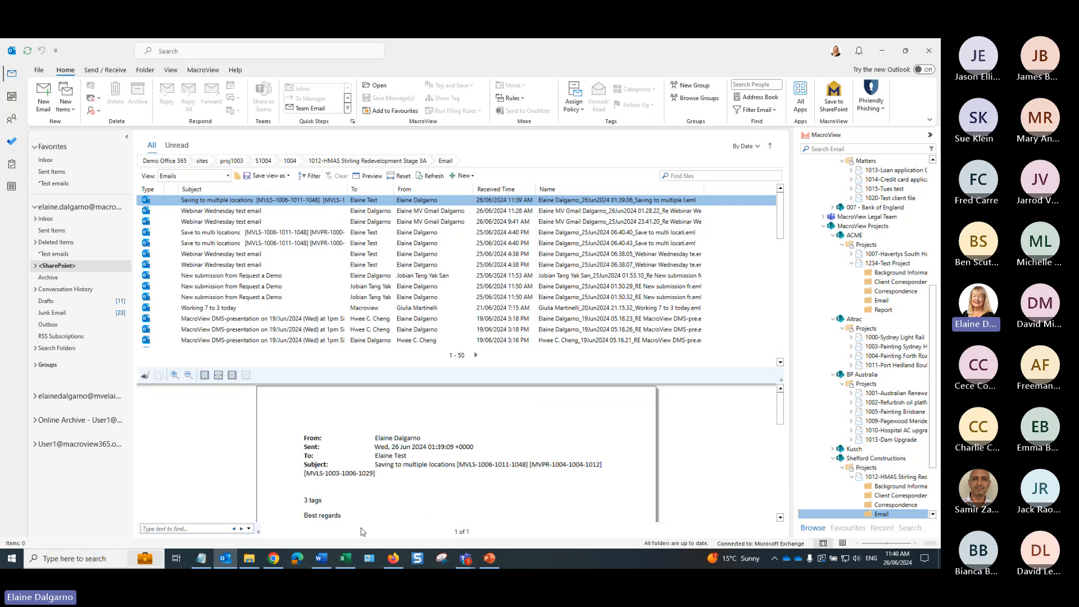
double_click(316, 500)
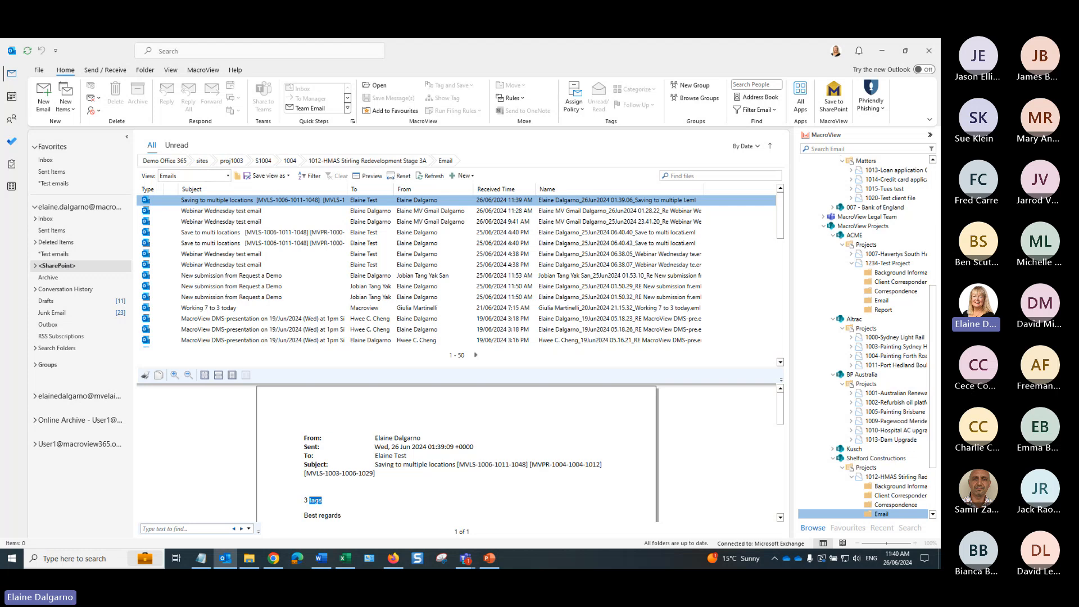
Start a new email from the User1 mailbox's Inbox and address it to the colleague
click(36, 448)
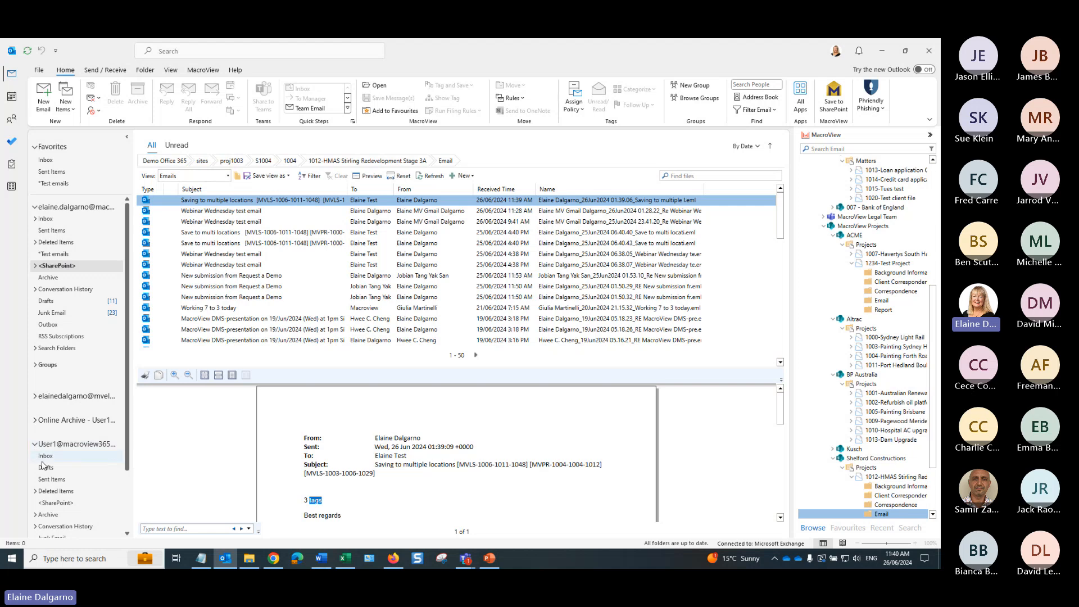
click(45, 457)
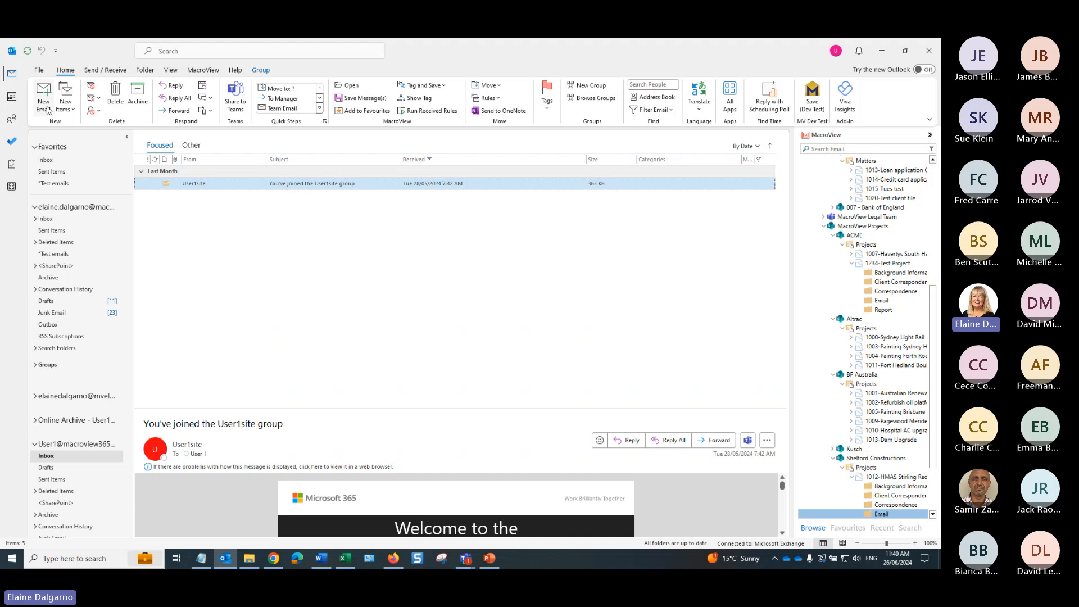
click(47, 107)
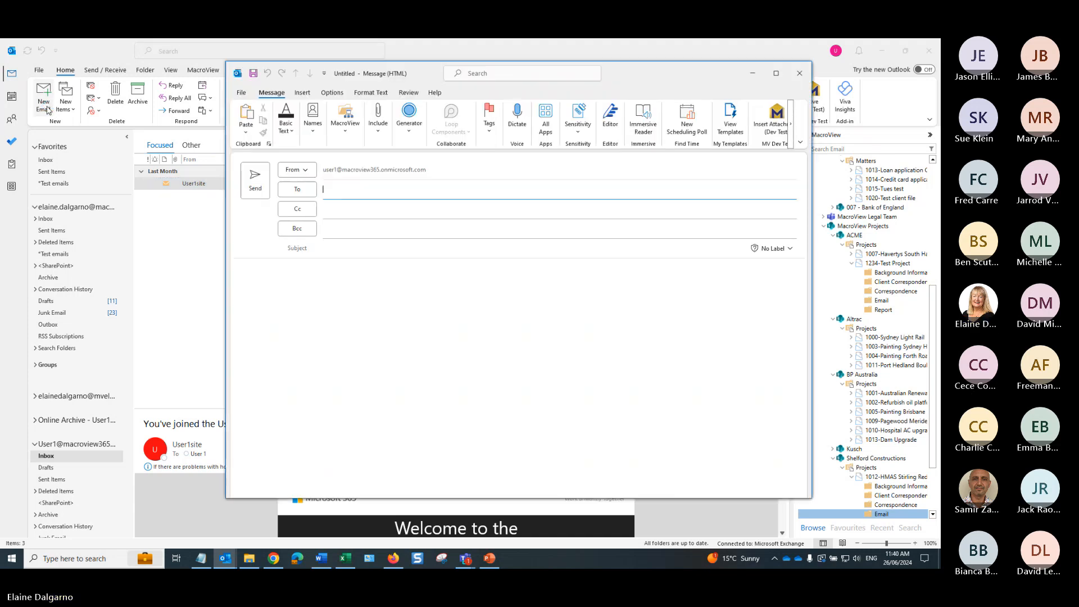
text(sam)
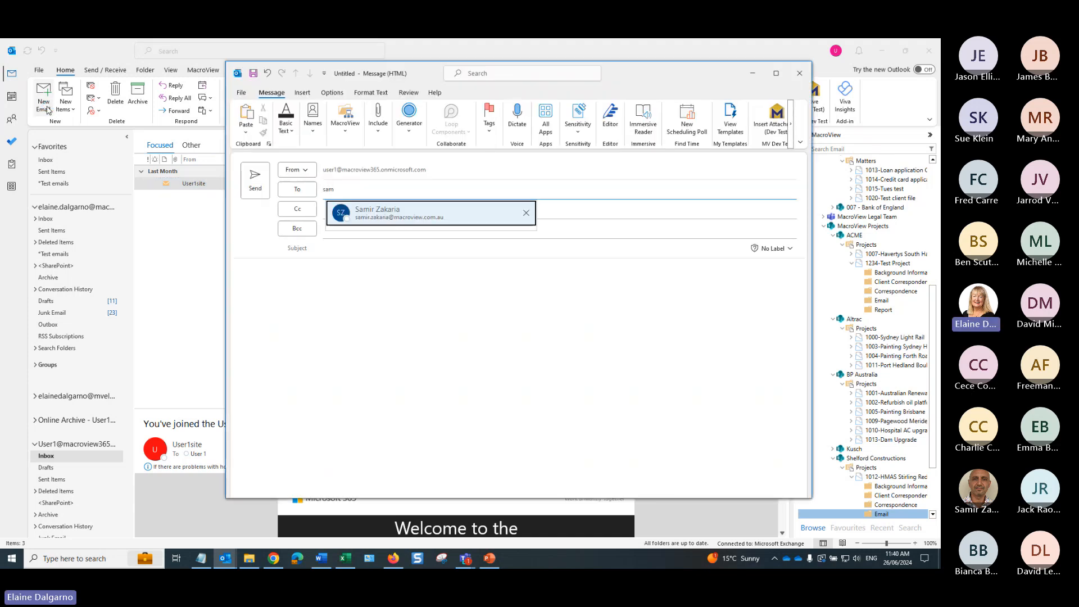
key(Tab)
Enter "Hi from user 1" as the email's subject and "Please reply!" as its message body
key(Tab)
key(Tab)
text(H)
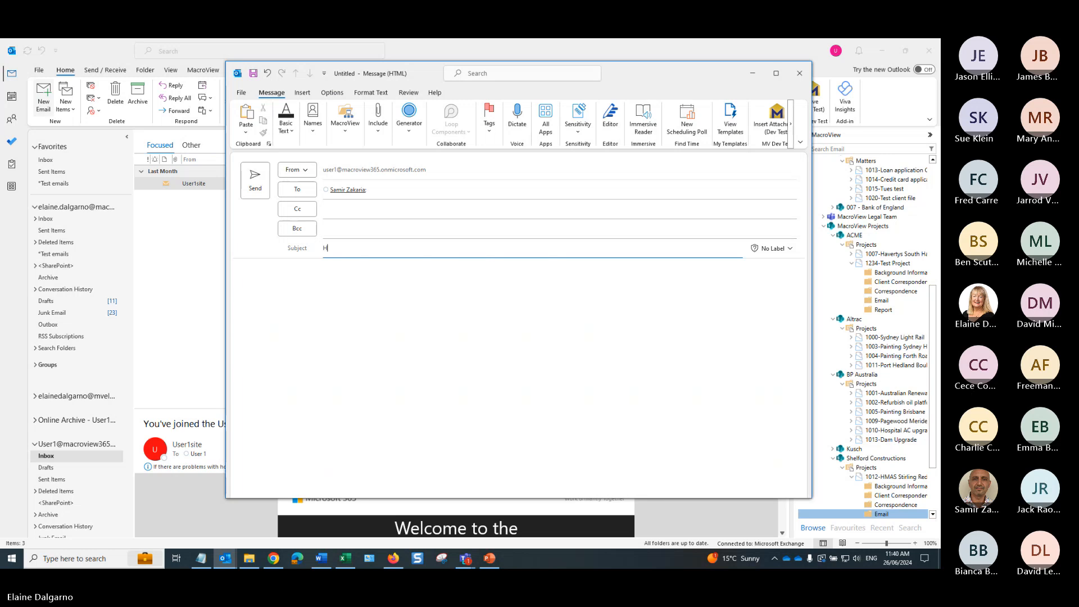
text(i from user)
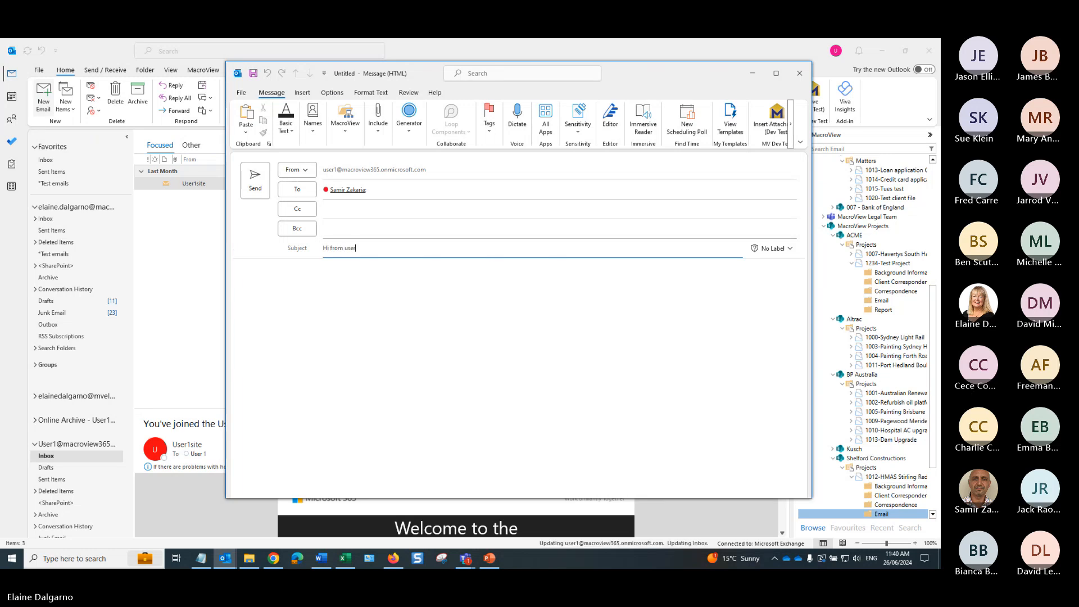
text( 1)
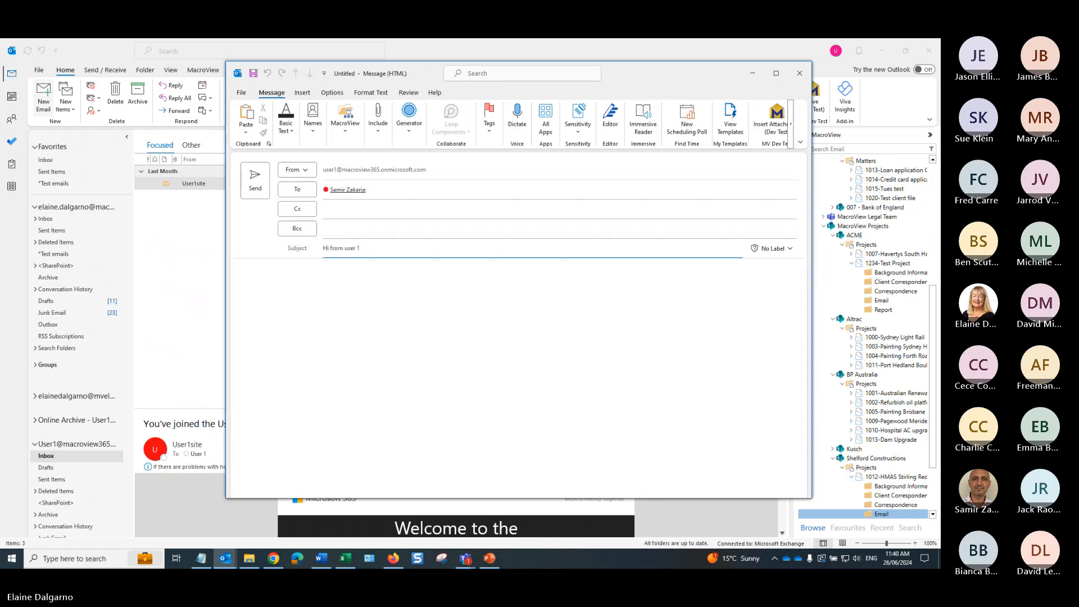
key(Tab)
text(pleas)
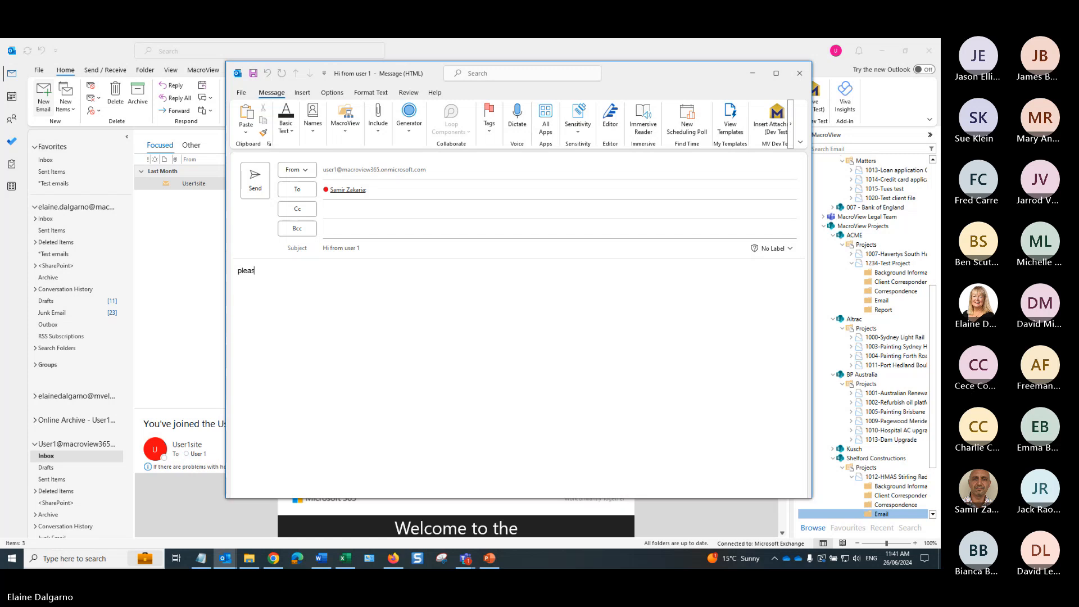
text(e reply!)
click(410, 249)
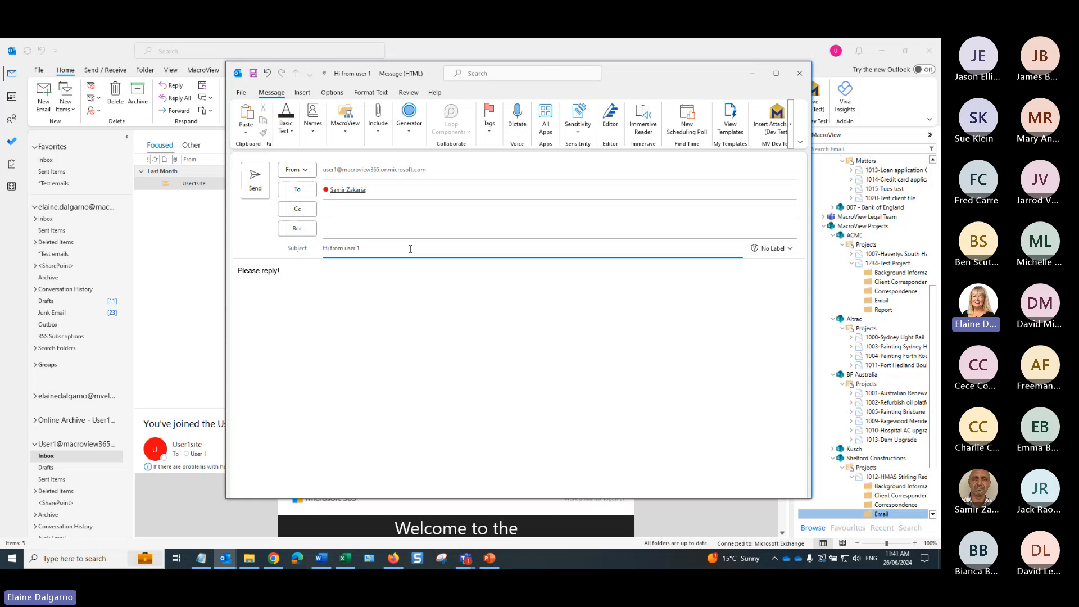
click(345, 125)
click(470, 171)
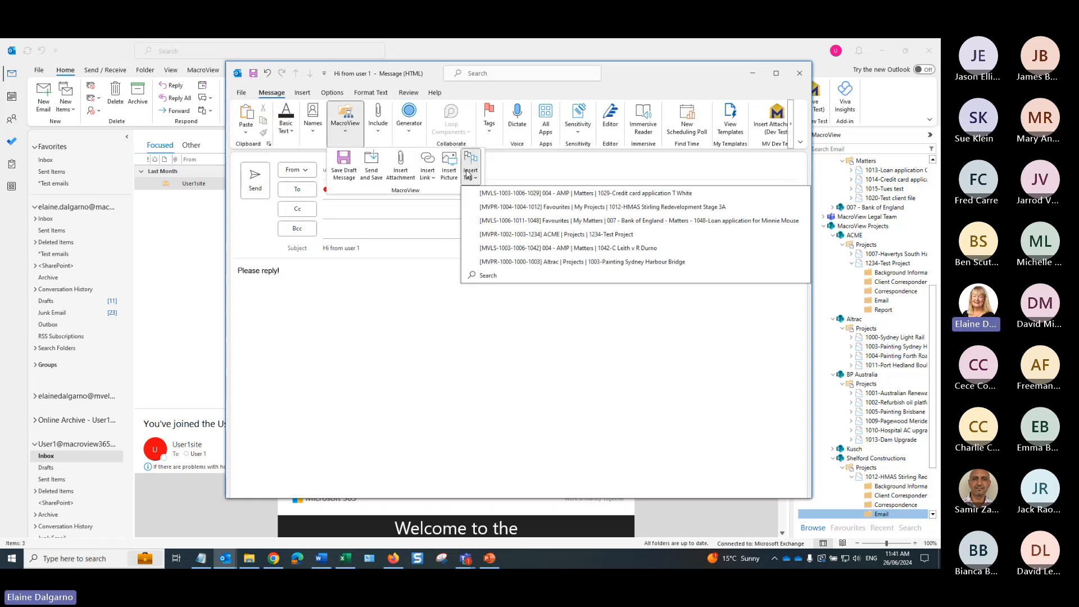
click(522, 208)
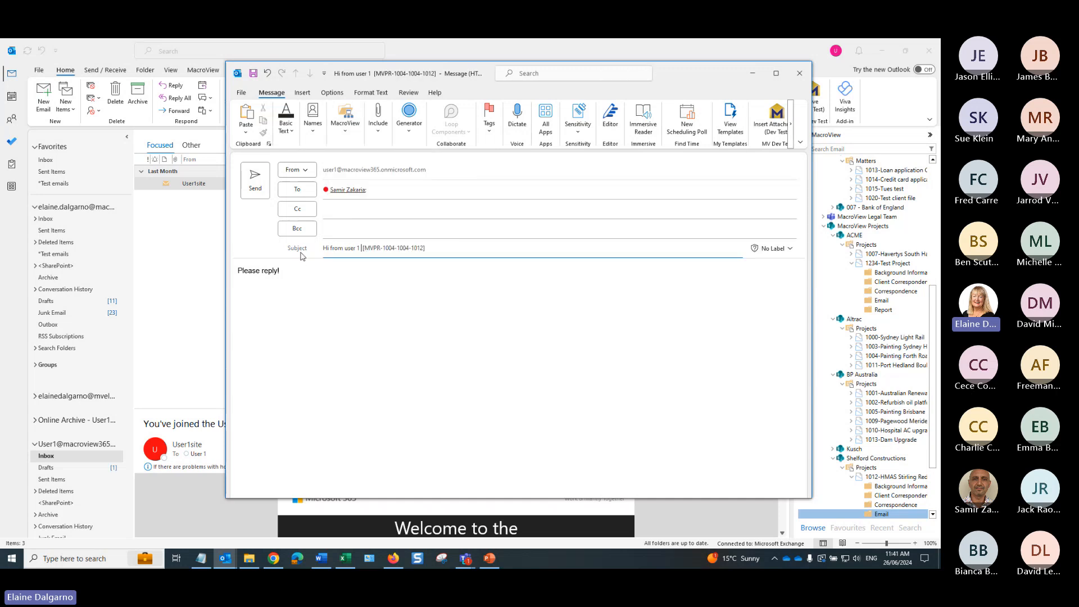
click(259, 189)
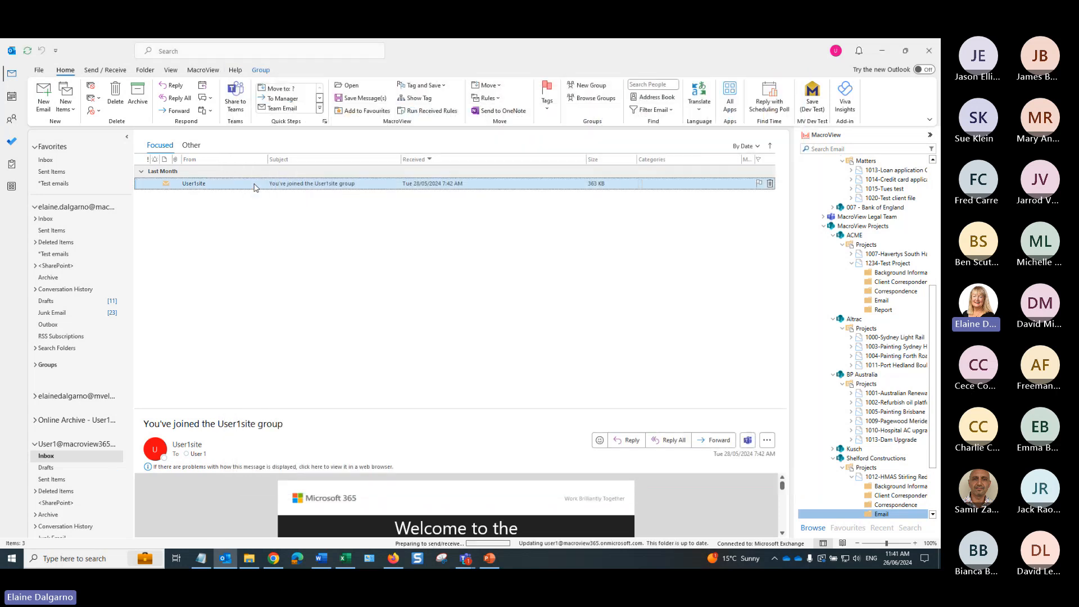
Check User1's Sent Items, then add that mailbox's Inbox and Sent Items to the monitored mailboxes and save
click(54, 480)
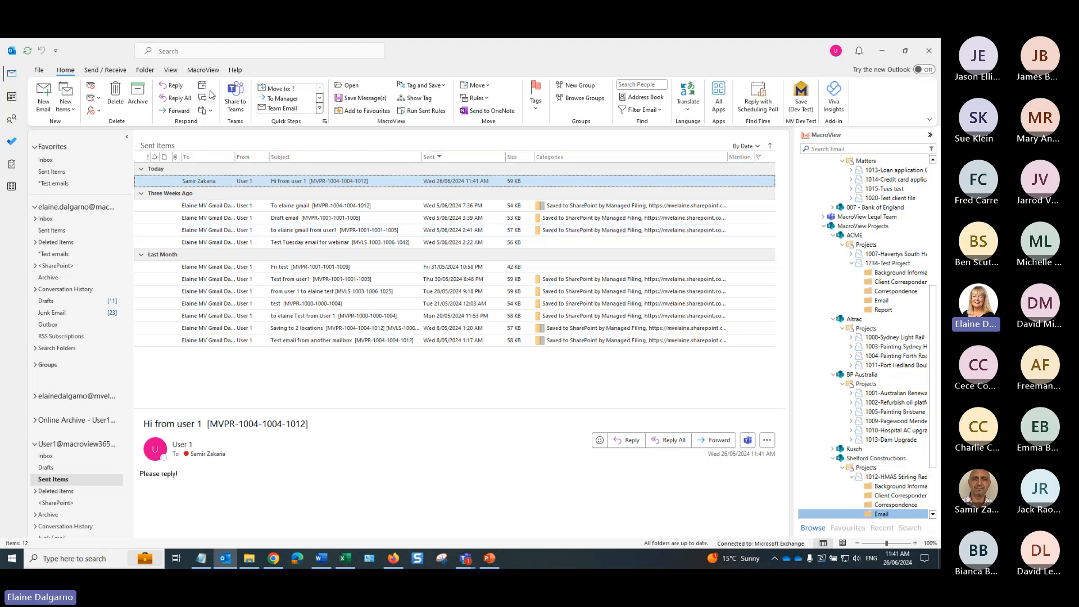
click(204, 70)
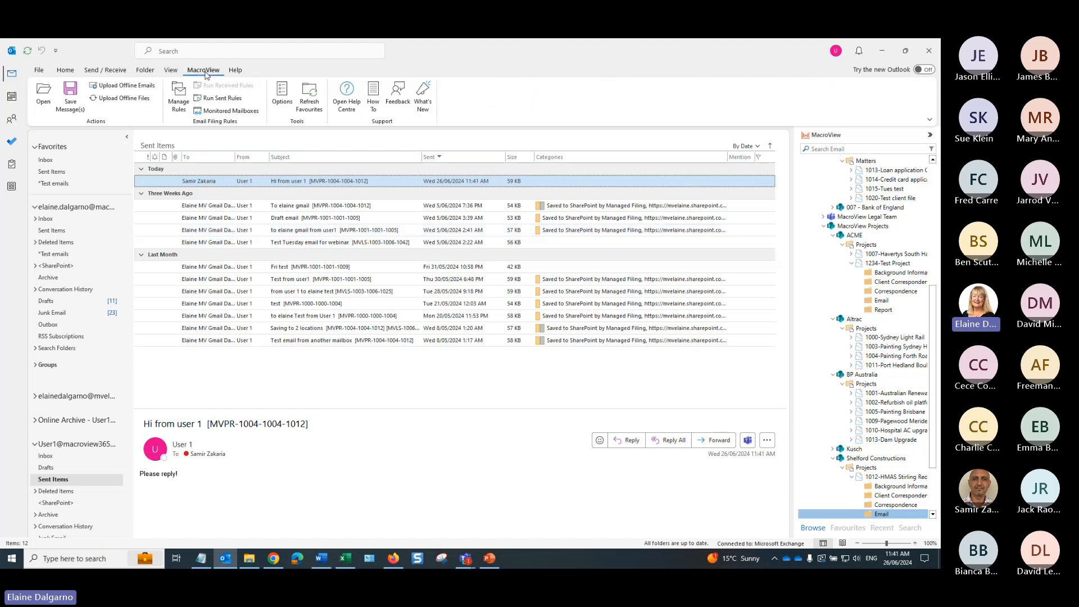
click(208, 111)
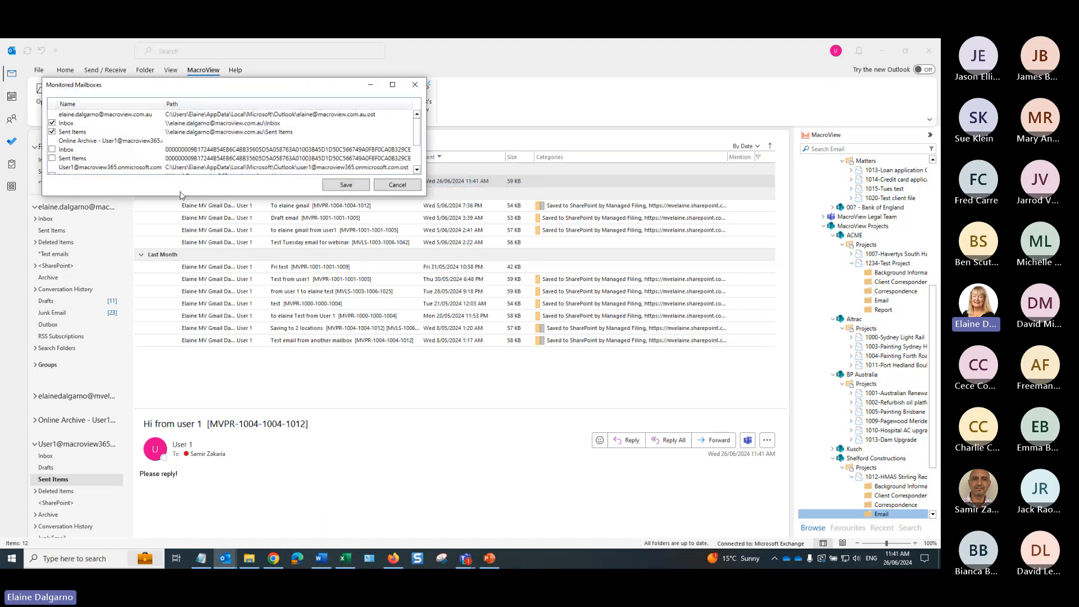
drag(178, 196, 164, 260)
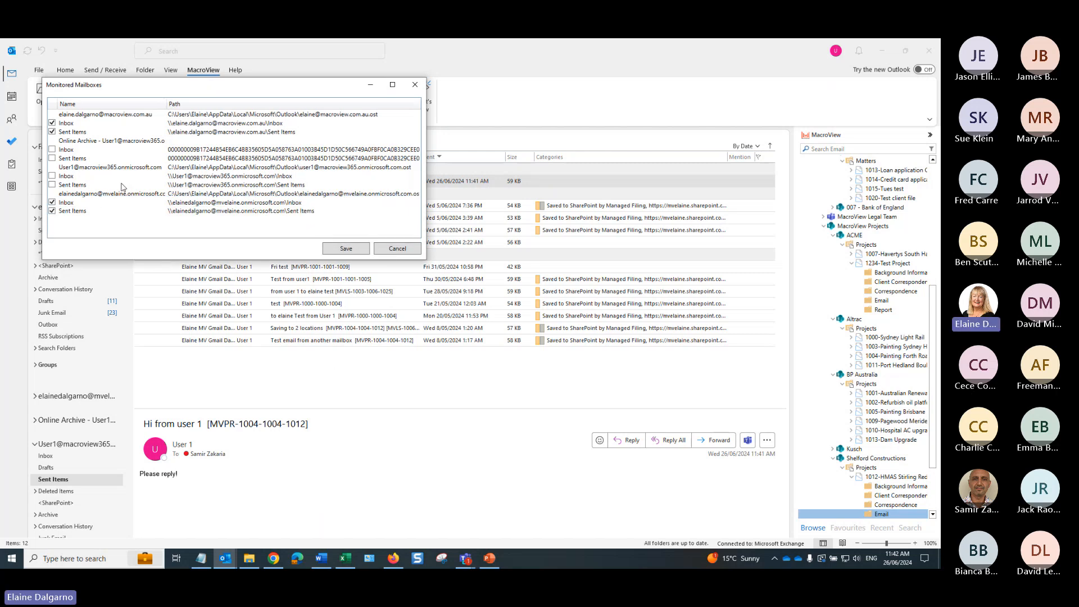
click(52, 176)
click(52, 184)
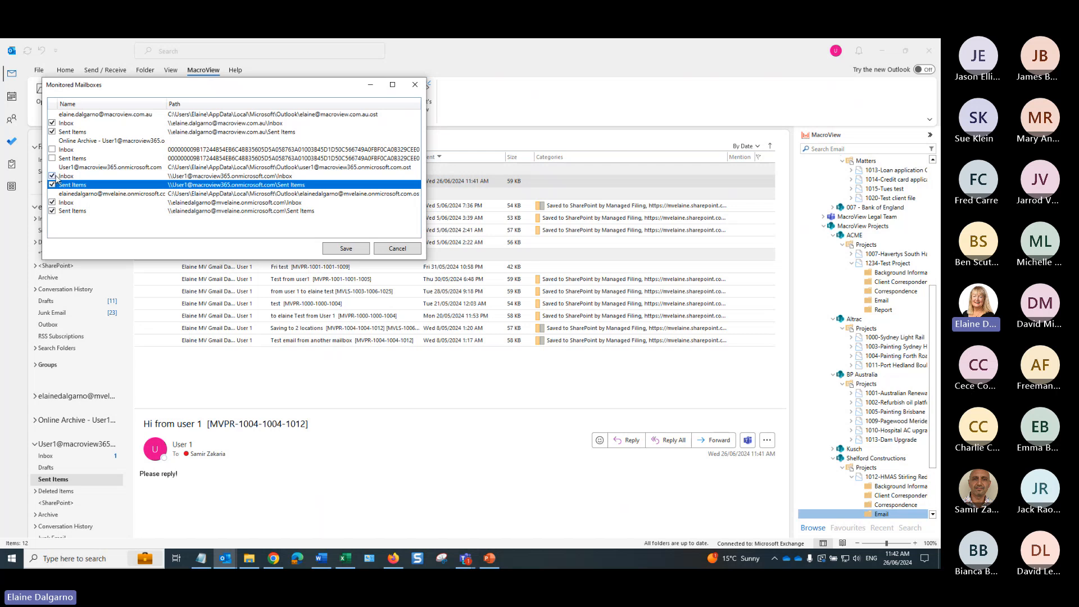
click(341, 249)
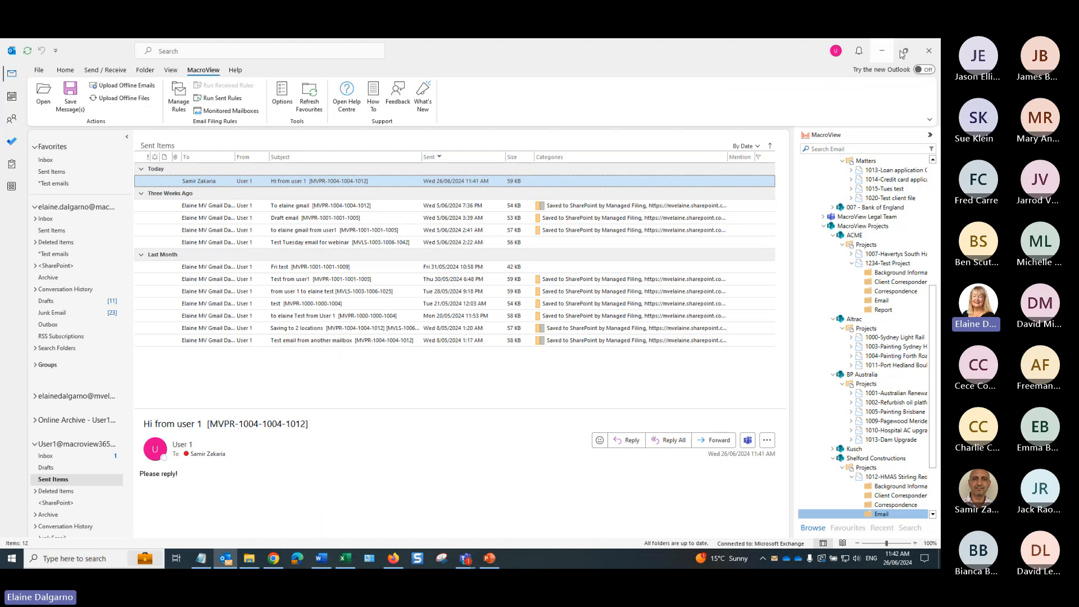
Restart Outlook and open the User1 mailbox's Inbox
click(934, 49)
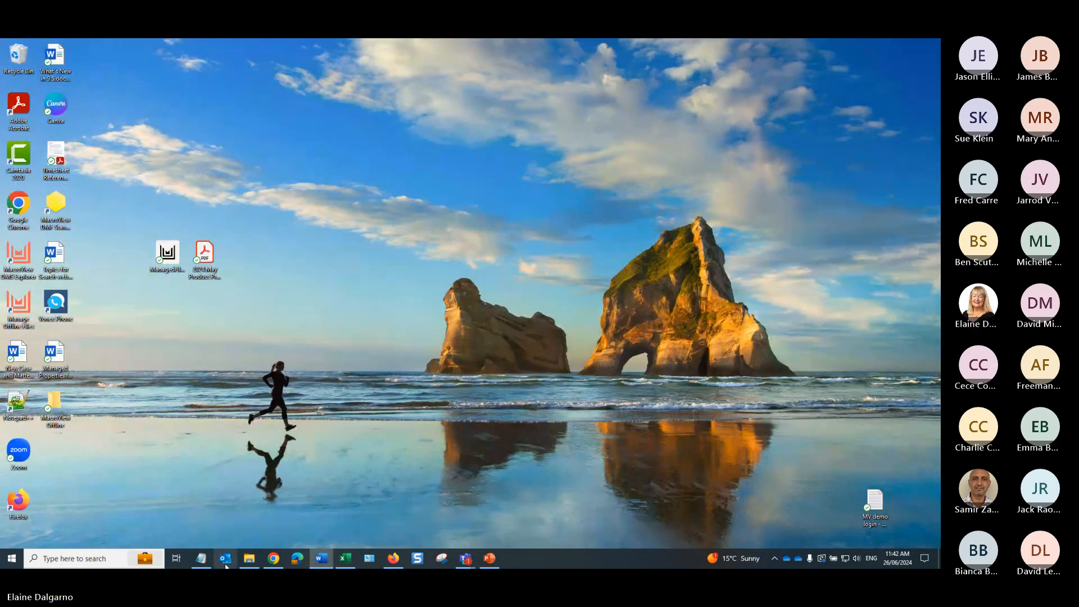
click(225, 559)
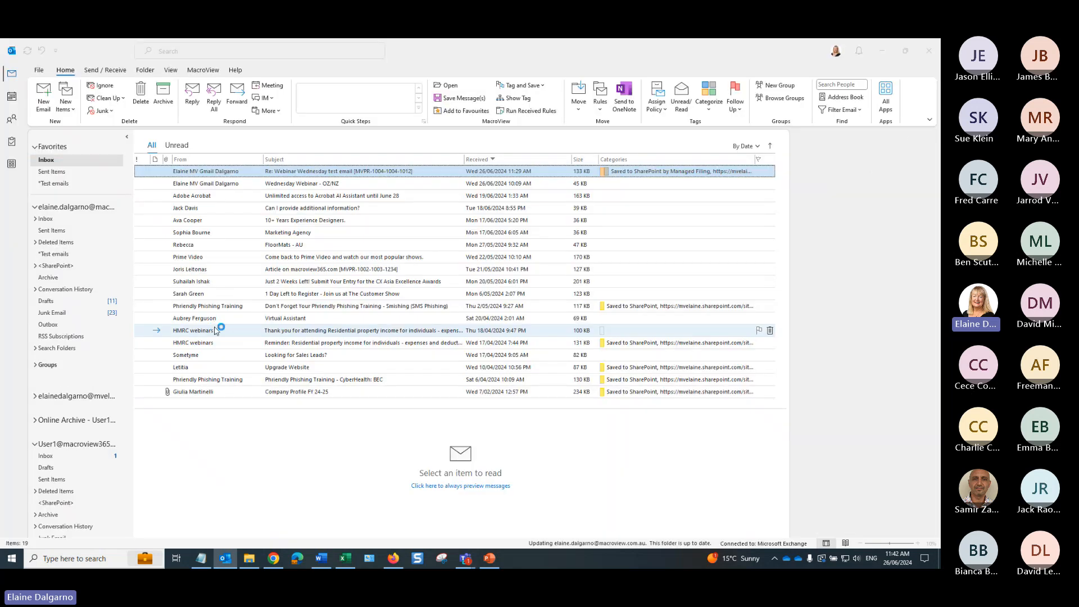
click(47, 457)
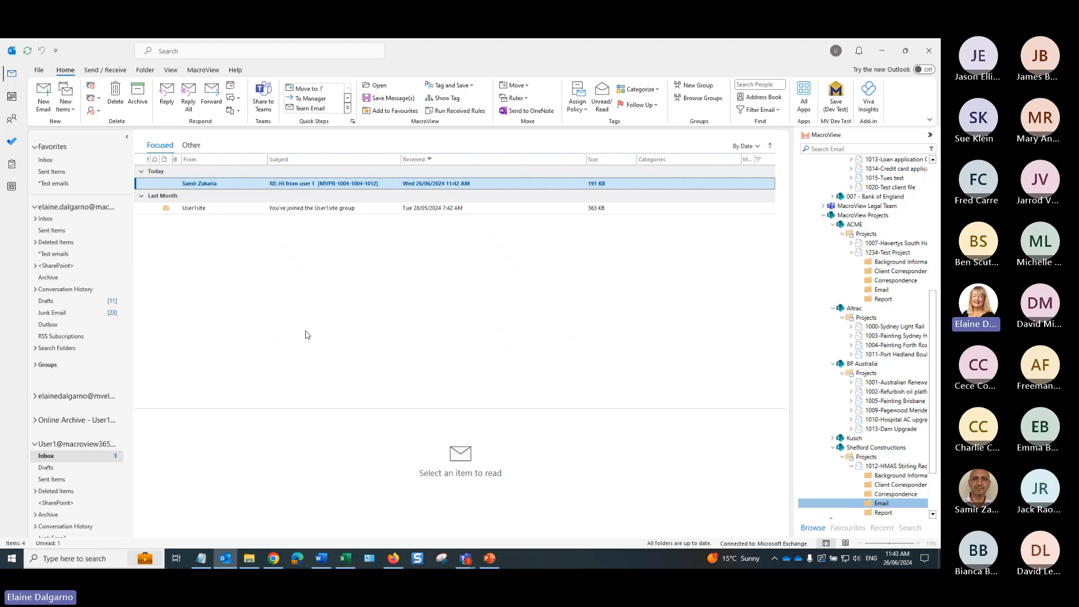
Run the received filing rules on the User1 Inbox and the sent filing rules on its Sent Items
click(450, 115)
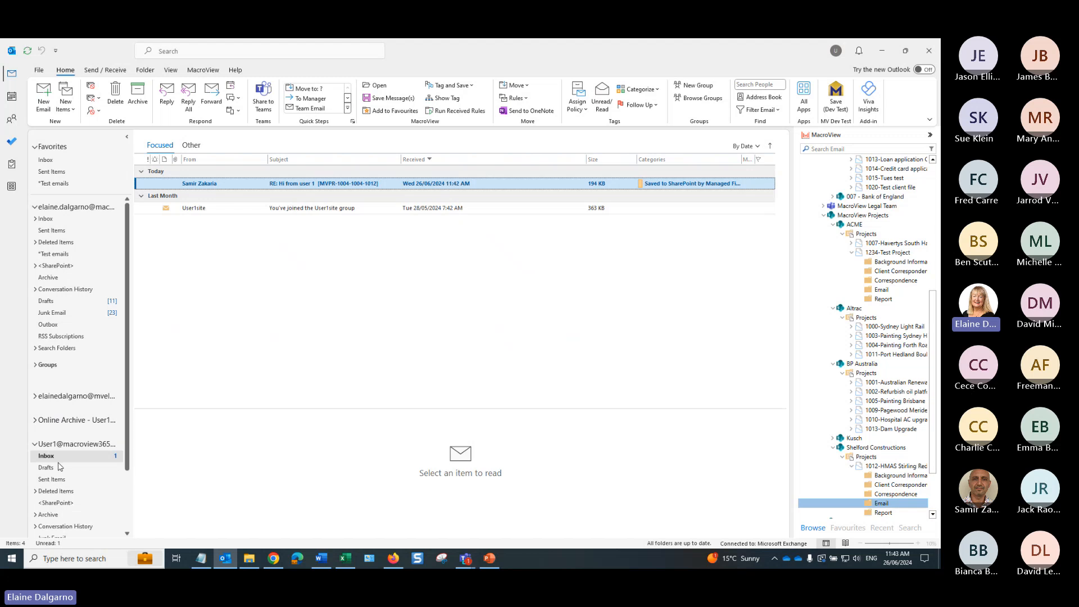
click(53, 480)
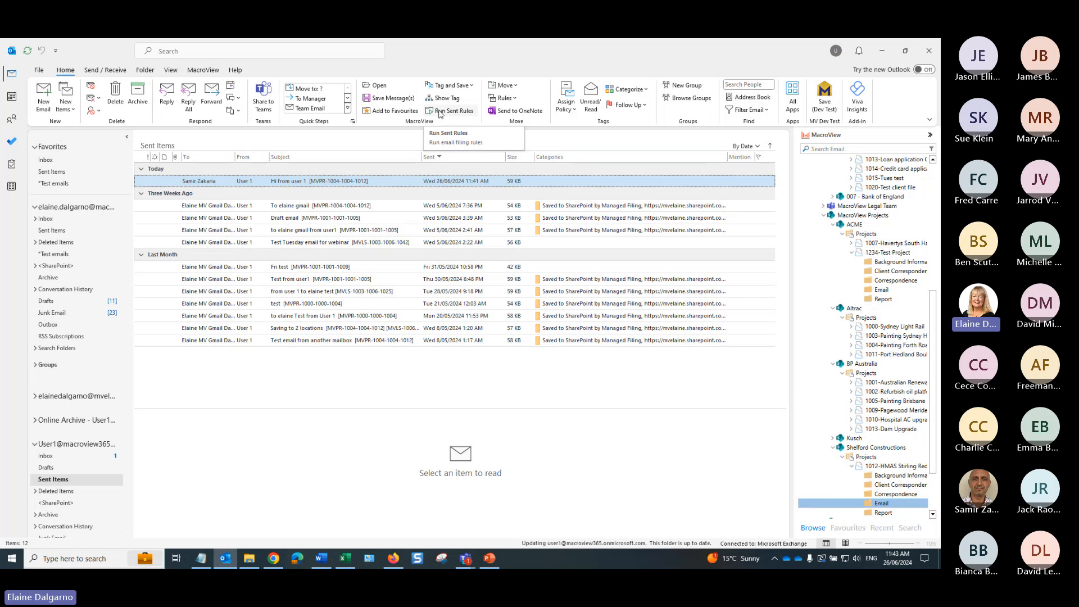
click(440, 111)
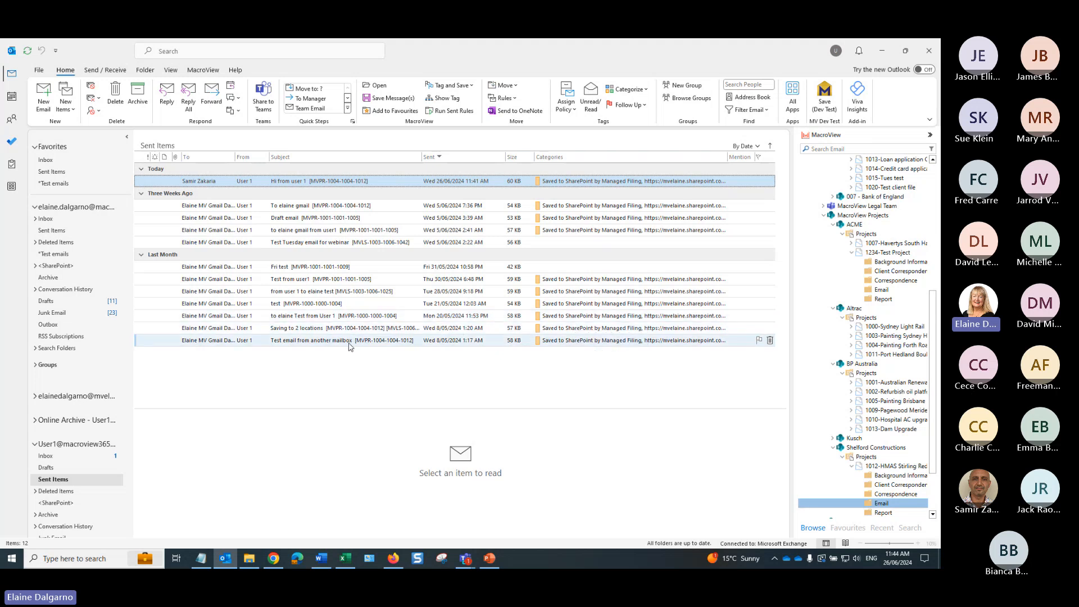
Delete all messages from the User1 mailbox's Sent Items
key(ctrl+a)
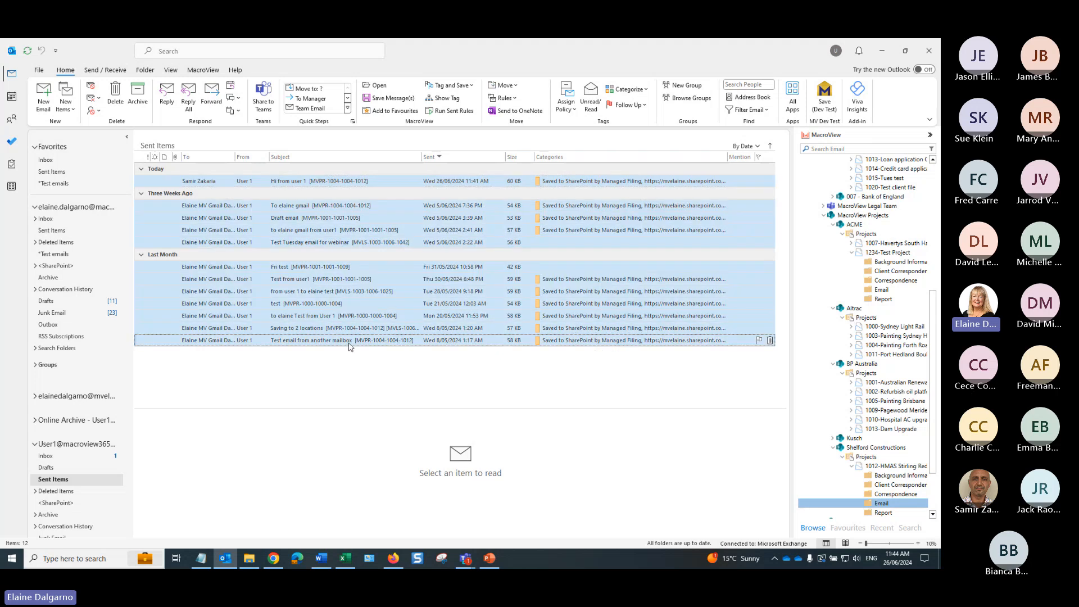
key(Delete)
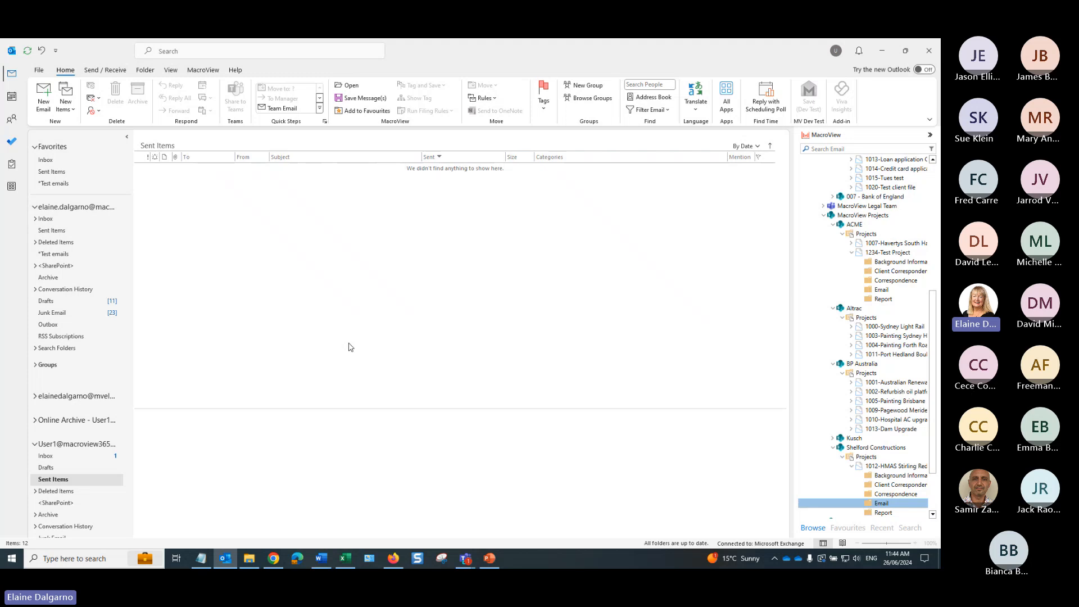
Sort the favourite Inbox by category, select all emails saved to SharePoint, and reverse the category sort order
click(45, 162)
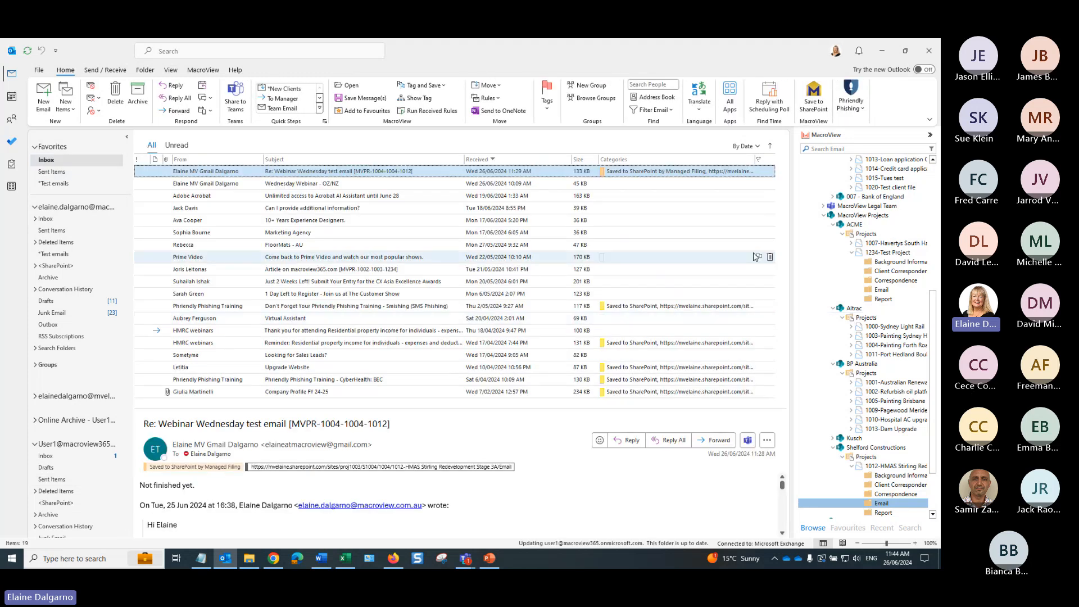
click(618, 160)
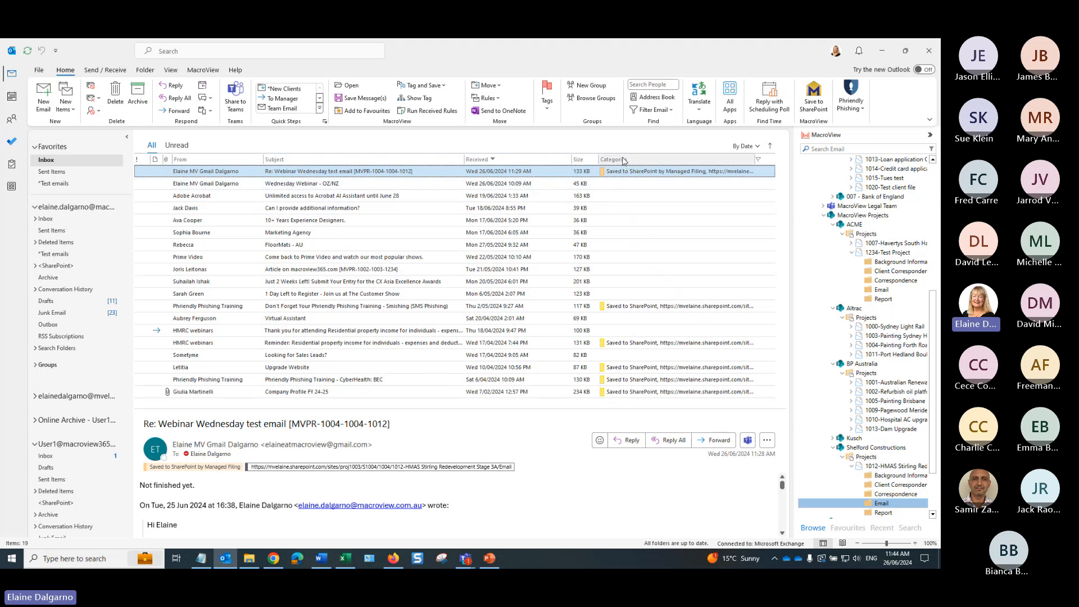
scroll(359, 309, down, 3)
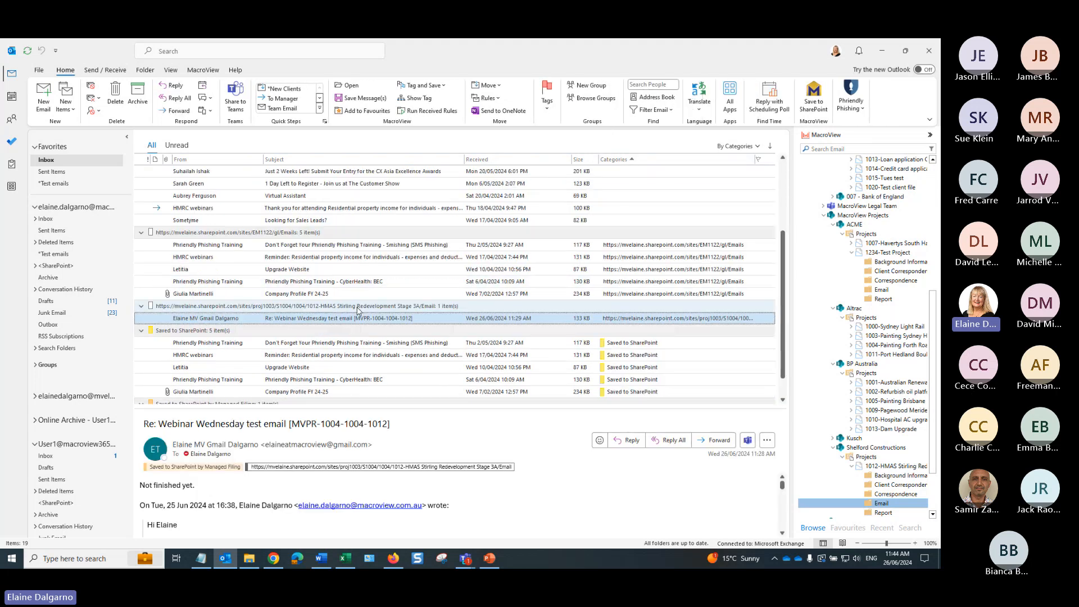
click(361, 223)
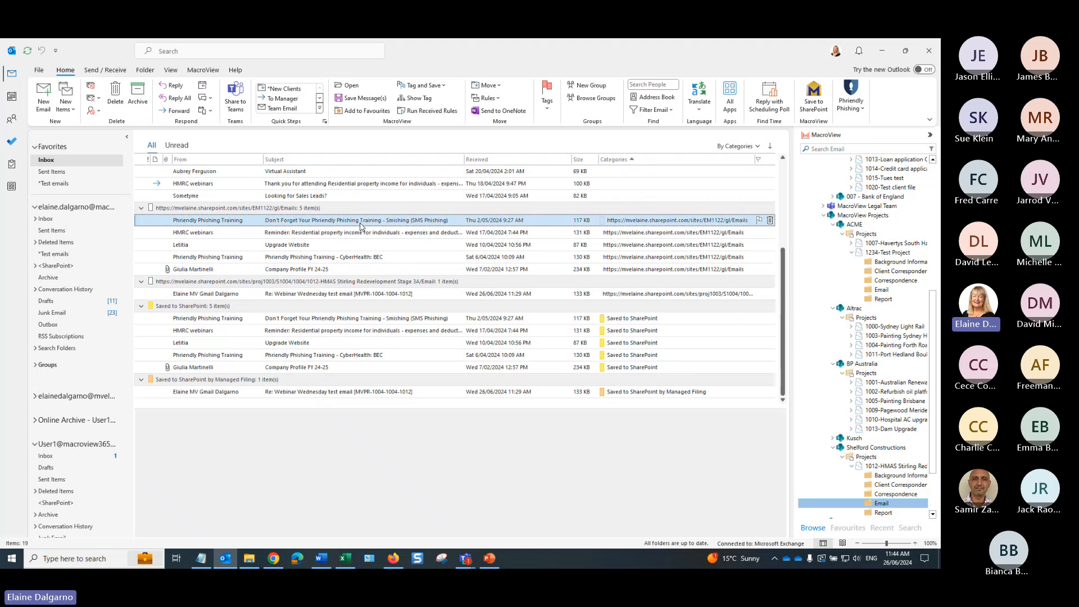
shift+click(363, 392)
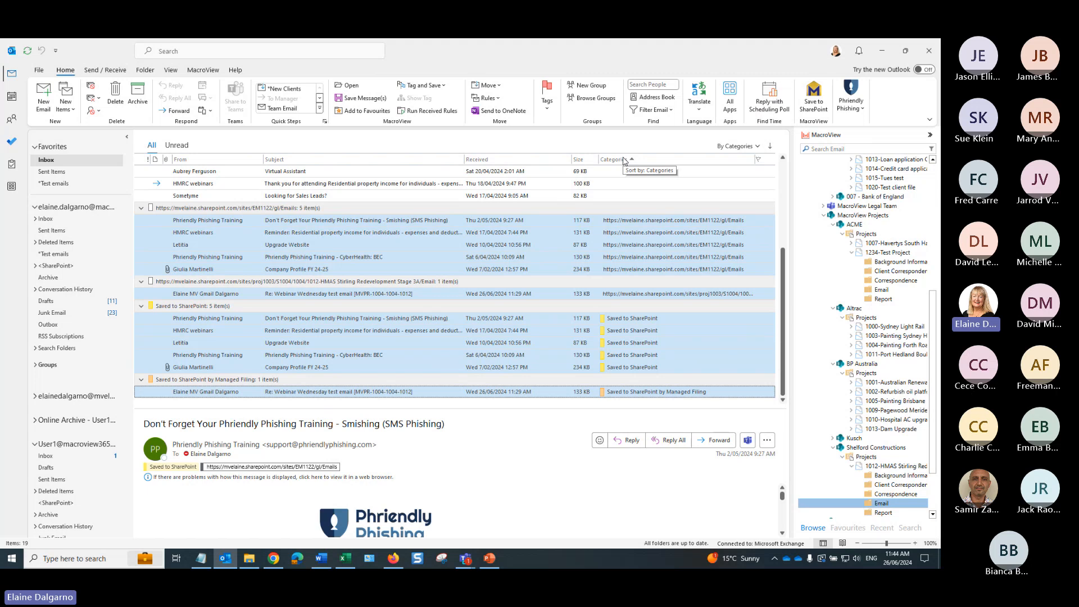
click(624, 160)
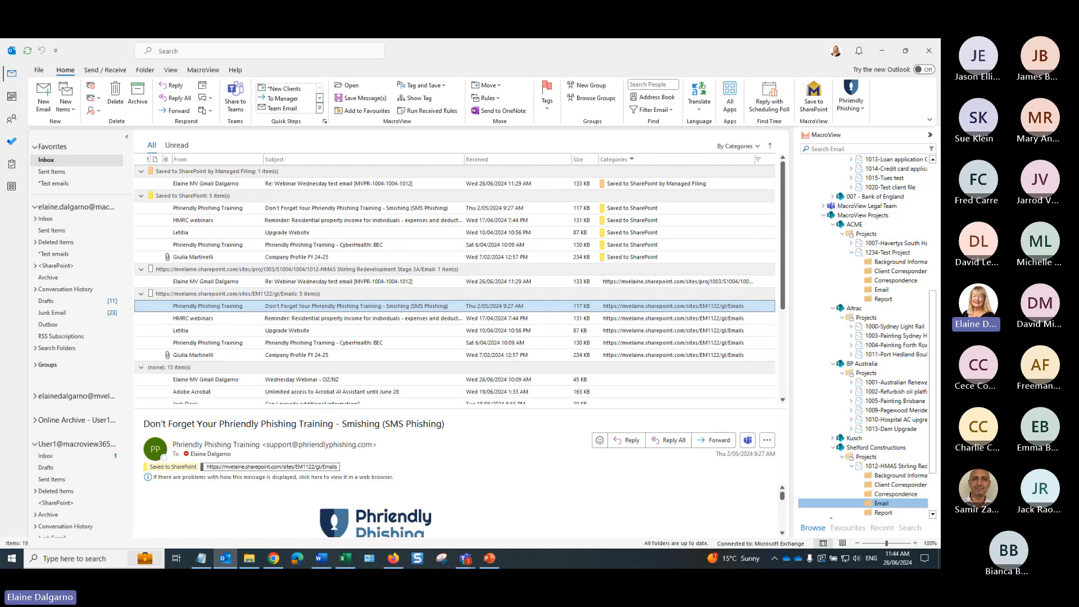
Open the email filing rules and examine the managed rules
click(201, 73)
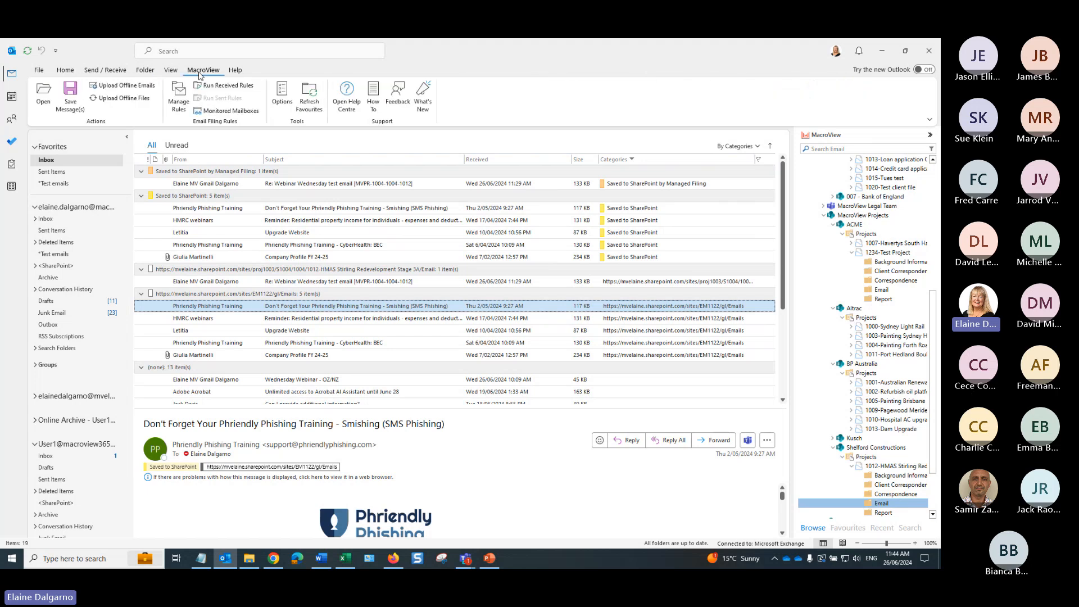
click(178, 100)
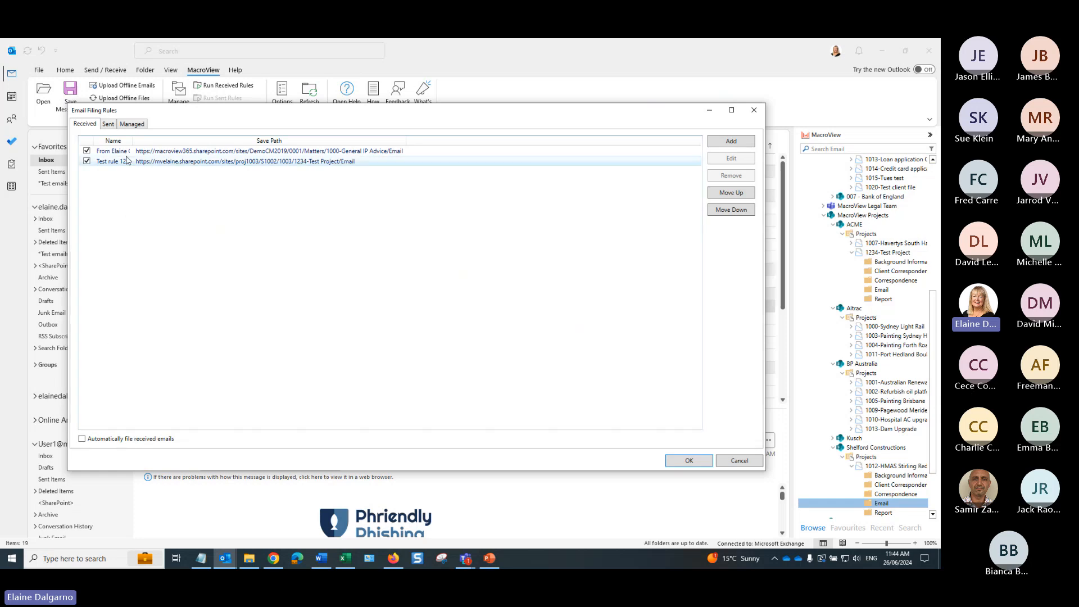
click(134, 124)
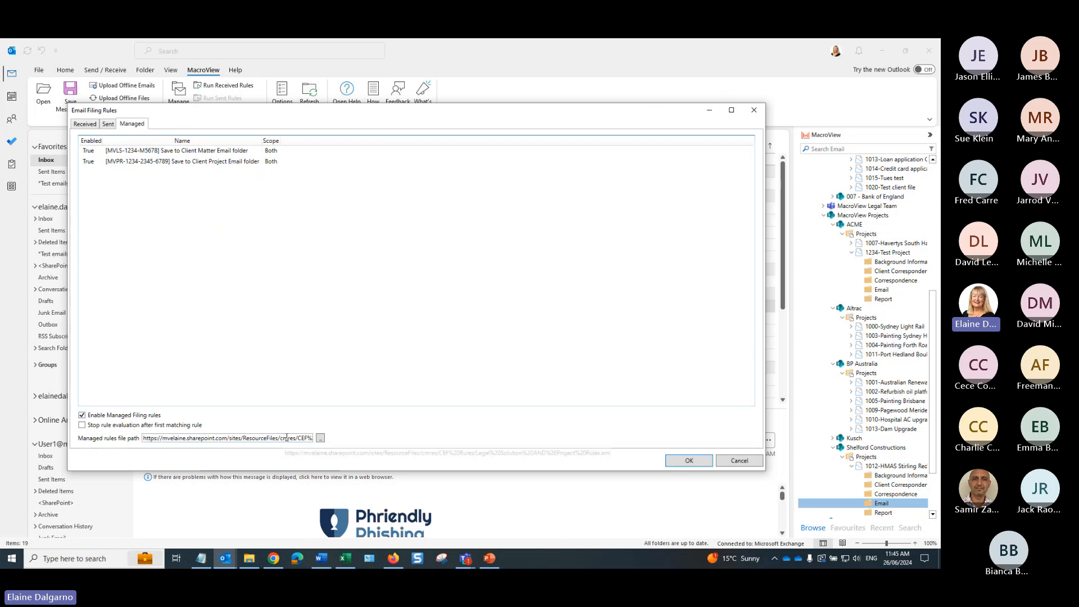
View the end of the managed rules file path and close the email filing rules without changes
key(End)
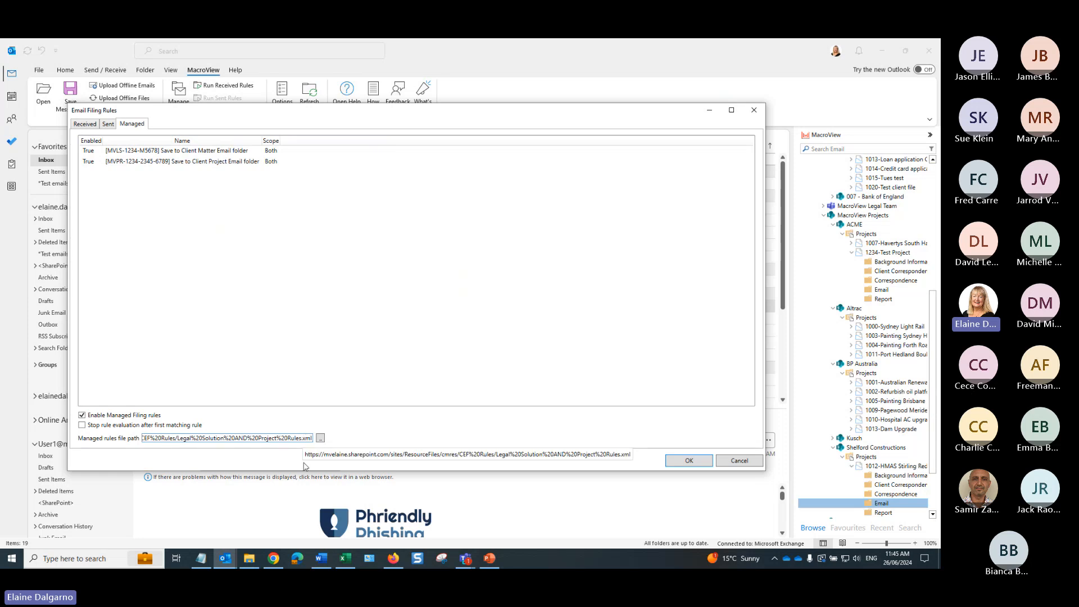
click(738, 462)
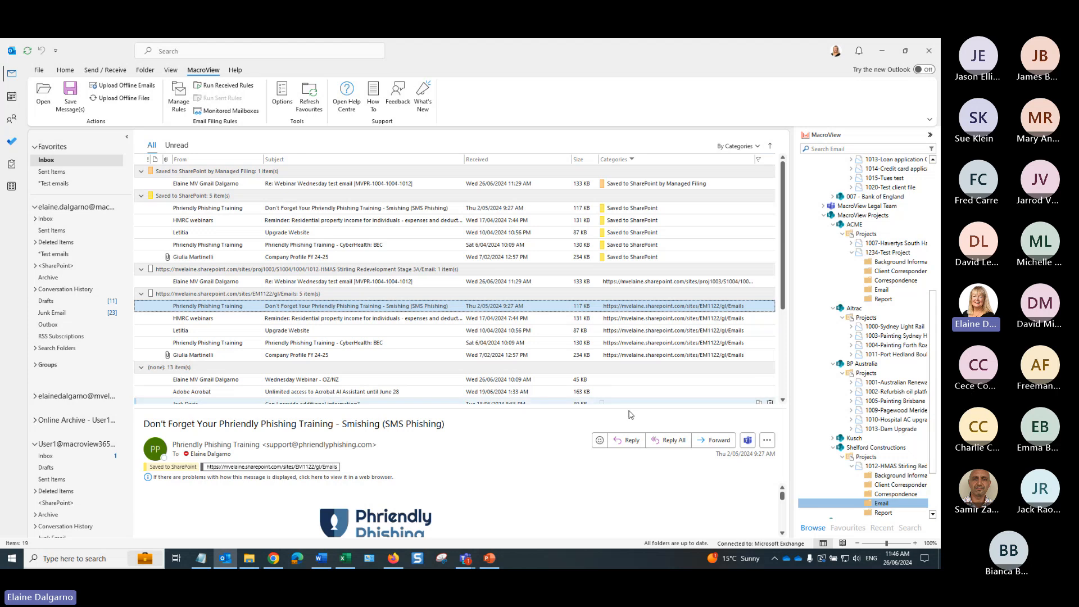
Switch to the PowerPoint webinar deck, start the slide show from slide 4, and swap Presenter View with the slide show
click(489, 558)
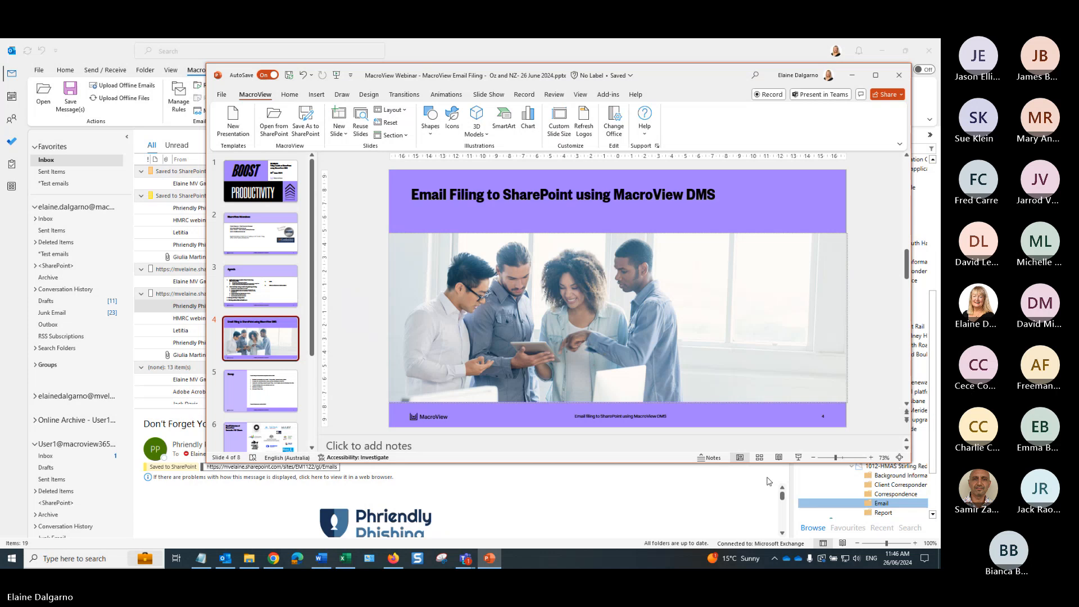
click(799, 458)
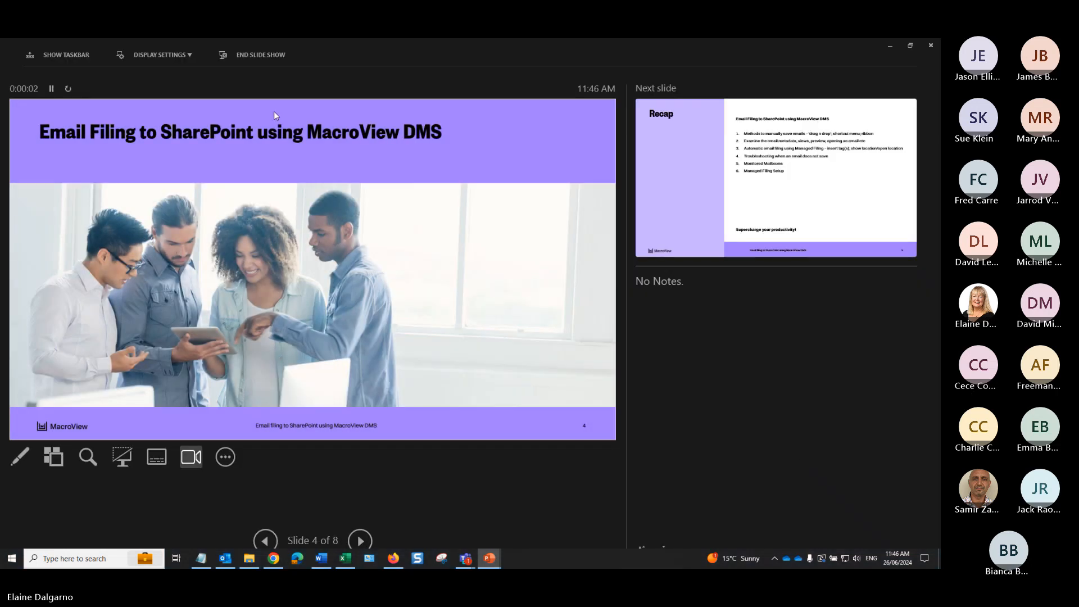
click(188, 55)
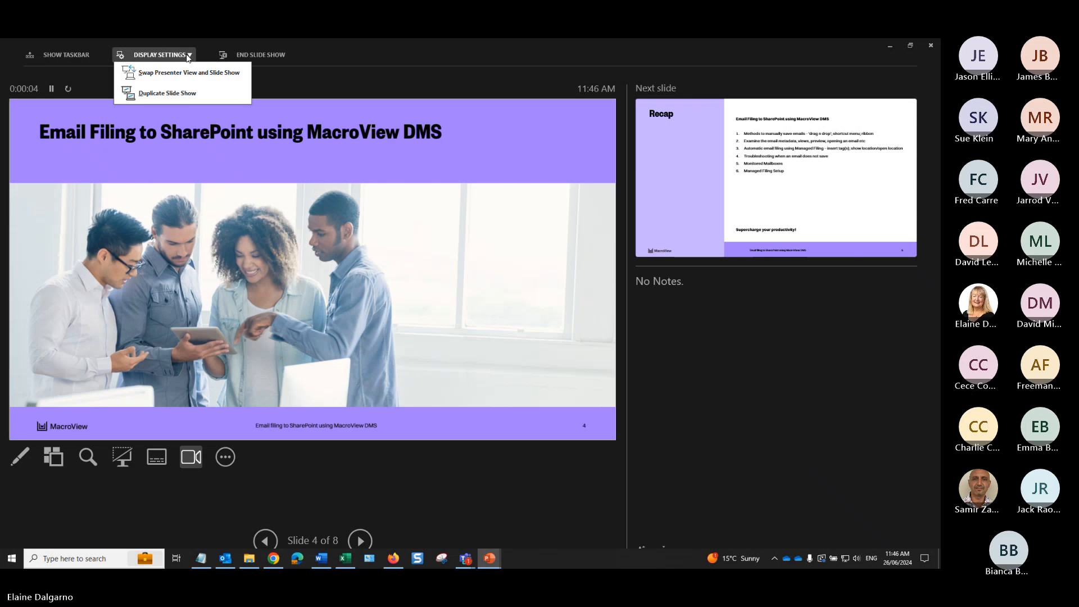
click(180, 73)
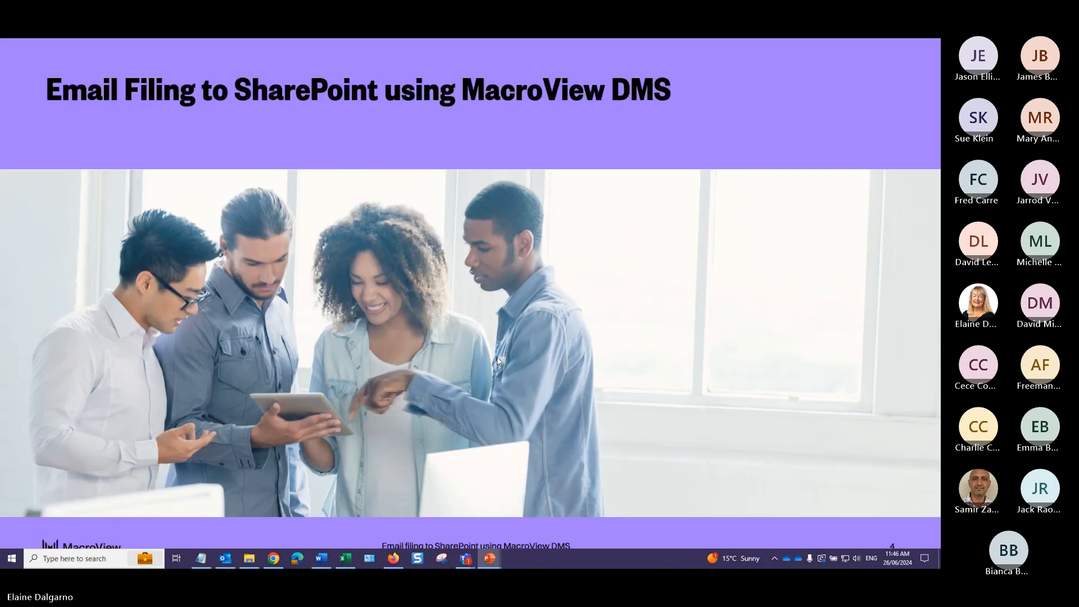